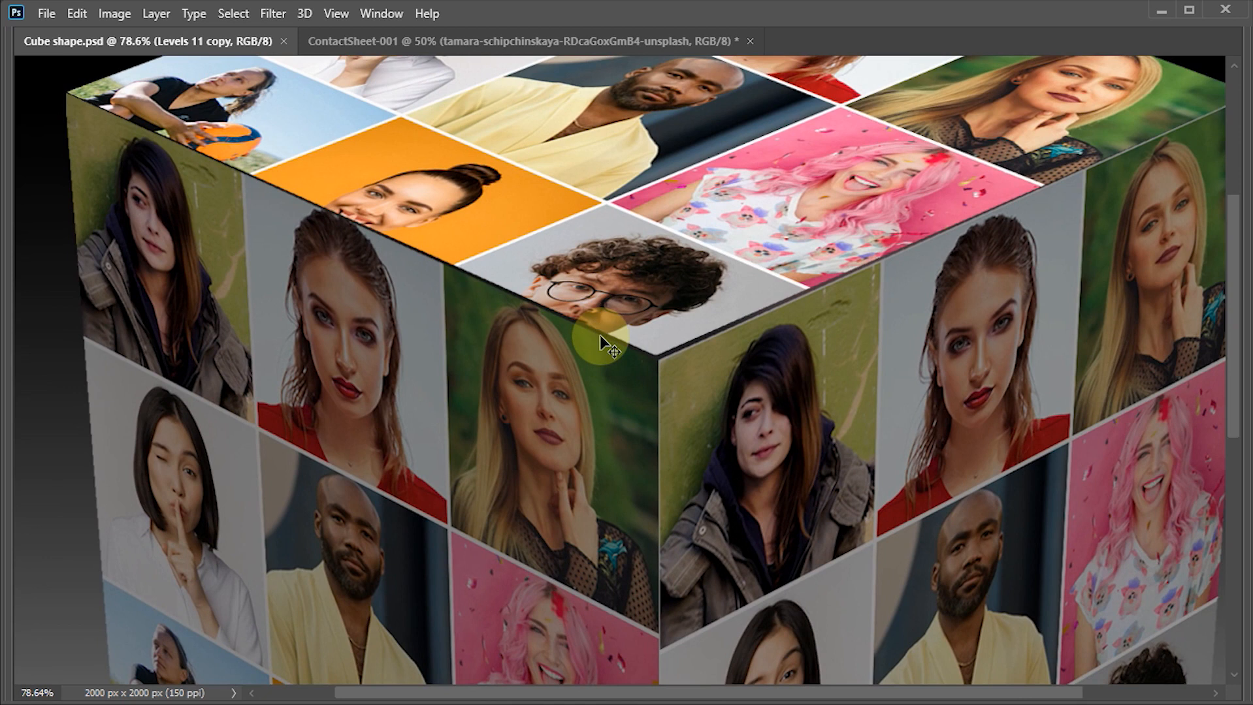
- Switch to File Explorer and look over the portrait photos in the cube photos folder in Downloads
key("ctrl+0")
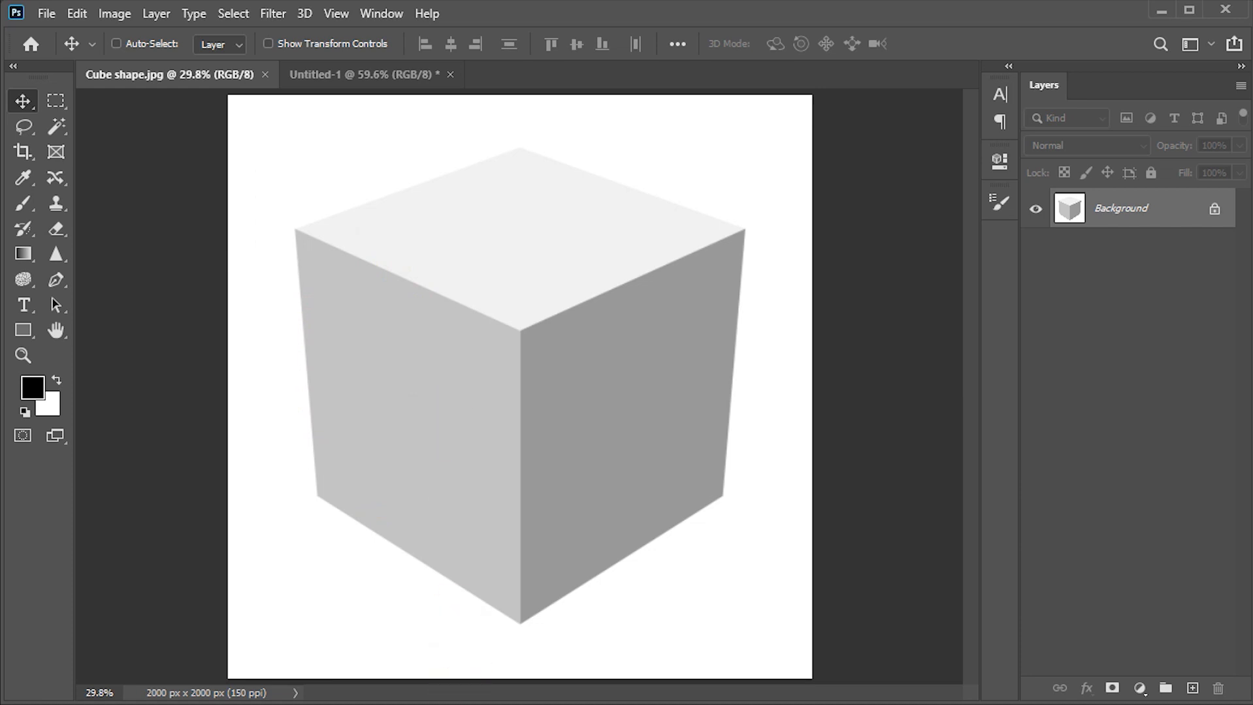
left_click(403, 667)
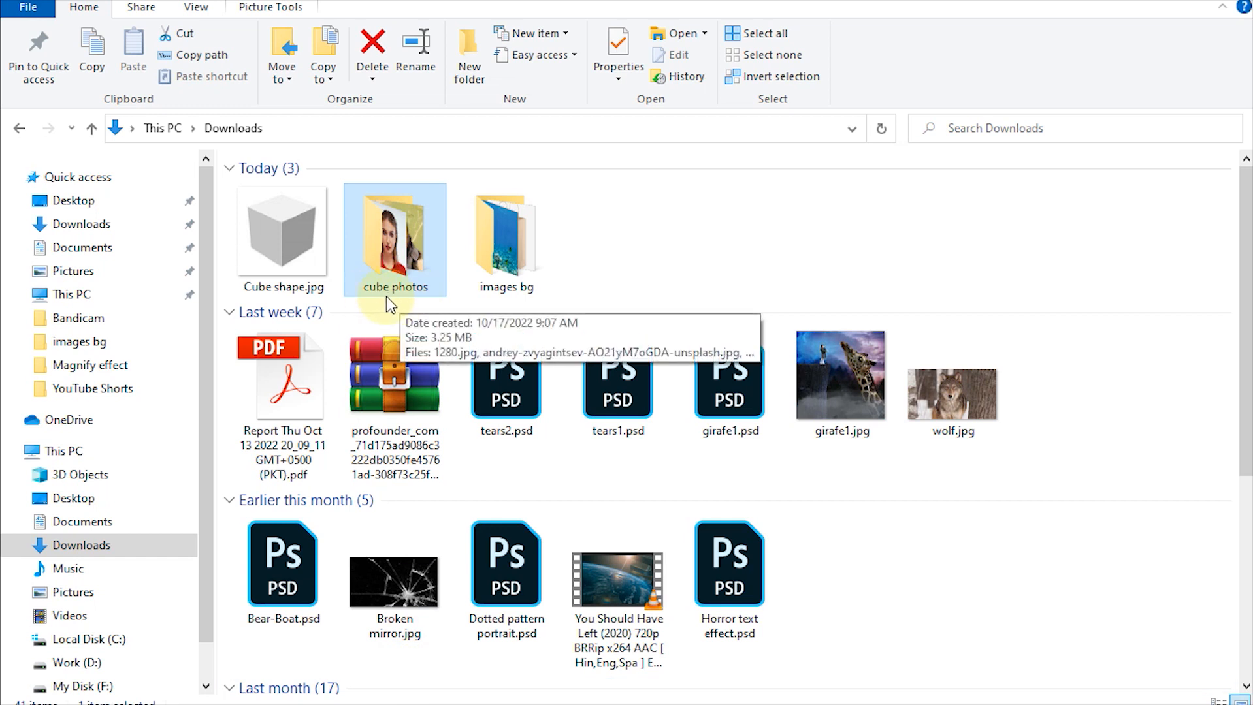
double_click(394, 247)
left_click_drag(287, 359, 1231, 156)
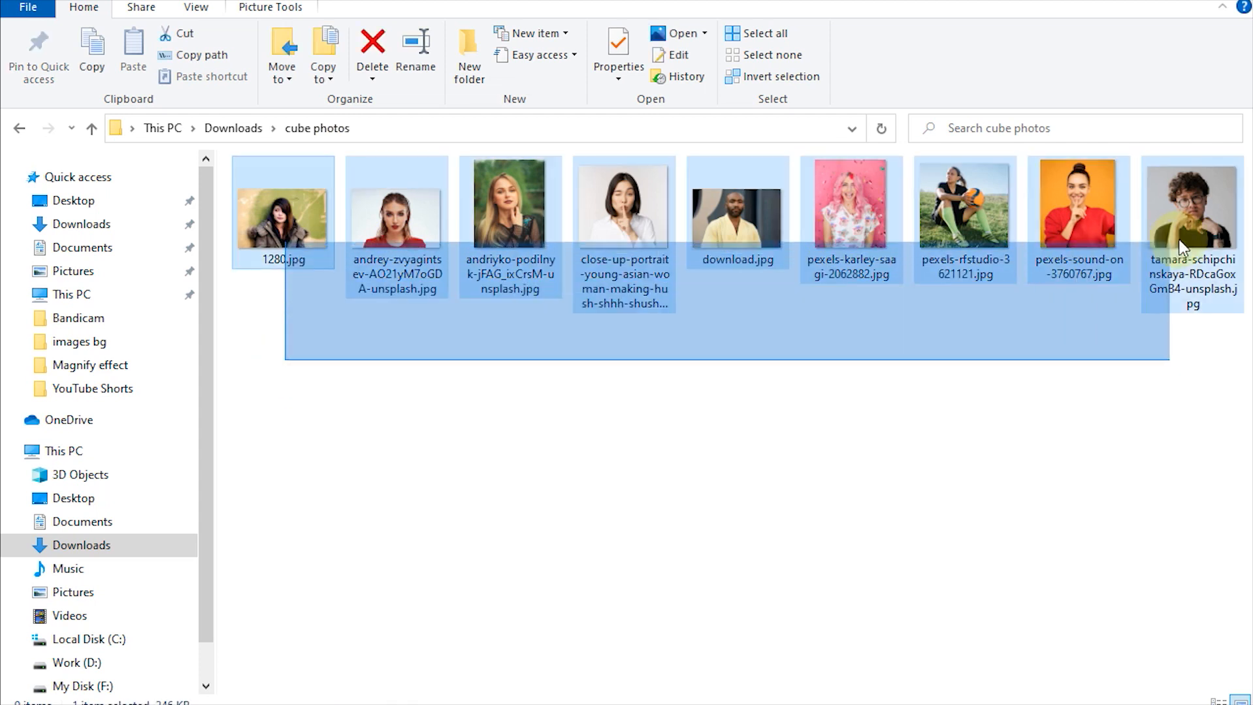
left_click(364, 386)
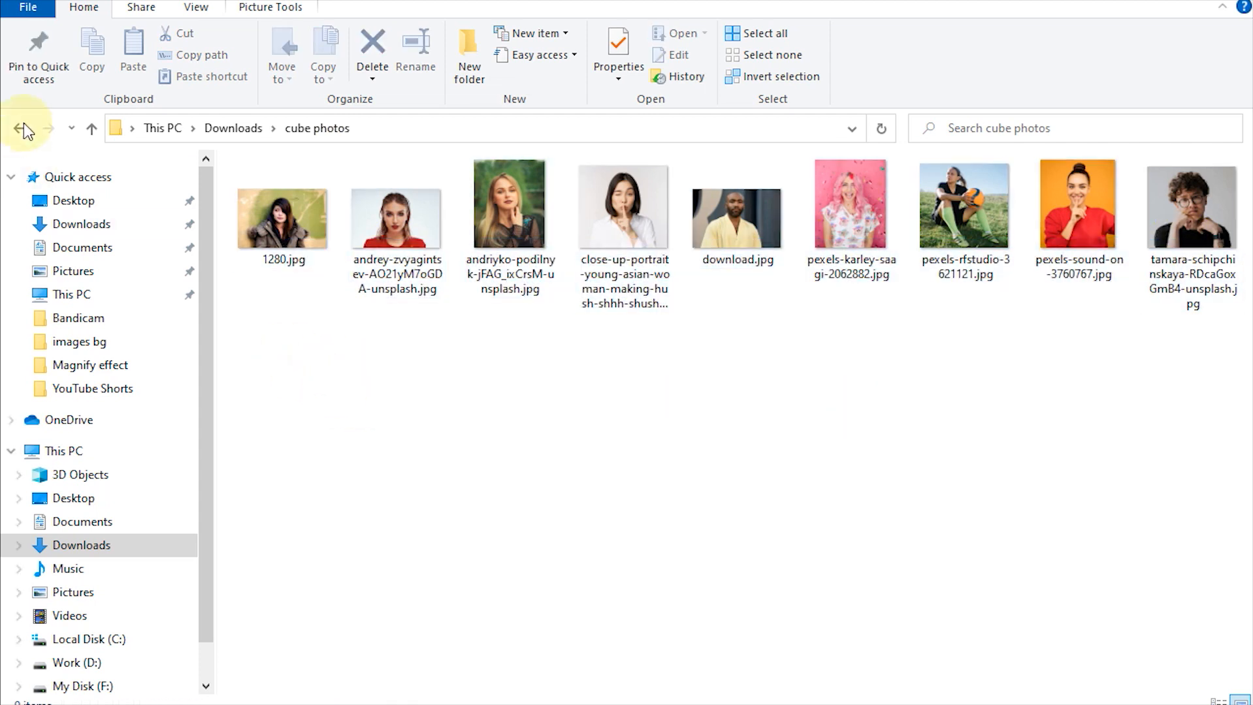
left_click(90, 129)
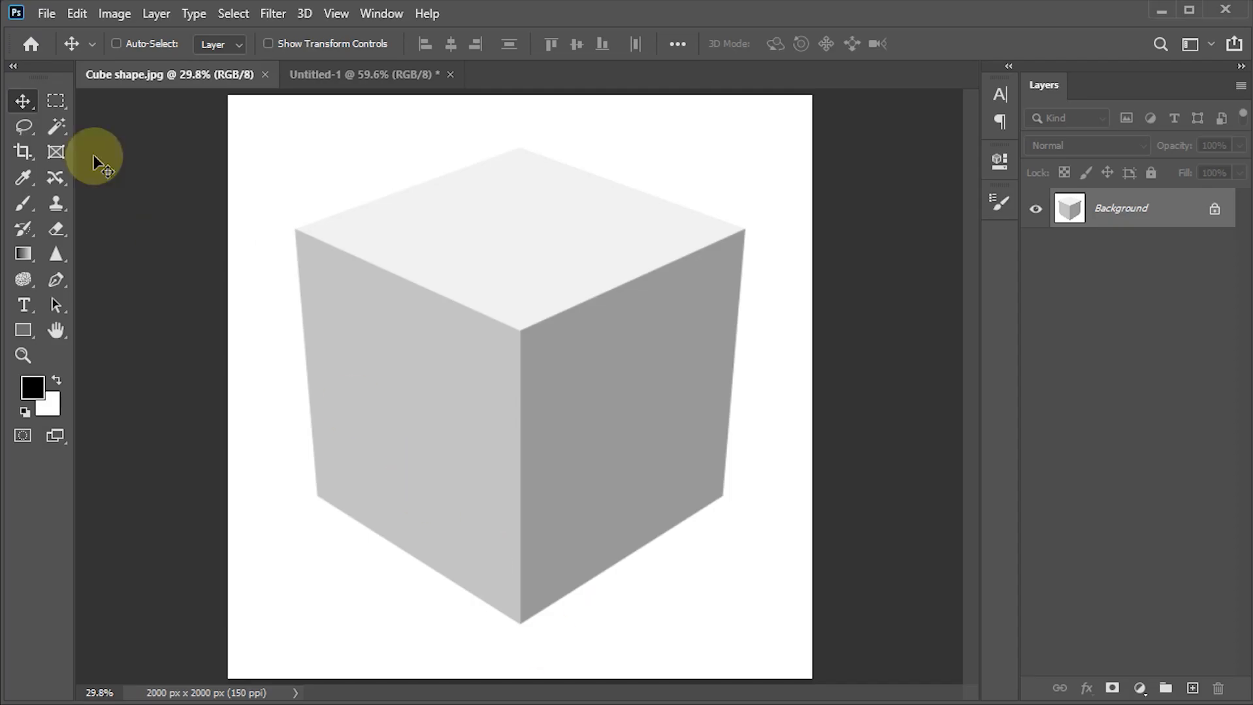
- Start a Contact Sheet II in Photoshop and choose the cube photos folder as the image source
left_click(47, 13)
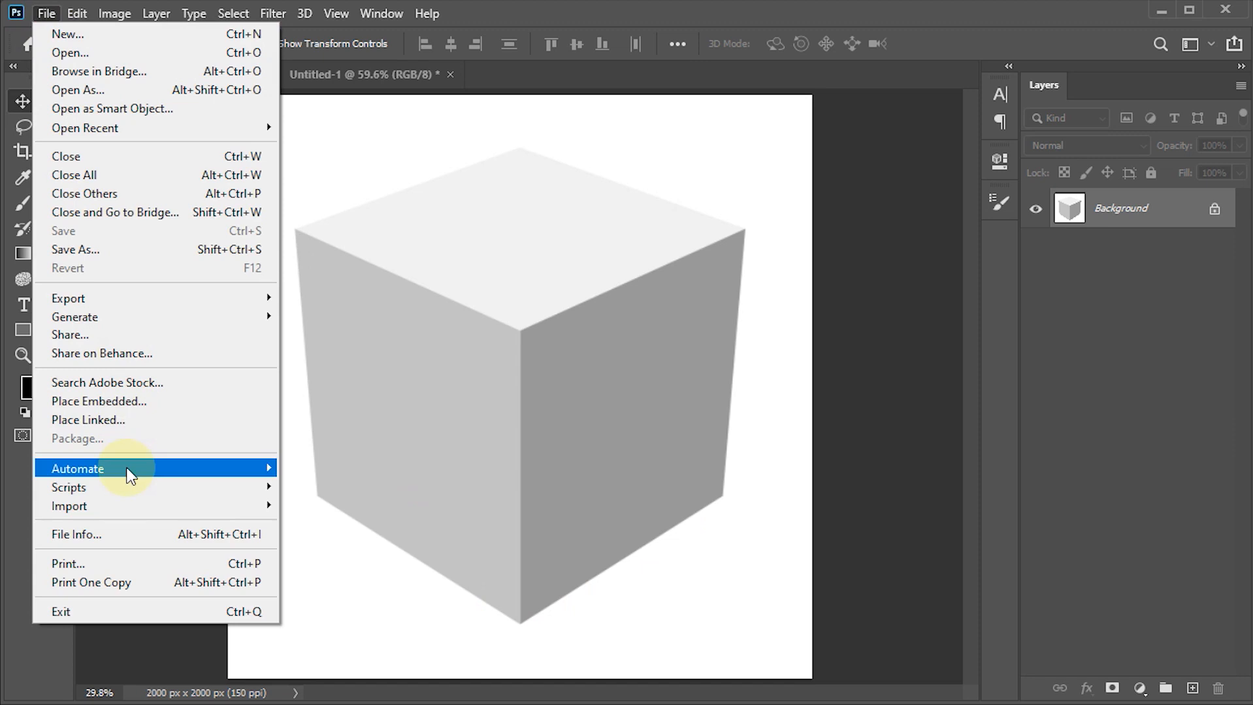
mouse_move(260, 470)
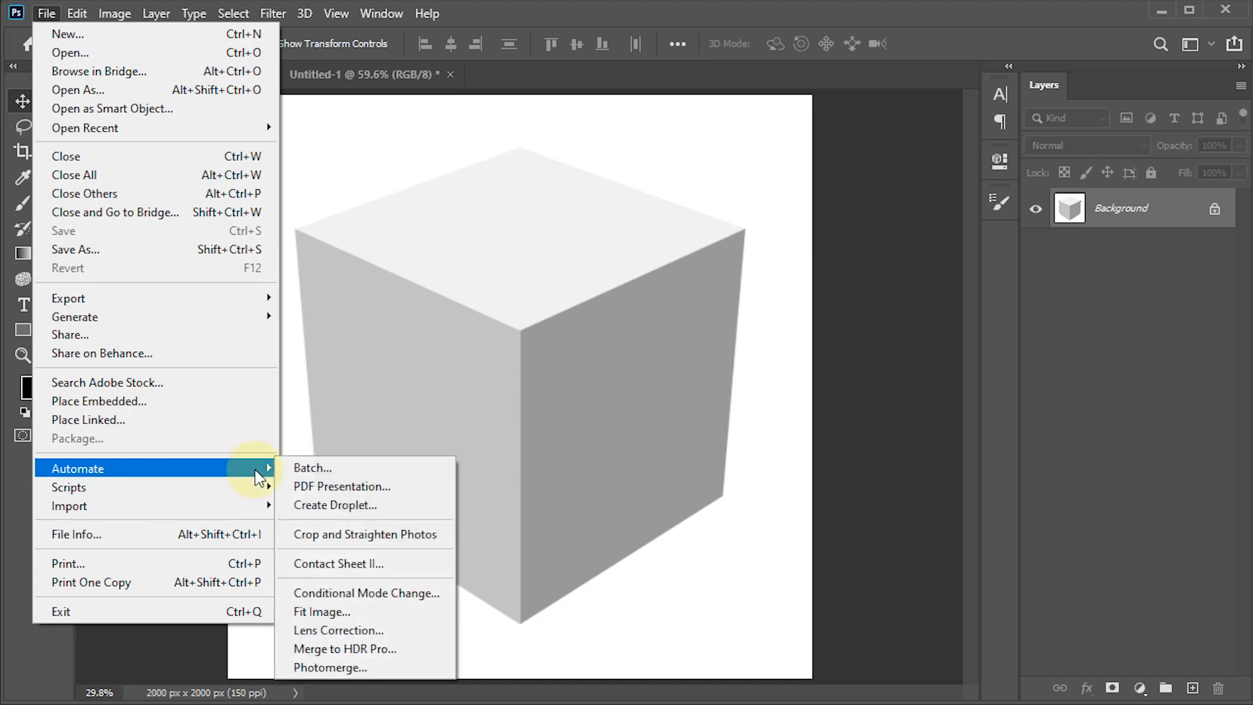
left_click(350, 567)
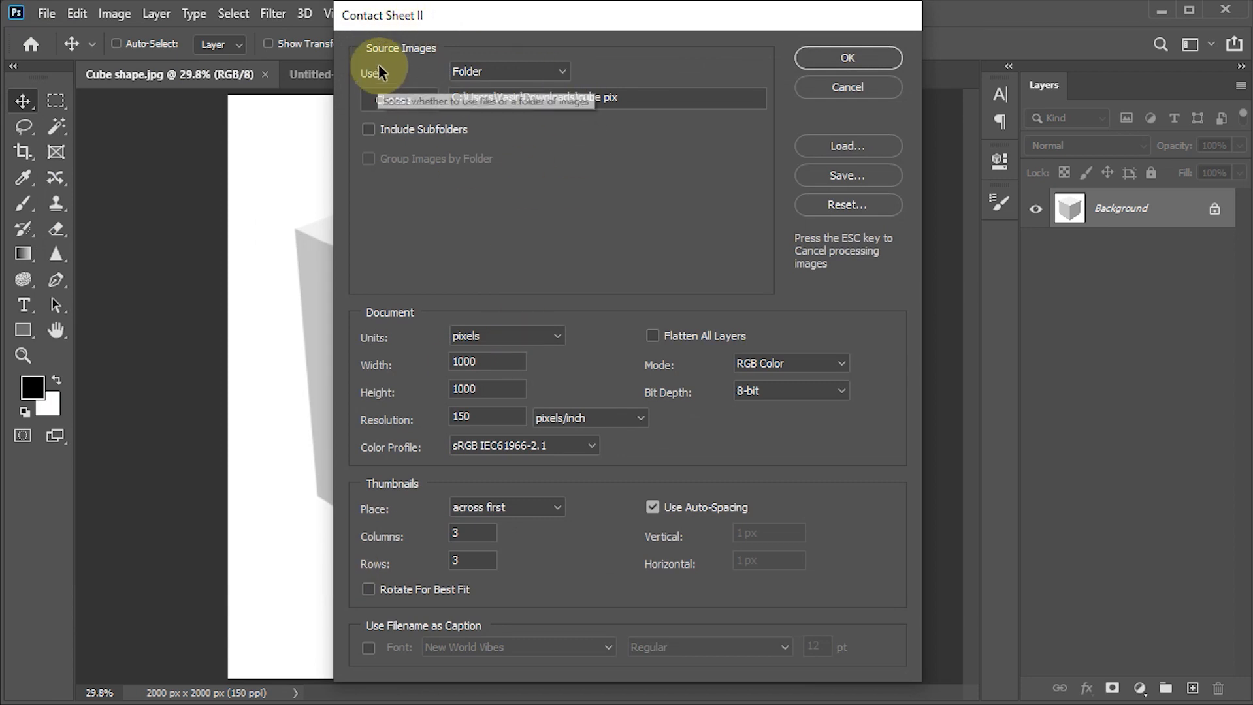
left_click(509, 73)
left_click(509, 71)
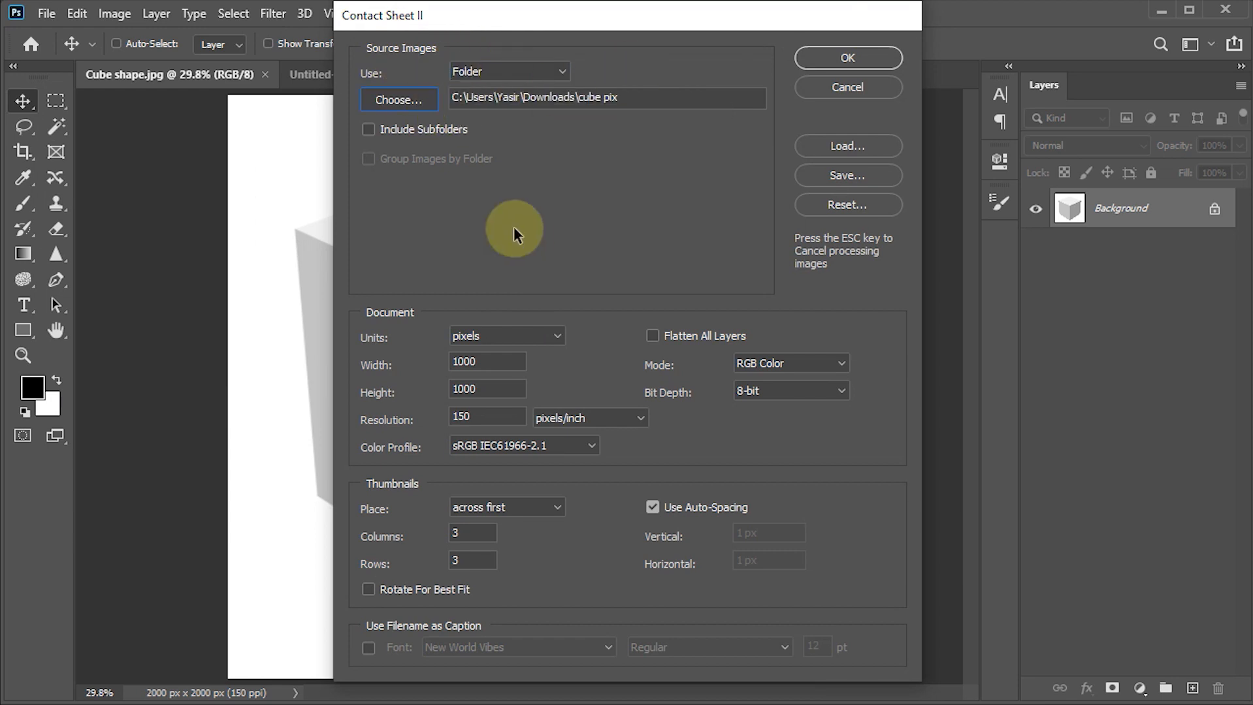
left_click(400, 101)
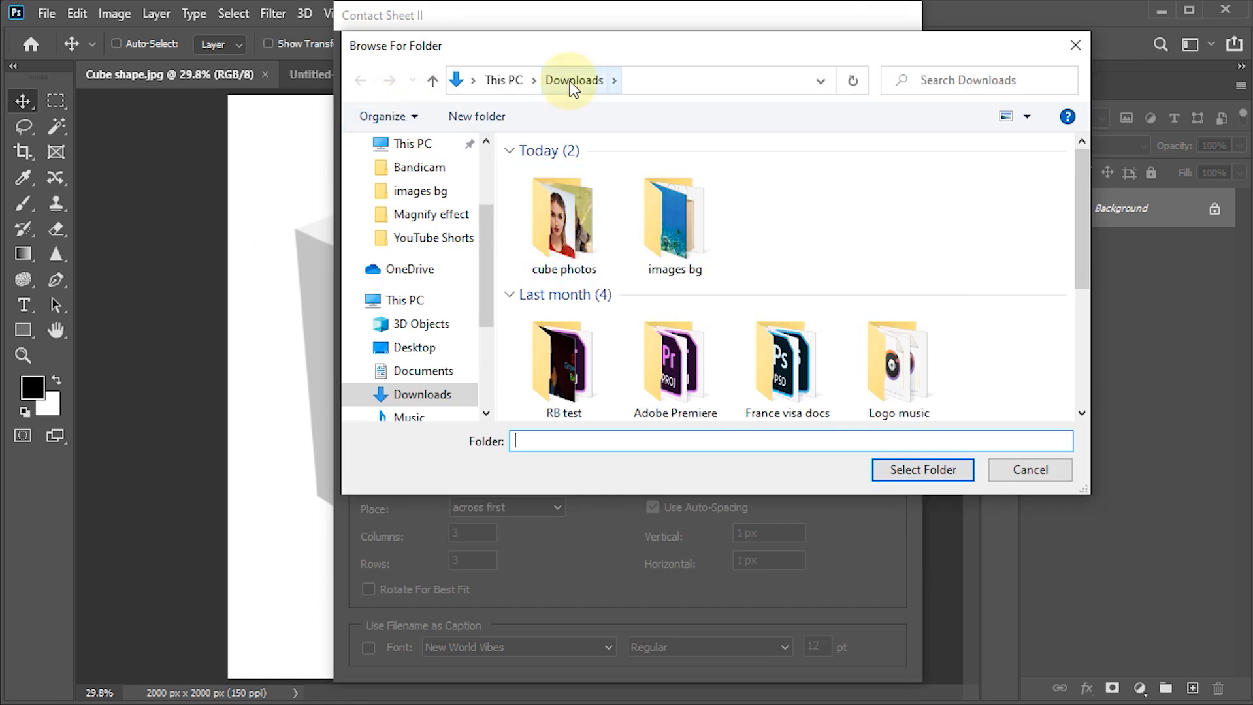
left_click(563, 216)
left_click(943, 475)
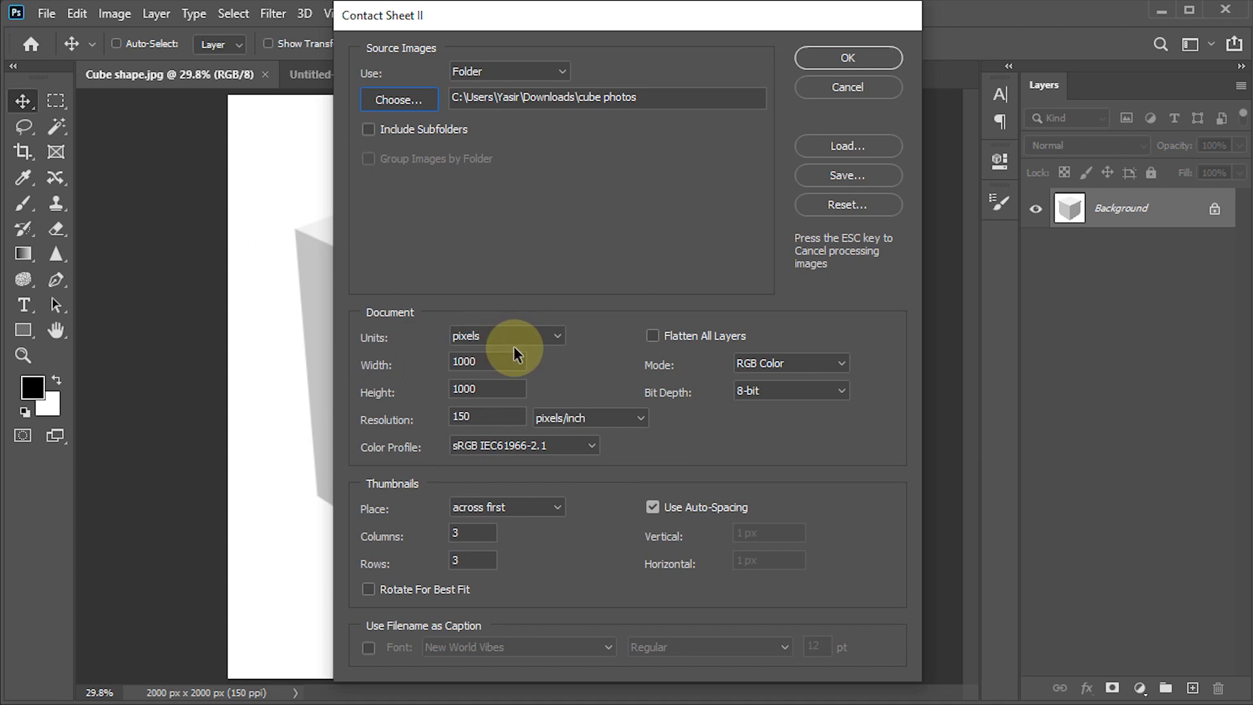
- Set the contact sheet document to 1000 by 1000 pixels at 150 pixels/inch
left_click_drag(484, 364, 427, 364)
key("Tab")
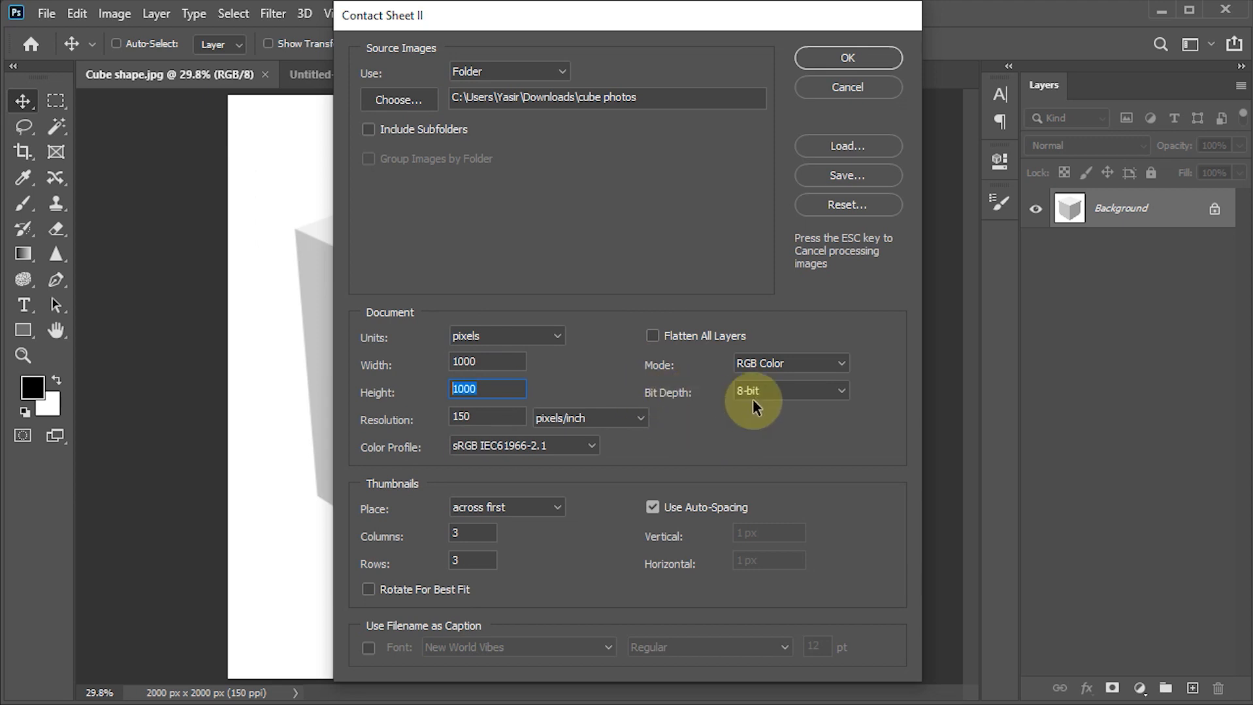
left_click_drag(496, 418, 404, 419)
left_click(610, 453)
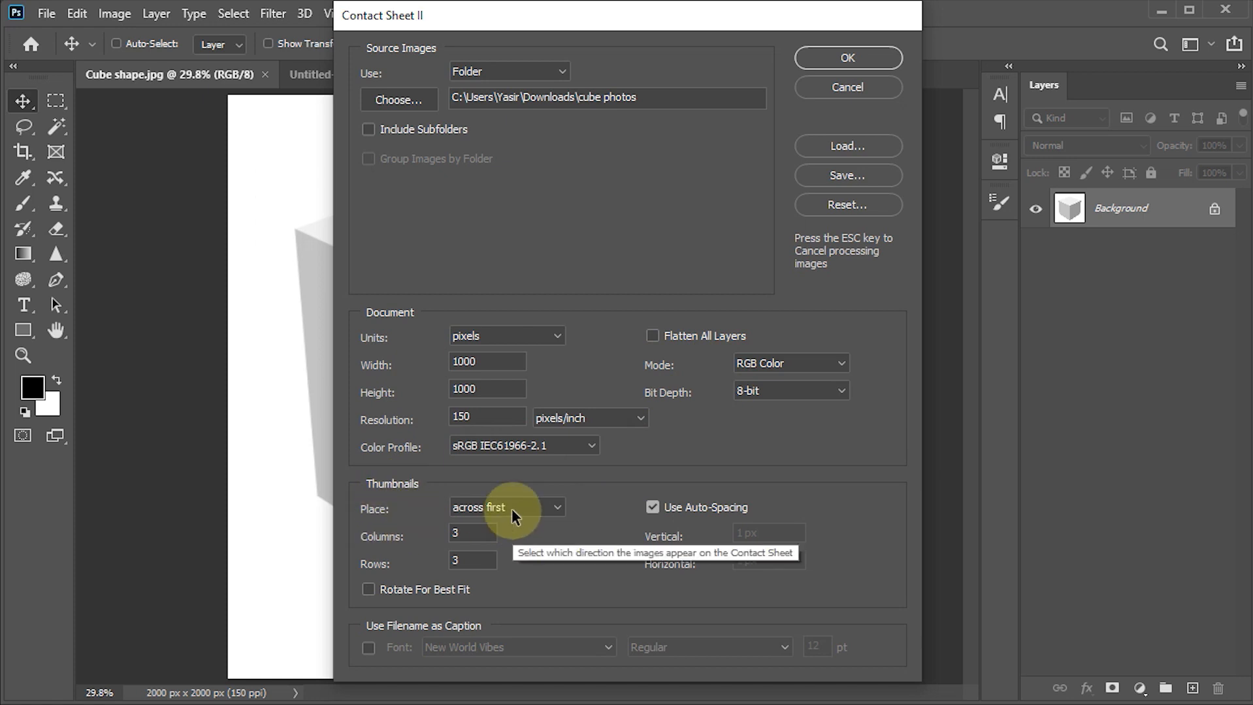
- Place the thumbnails across first in 3 columns and 3 rows, and generate the contact sheet
left_click(554, 508)
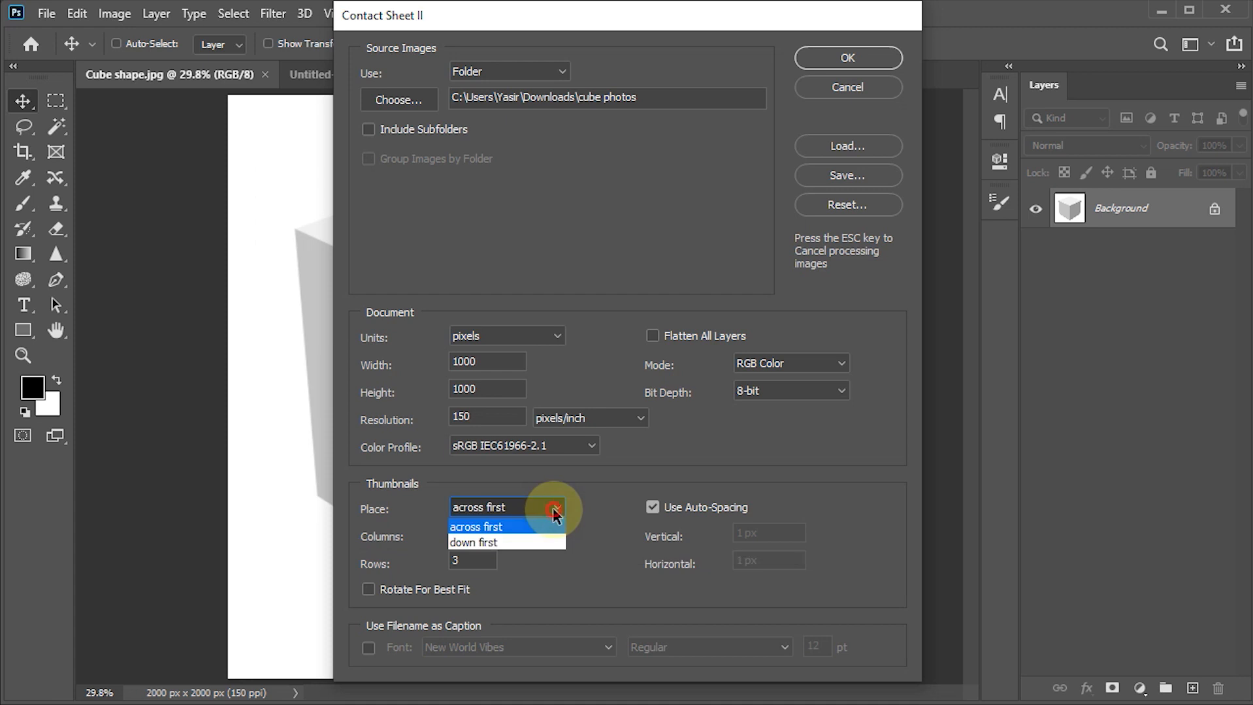
left_click(503, 525)
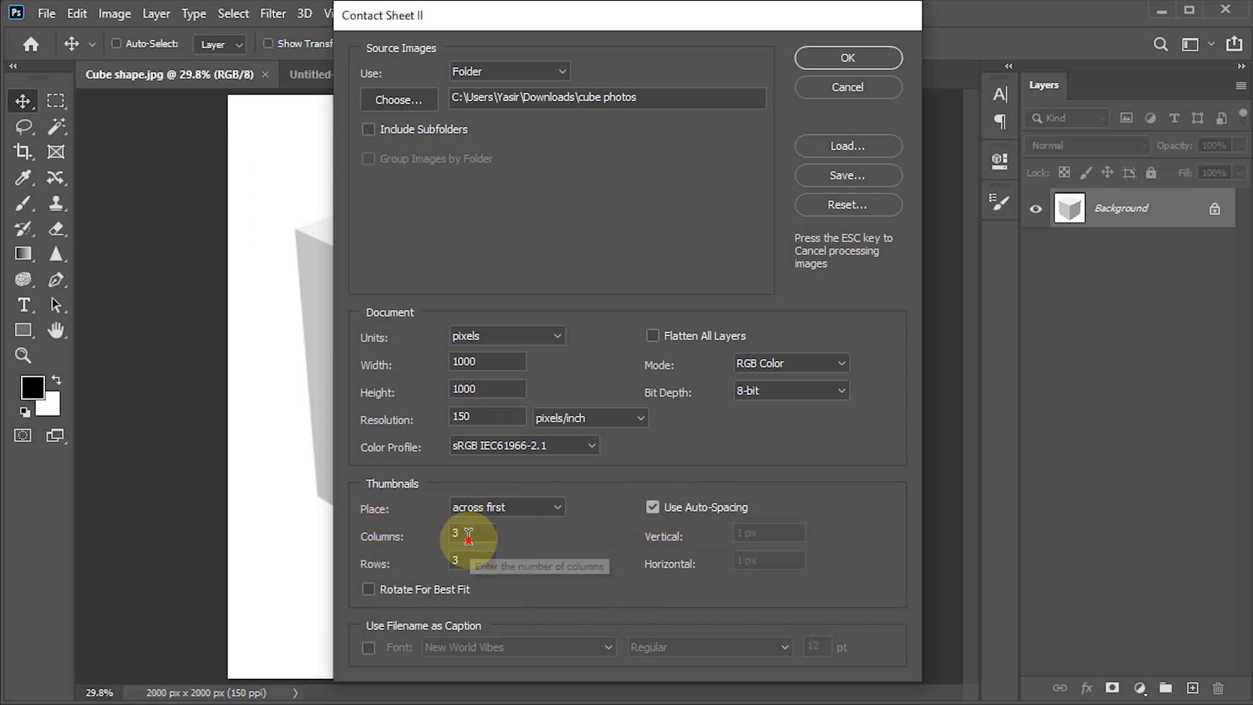
left_click_drag(474, 534, 410, 538)
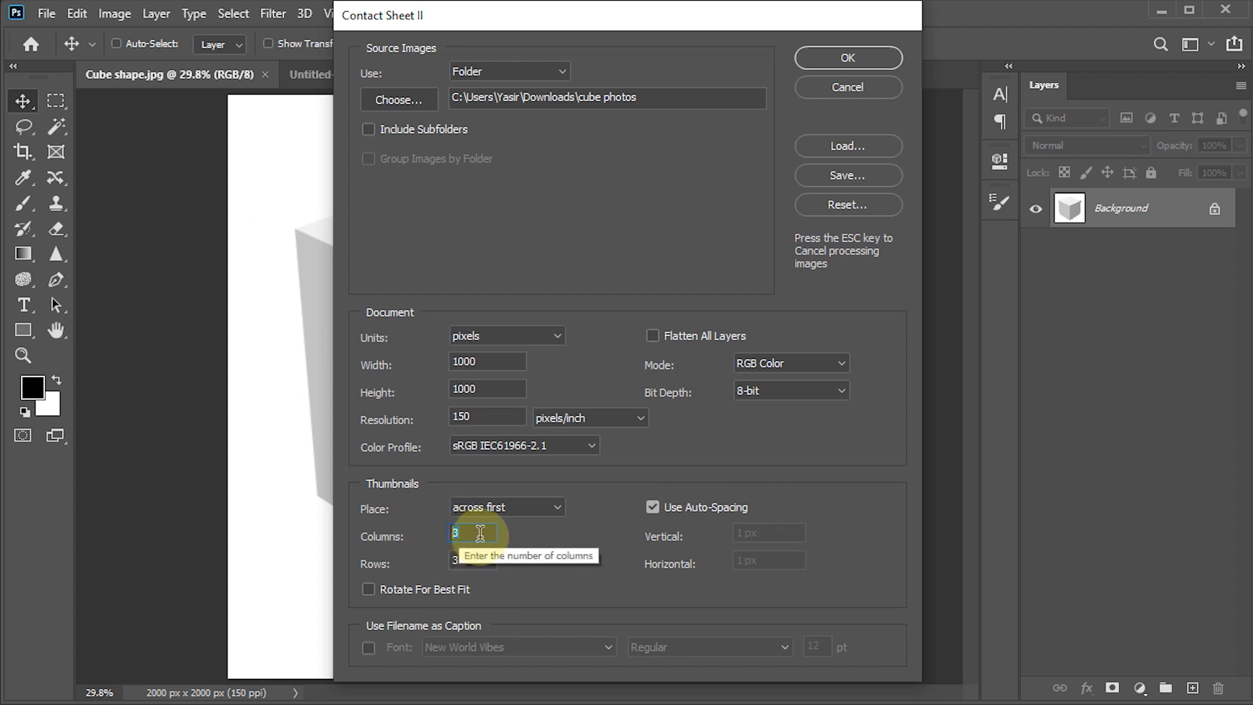
key("Tab")
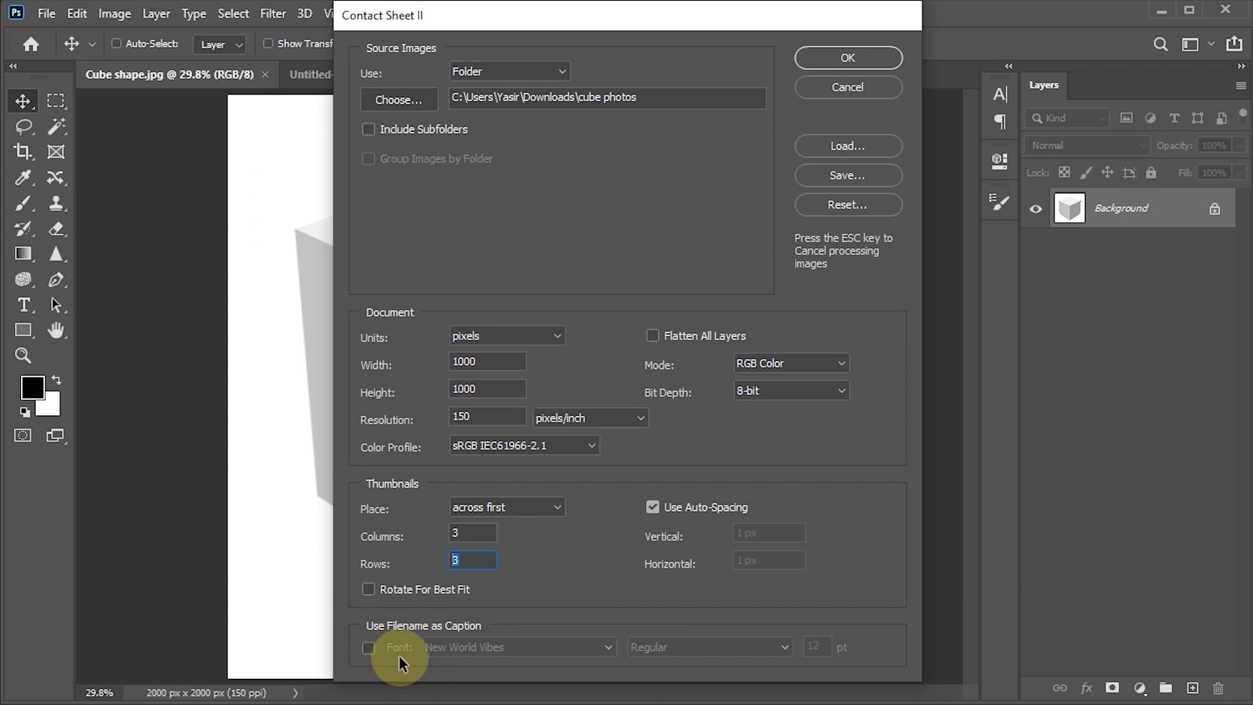
left_click(857, 61)
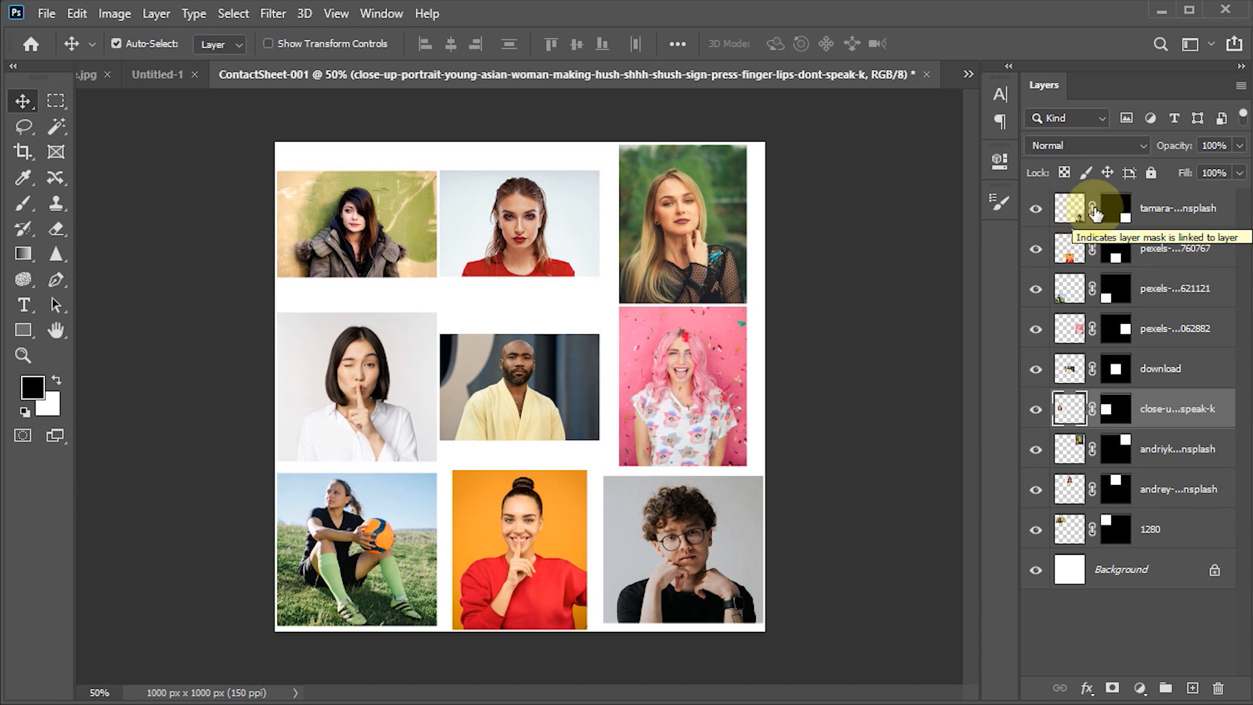
- Unlink the layer mask from the image on all nine photo layers
left_click(1091, 211)
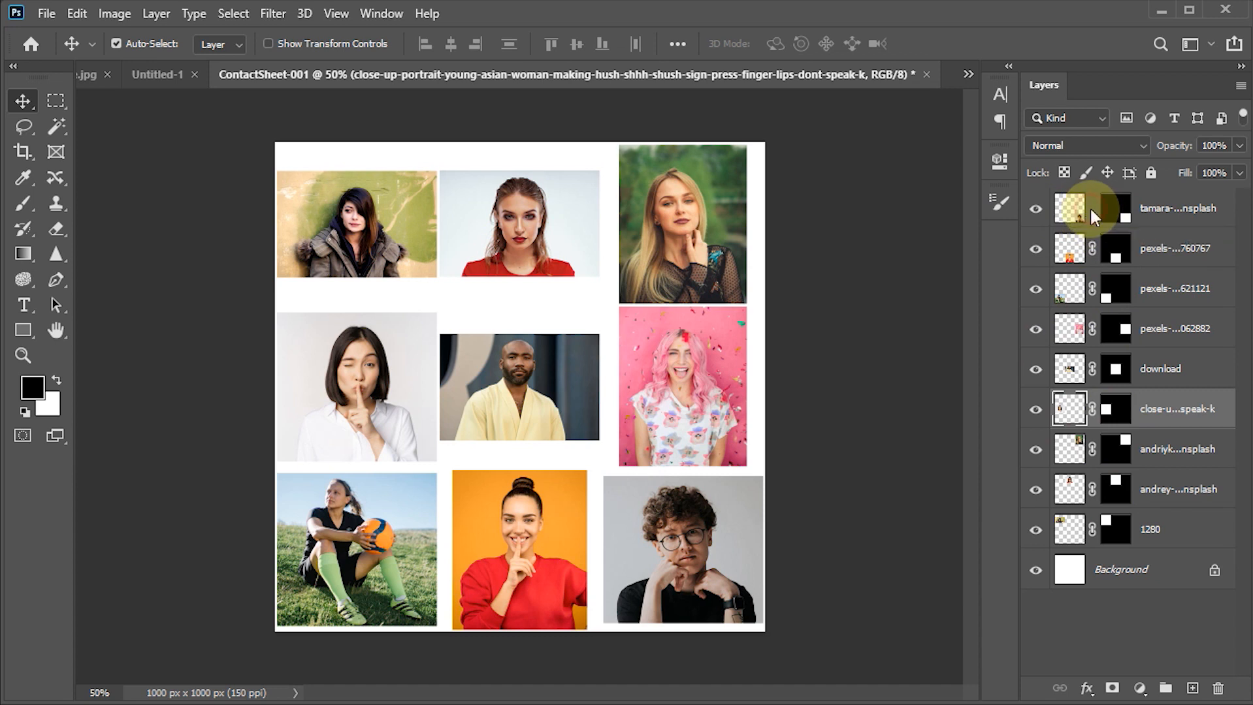
left_click(1091, 248)
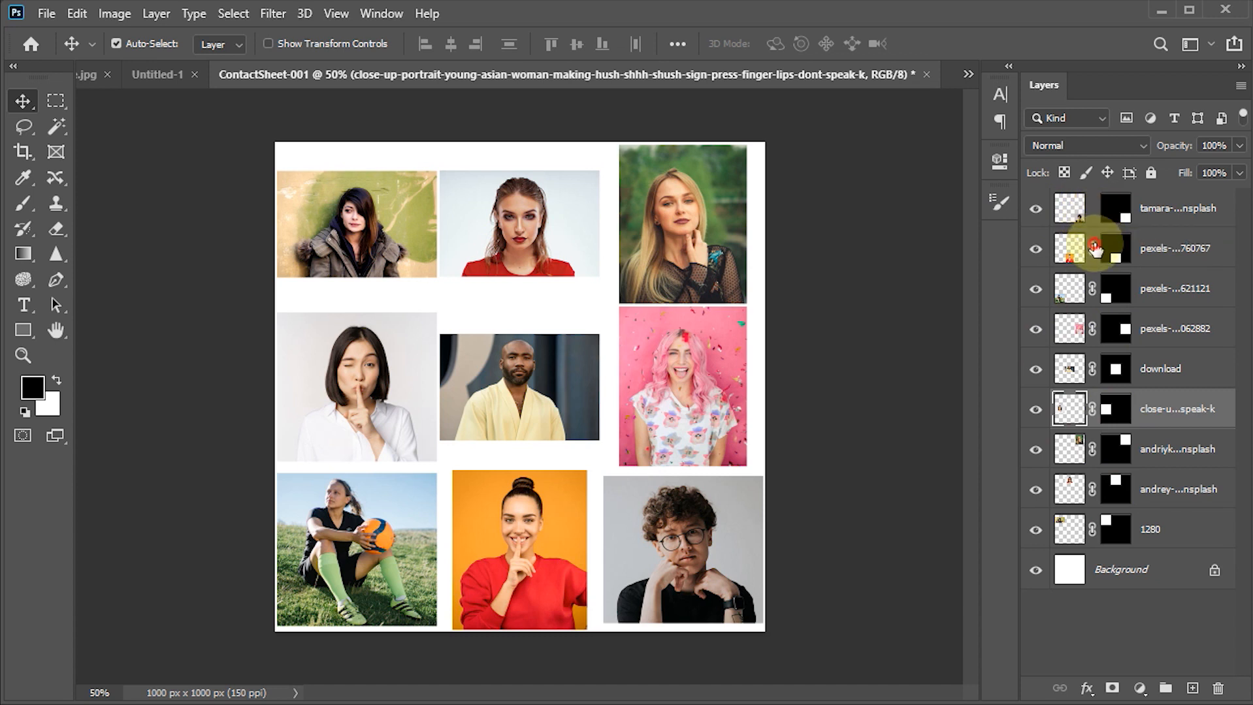
left_click(1091, 288)
left_click(1092, 328)
left_click(1092, 369)
left_click(1092, 409)
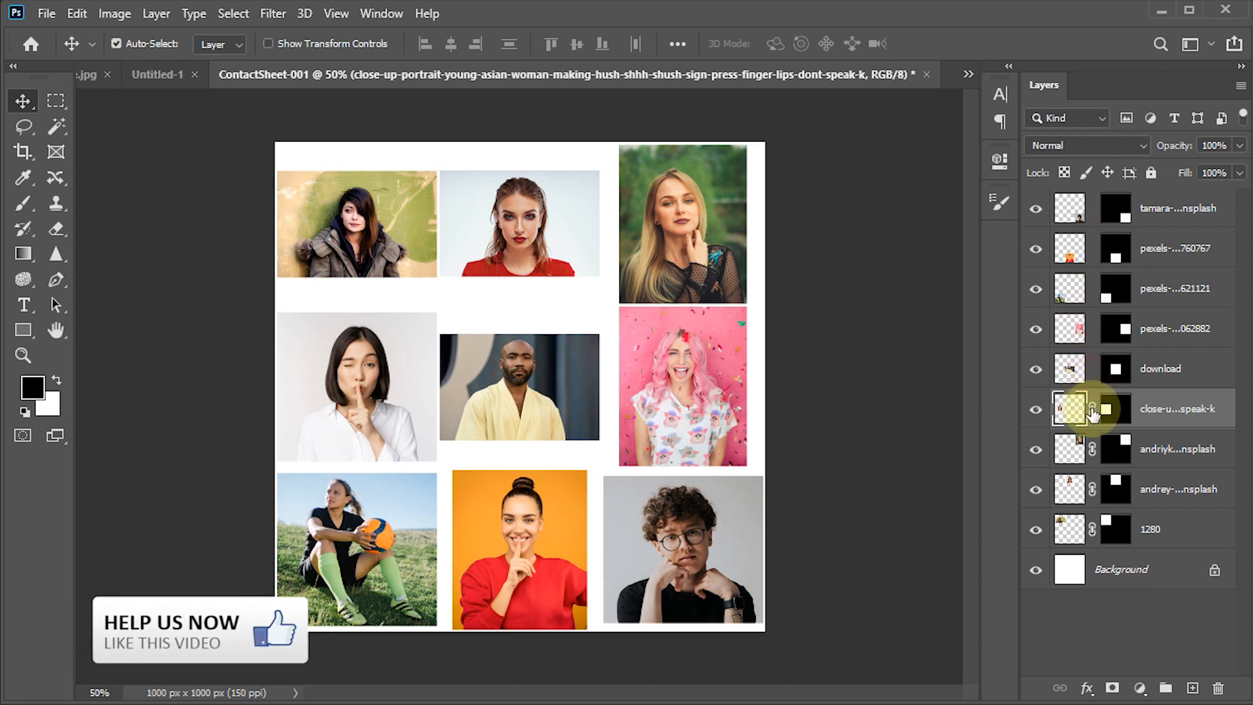
left_click(1090, 450)
left_click(1092, 490)
left_click(1091, 530)
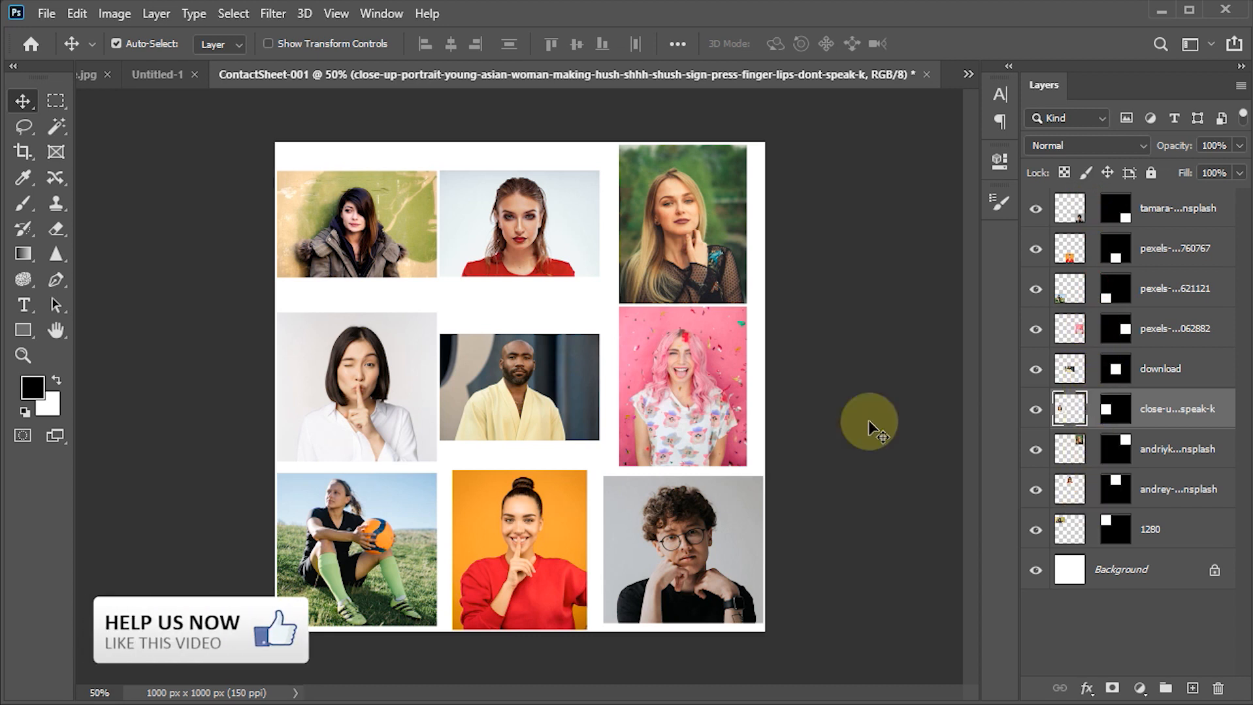
- Enlarge and reposition the dark-haired woman's photo in the first row until it fills its square cell
left_click(331, 228)
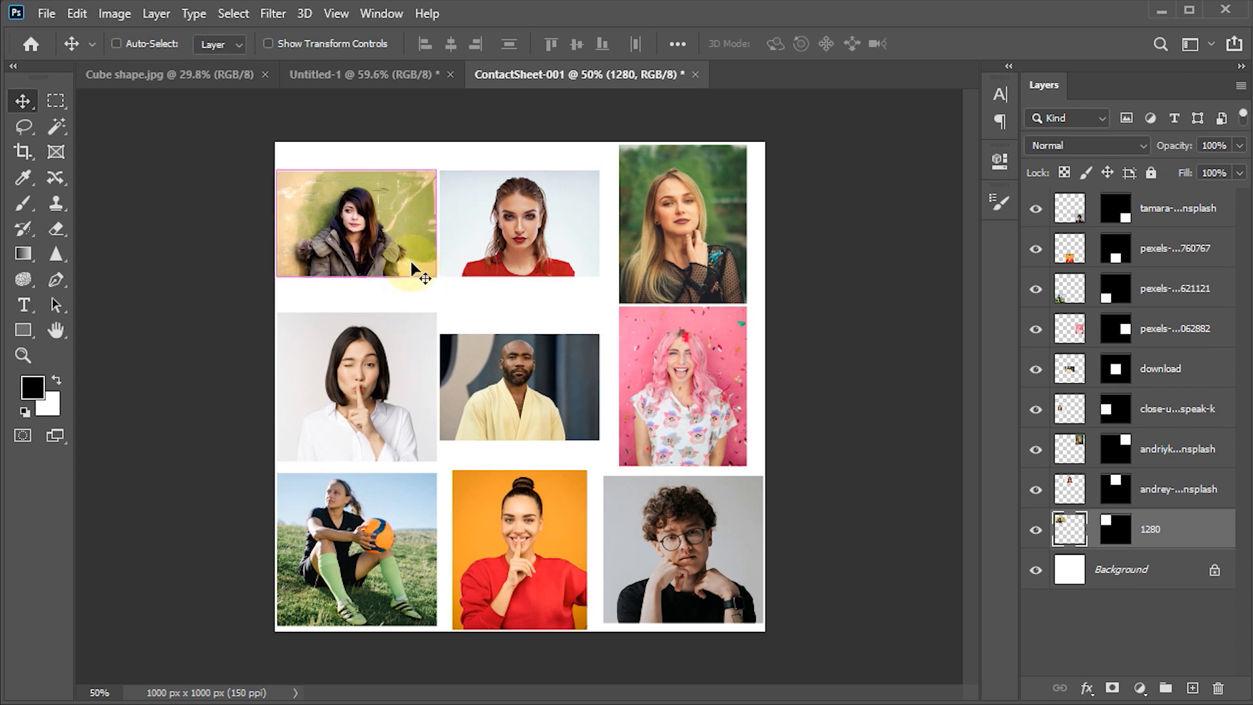
key("ctrl+t")
left_click_drag(436, 170, 484, 136)
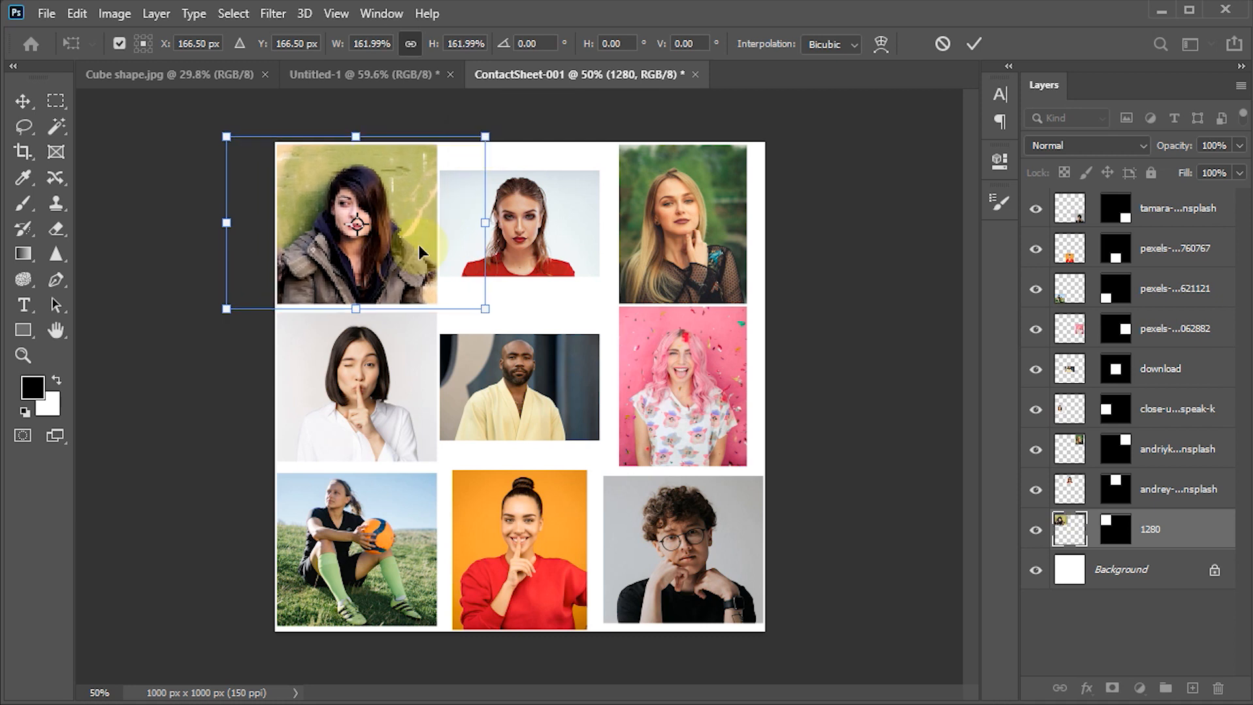
left_click_drag(418, 247, 419, 241)
left_click_drag(484, 134, 500, 122)
left_click(973, 43)
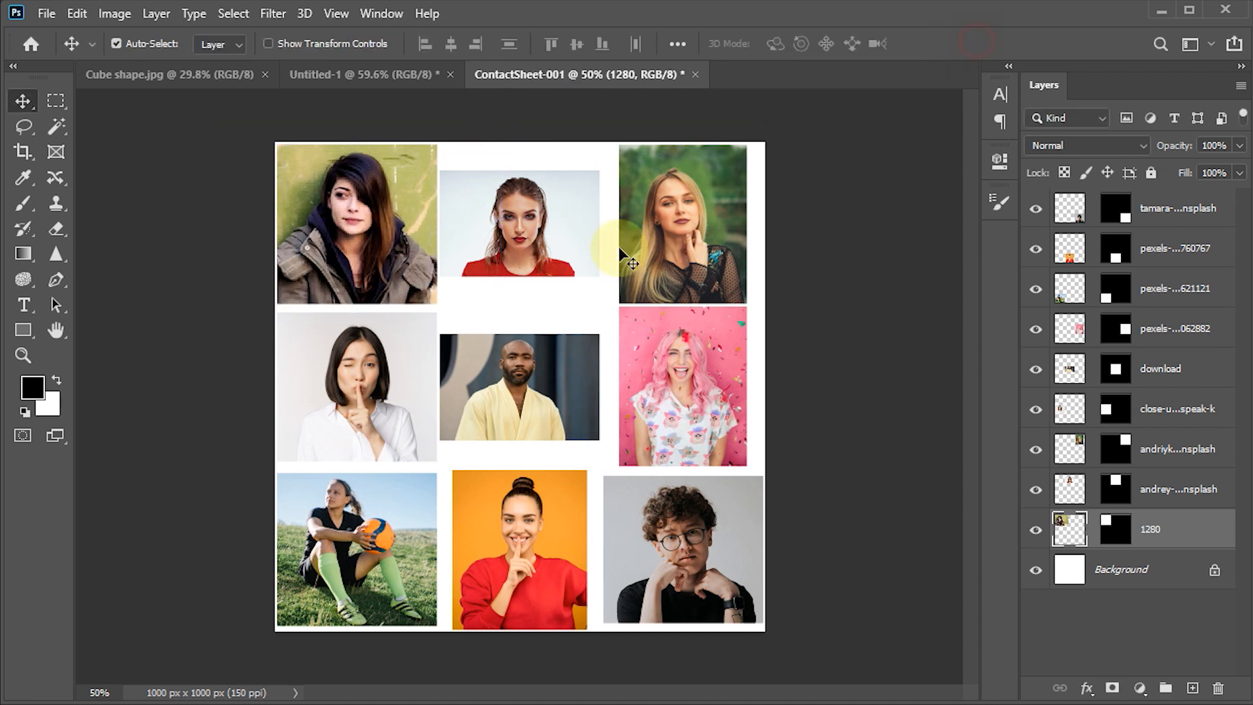
- Scale the photo in the middle of the first row to about 168% so it fills its square cell
left_click(534, 243)
key("ctrl+t")
left_click_drag(601, 186, 660, 149)
left_click_drag(663, 147, 665, 145)
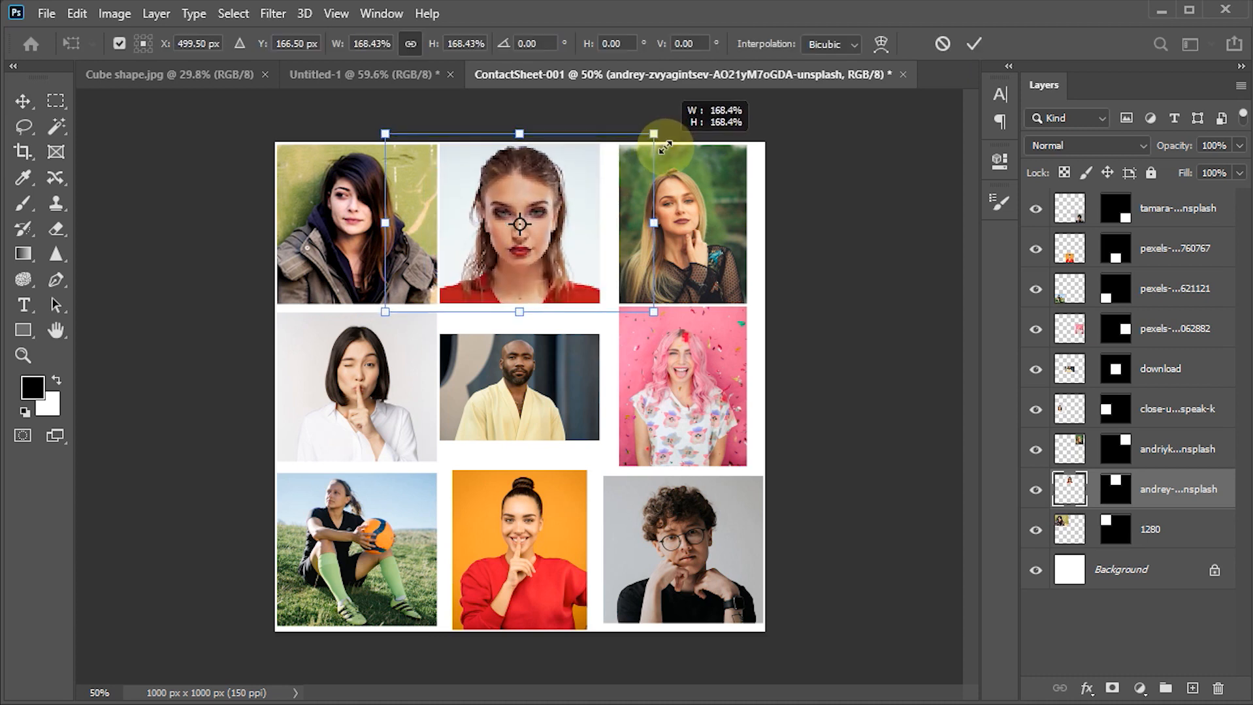
left_click(975, 45)
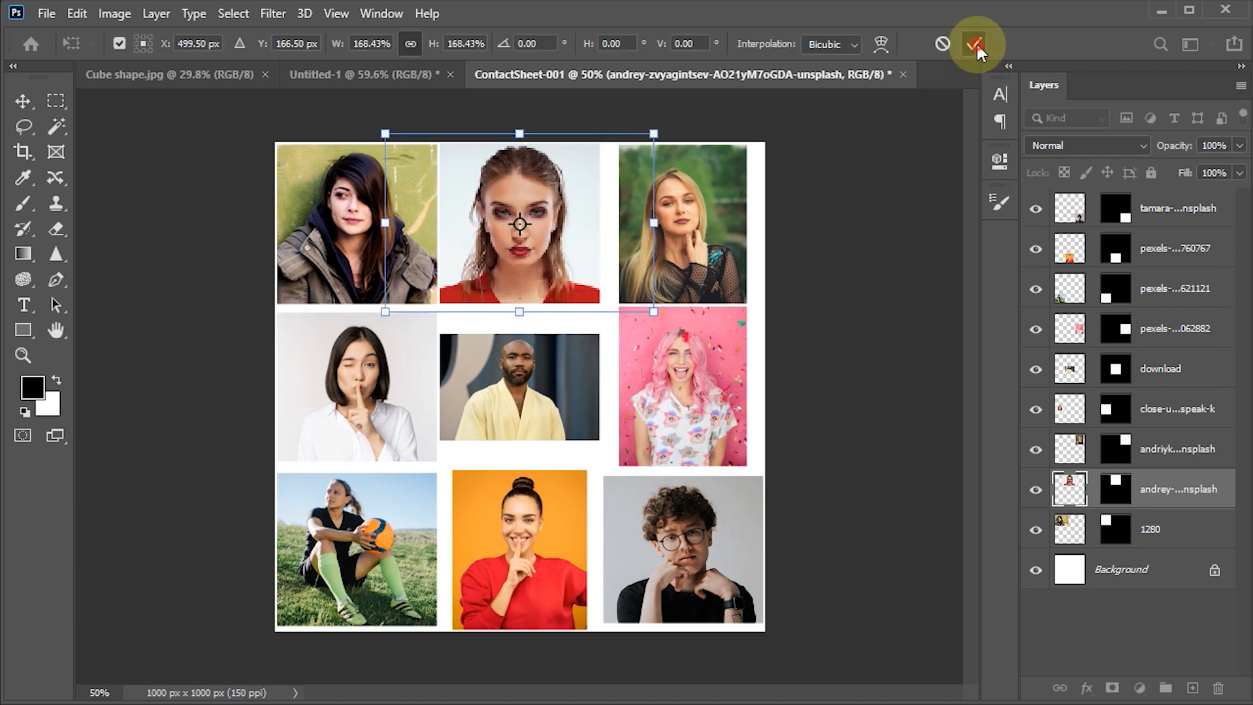
- Enlarge the blonde woman's photo at the end of the first row to fill its square cell
left_click(682, 242)
key("ctrl+t")
left_click_drag(751, 143, 778, 130)
left_click(974, 44)
- Enlarge the winking woman's photo at the start of the second row to fill its square cell
left_click(359, 410)
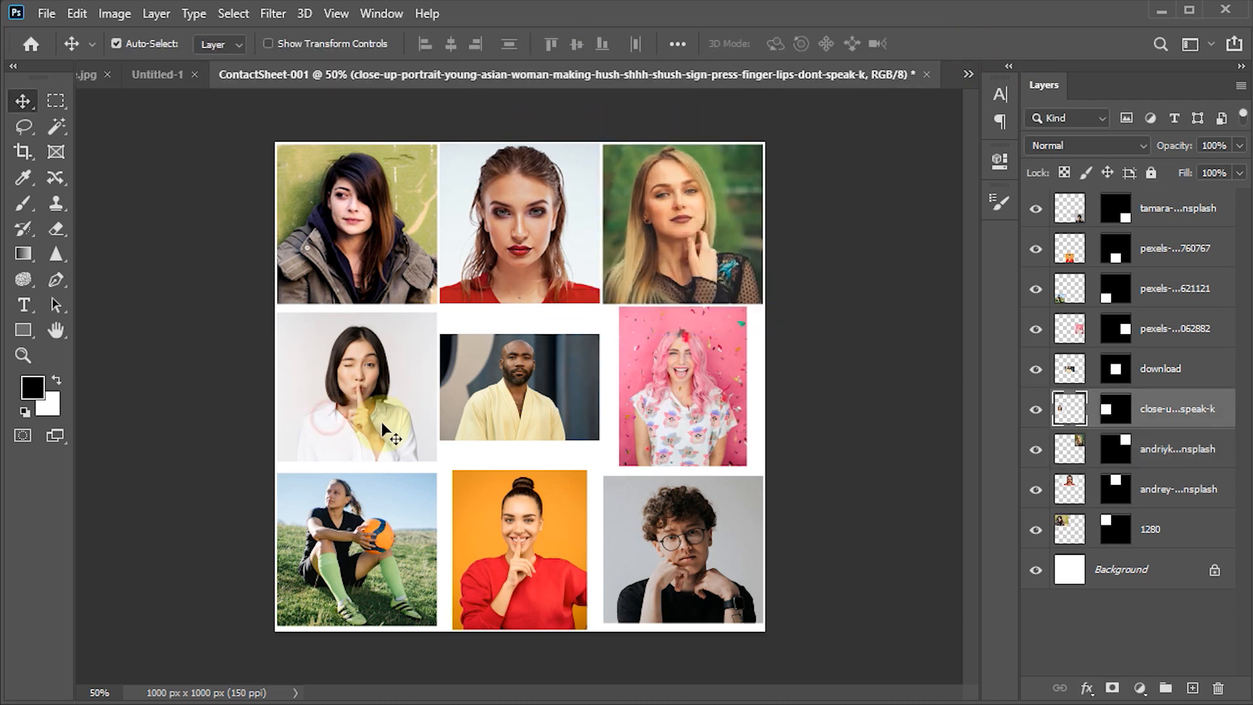
key("ctrl+t")
left_click_drag(441, 310, 467, 290)
left_click(974, 45)
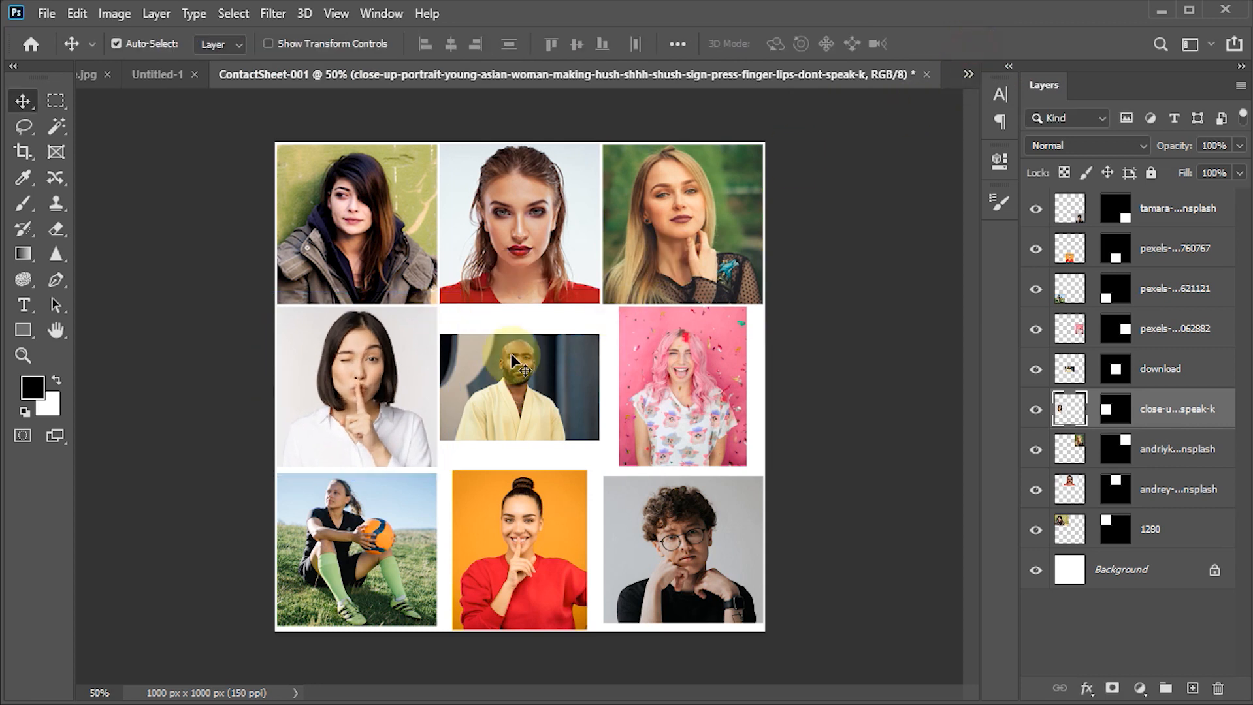
- Scale the centre photo of the man in yellow to about 169% so it fills its square cell
left_click(519, 387)
key("ctrl+t")
left_click_drag(598, 335, 666, 305)
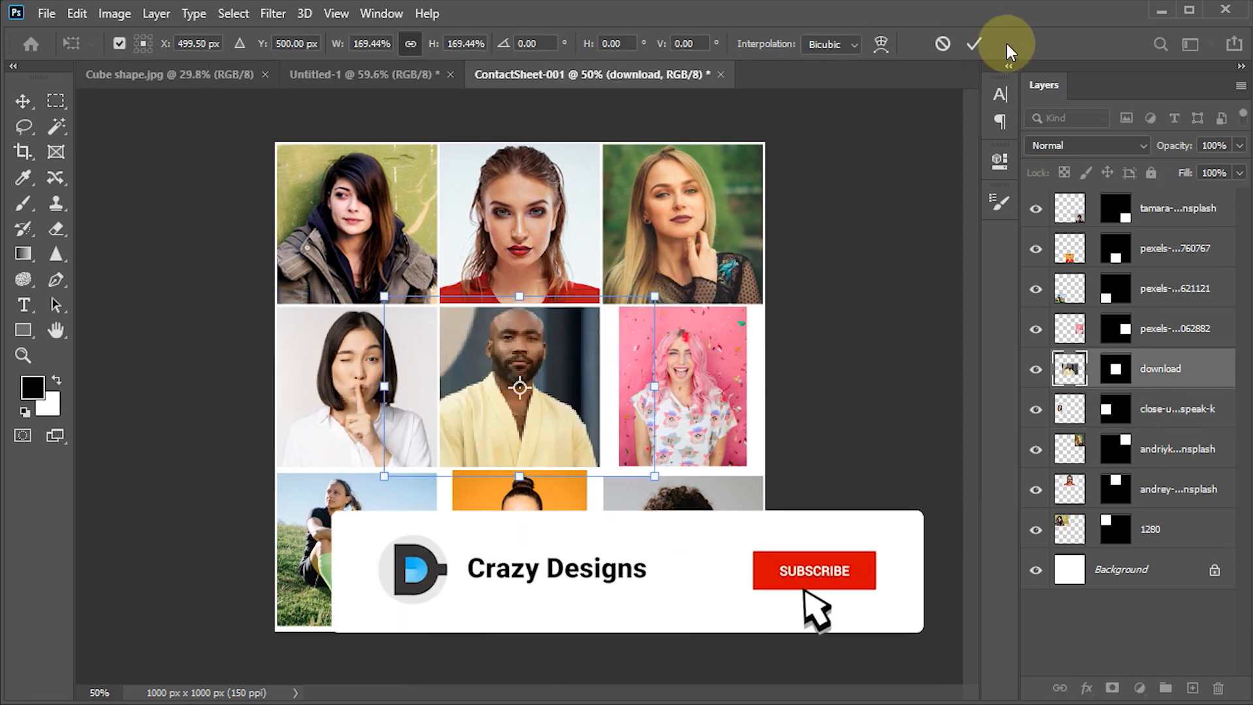
left_click(973, 44)
- Enlarge the pink-haired woman's photo in the second row to fill its square cell
left_click(684, 387)
key("ctrl+t")
left_click_drag(750, 308, 786, 281)
left_click(974, 45)
- Enlarge and shift the photo of the woman with the ball in the third row to fill its square cell
left_click(363, 542)
key("ctrl+t")
left_click_drag(453, 645, 488, 677)
left_click_drag(441, 600, 425, 601)
left_click(974, 44)
- Enlarge and reposition the orange-background photo in the middle of the third row to fill its square cell
left_click(537, 533)
key("ctrl+t")
left_click_drag(589, 466, 642, 404)
left_click_drag(608, 452, 580, 517)
- Enlarge the photo of the curly-haired man with glasses to fill its cell, and deselect all layers
left_click(686, 541)
key("ctrl+t")
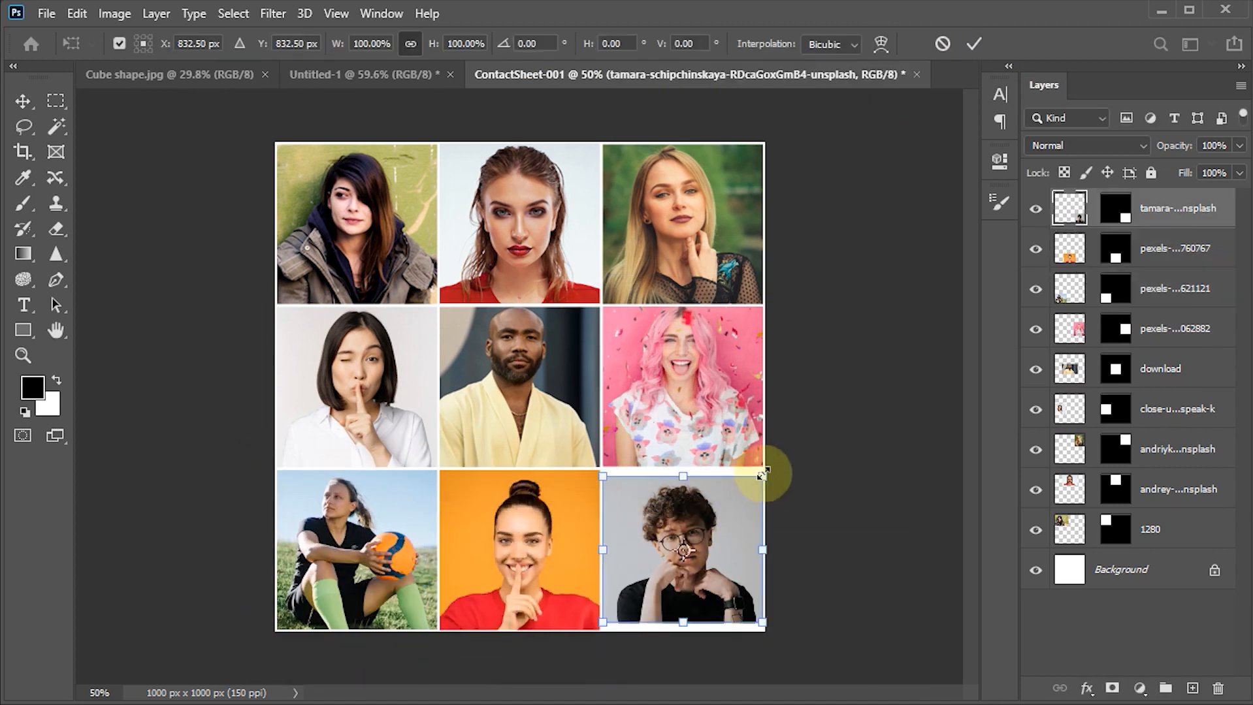
left_click_drag(777, 469, 789, 456)
key("Return")
left_click(195, 434)
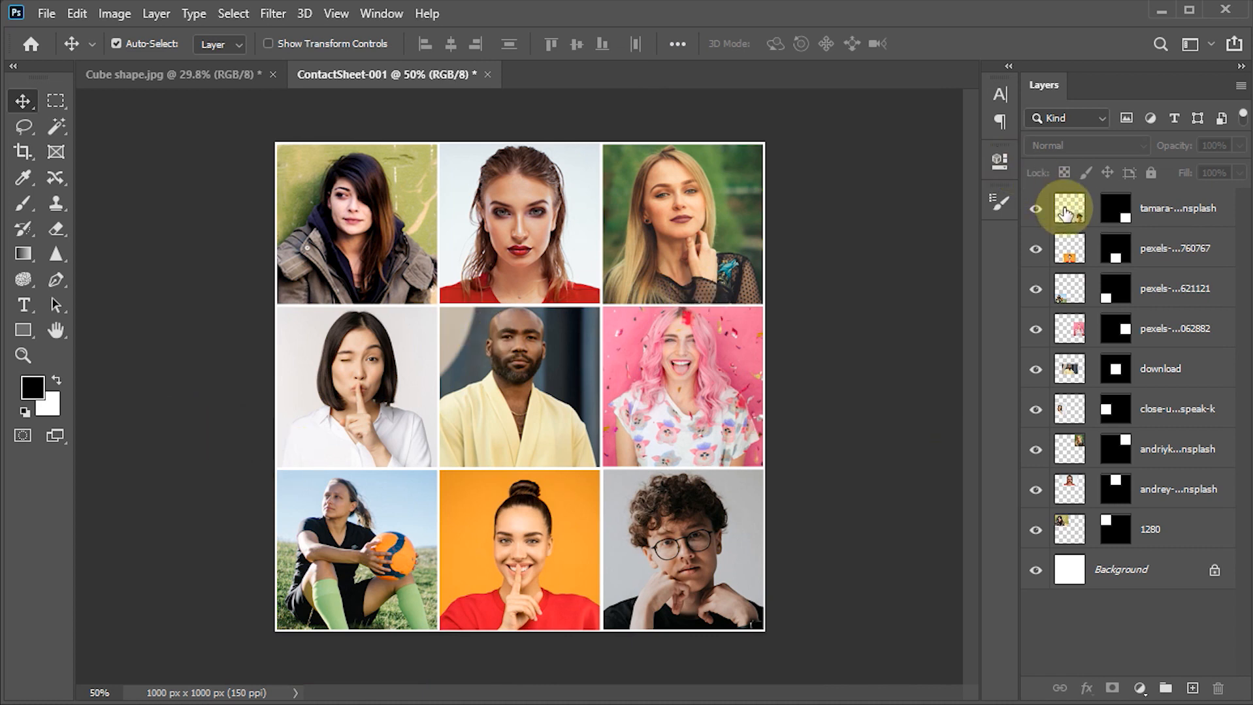
- Select every layer including the Background and convert them into one smart object
left_click(1069, 211)
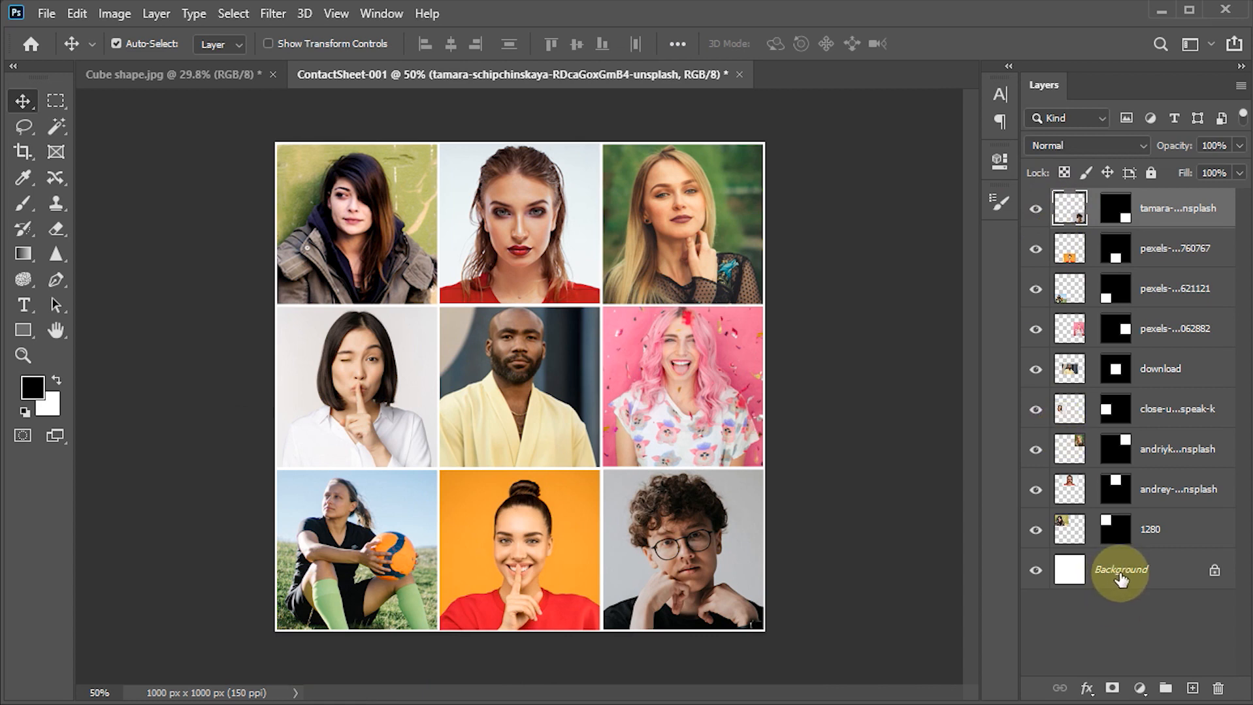
left_click(1120, 578, "shift")
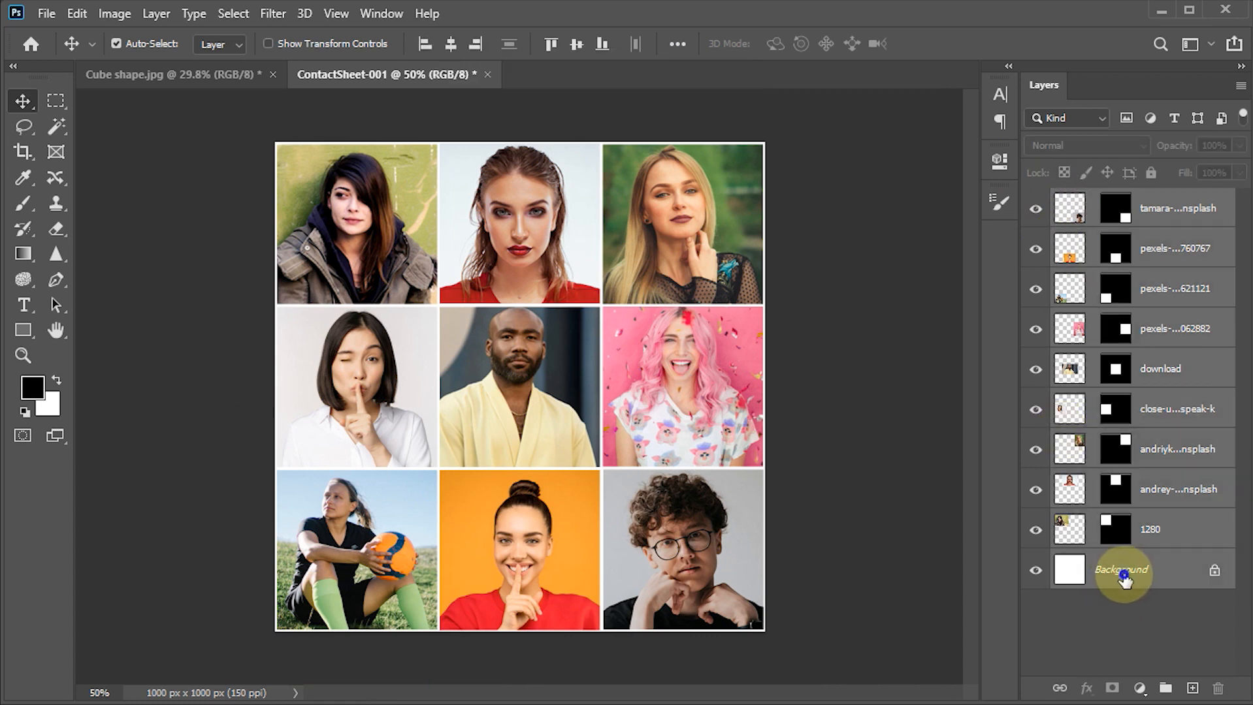
right_click(1123, 578)
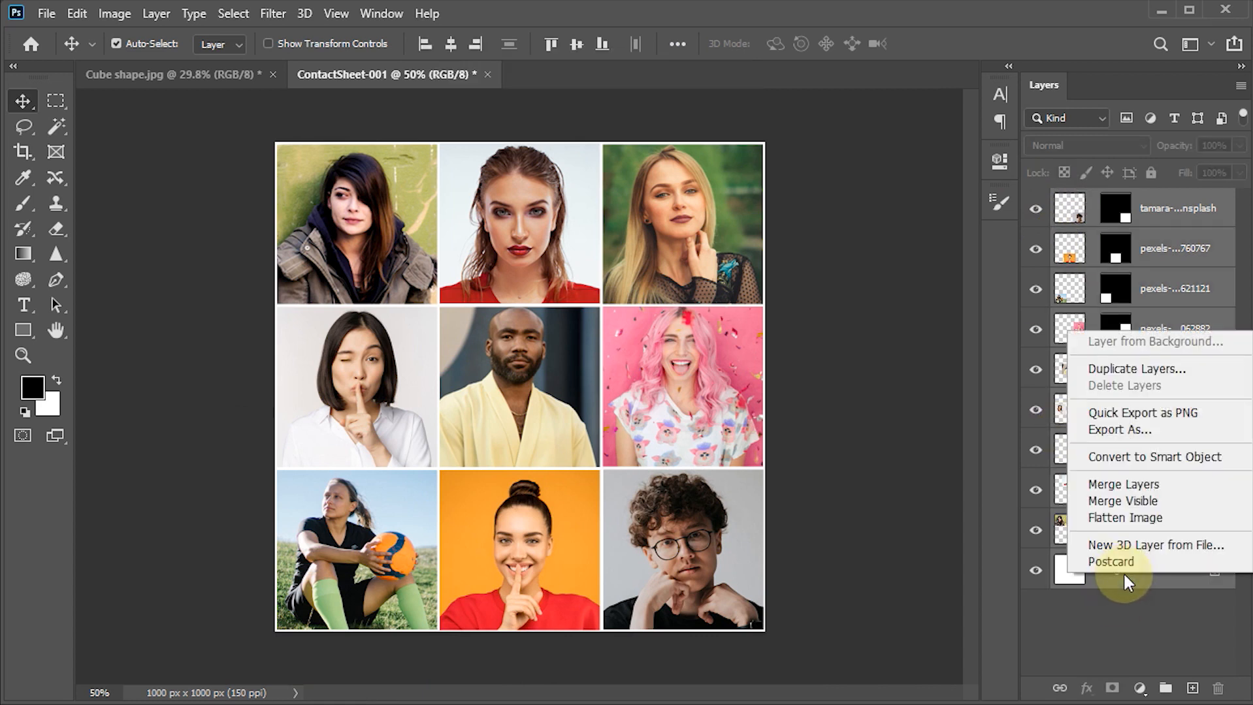
left_click(1132, 457)
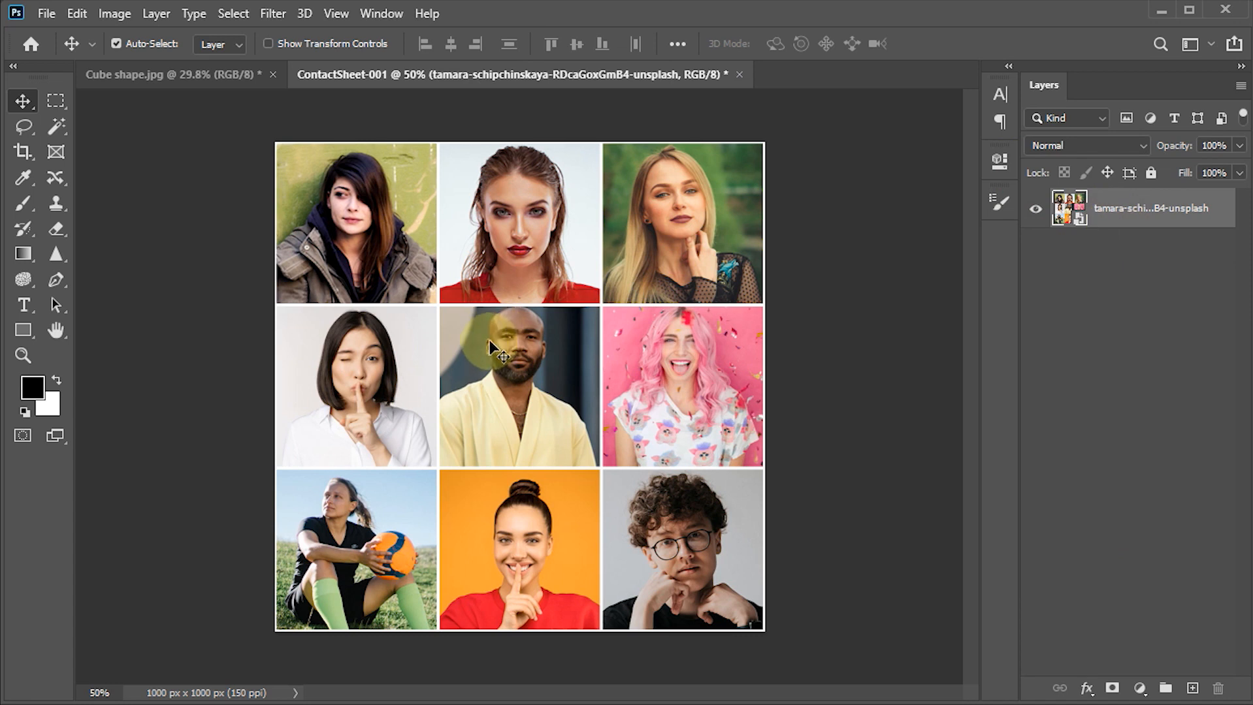
- Bring the contact sheet smart object into the Cube shape document, then select its outline and copy it
left_click_drag(517, 462, 537, 415)
left_click(940, 481)
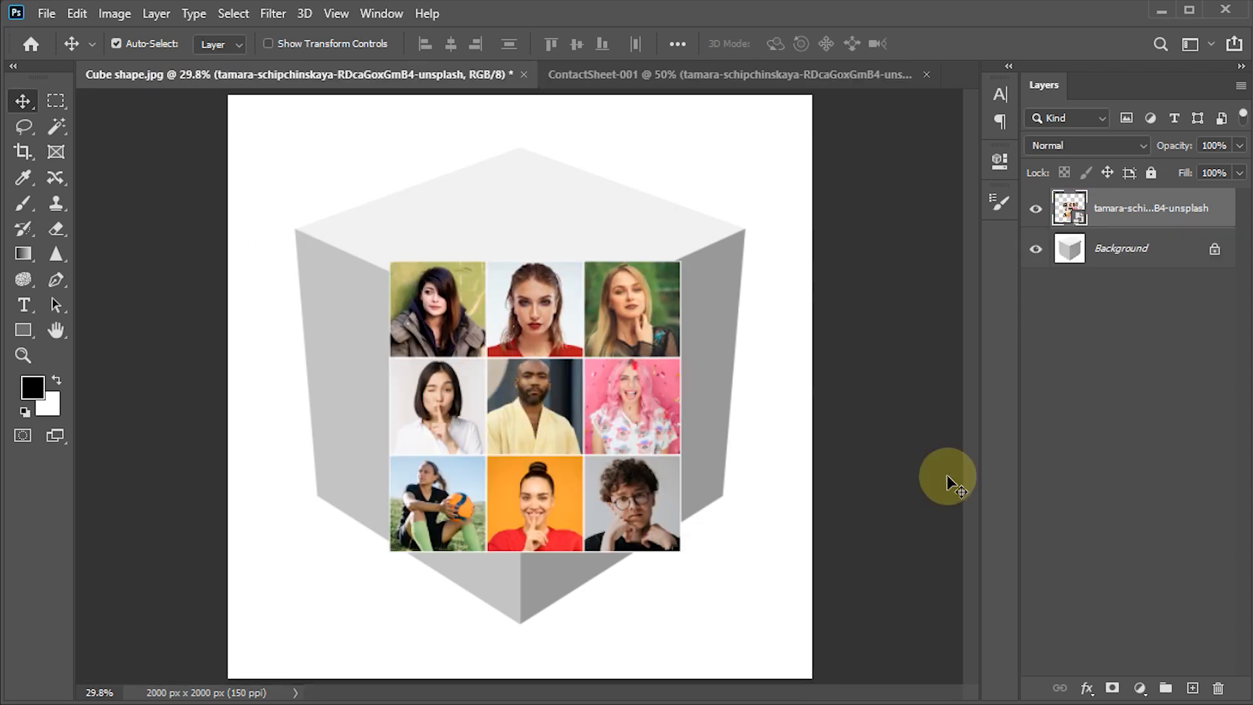
left_click(1069, 208, "ctrl")
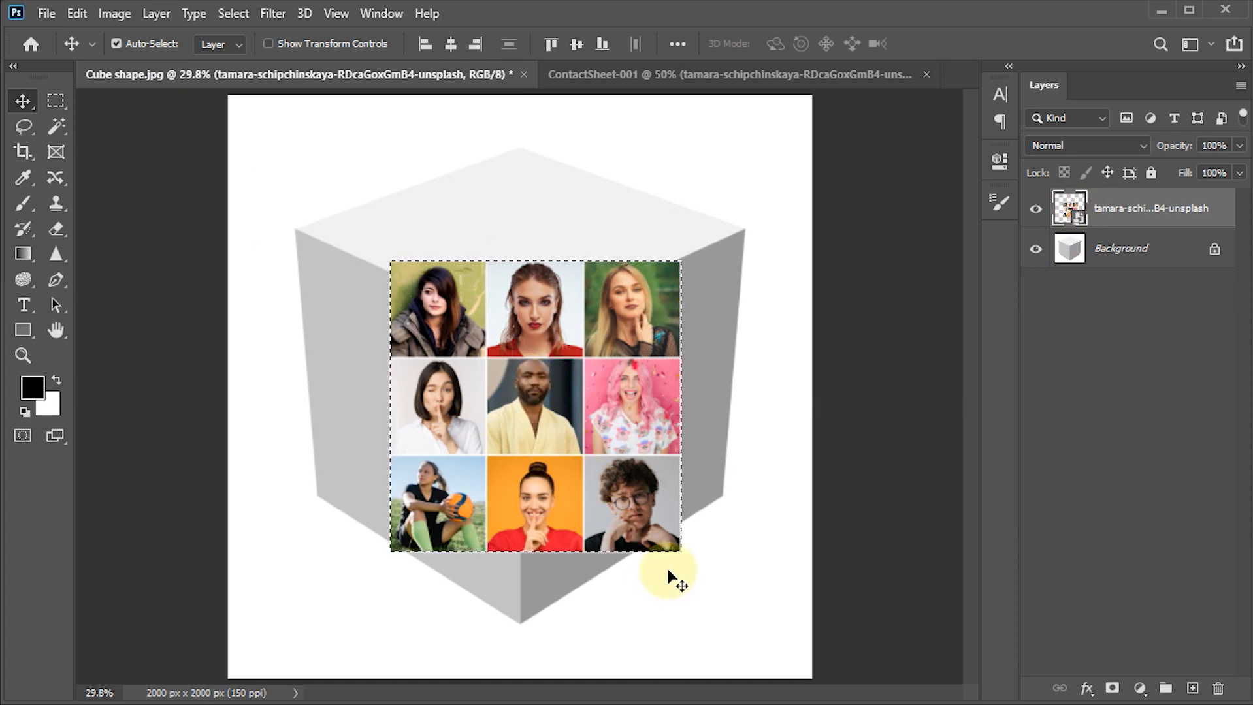
key("ctrl")
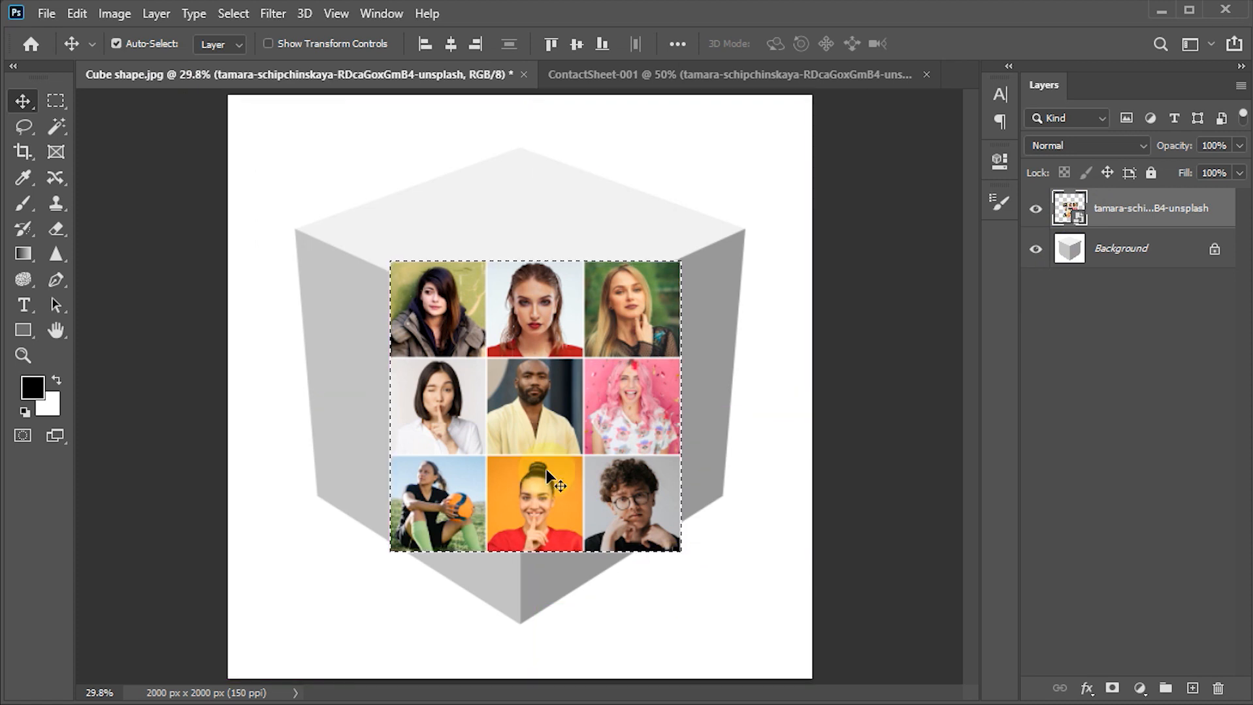
left_click(77, 13)
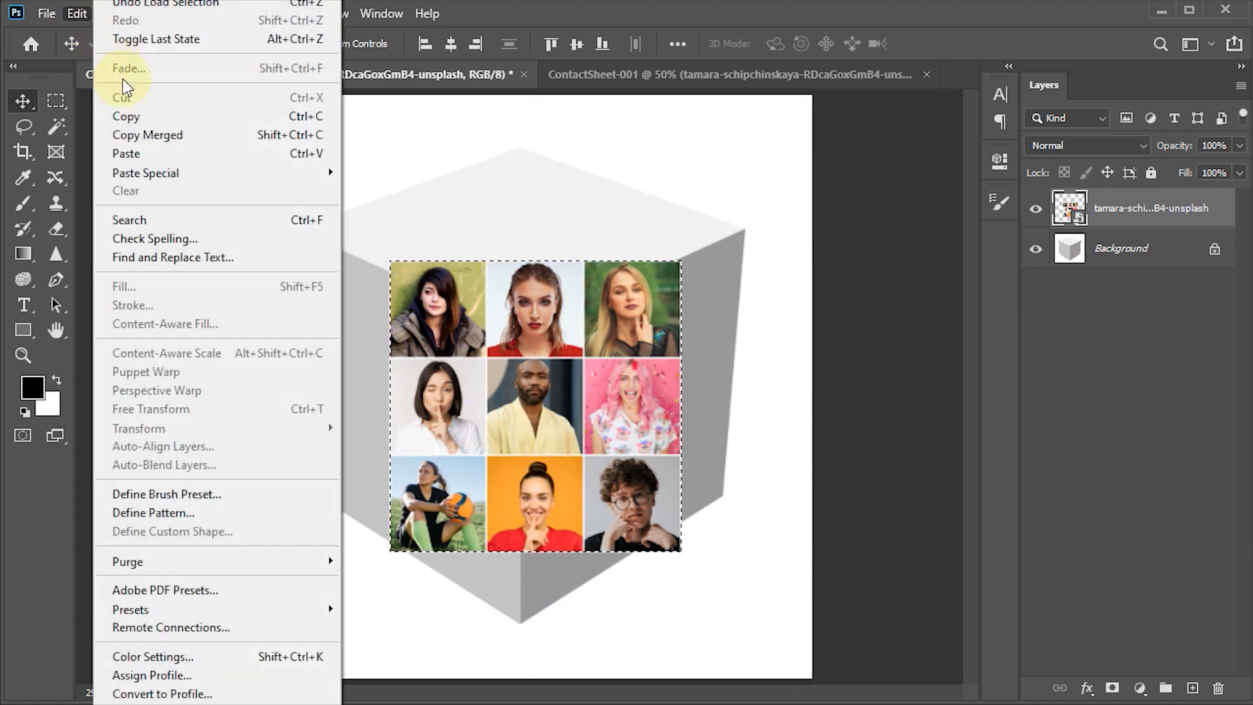
left_click(135, 117)
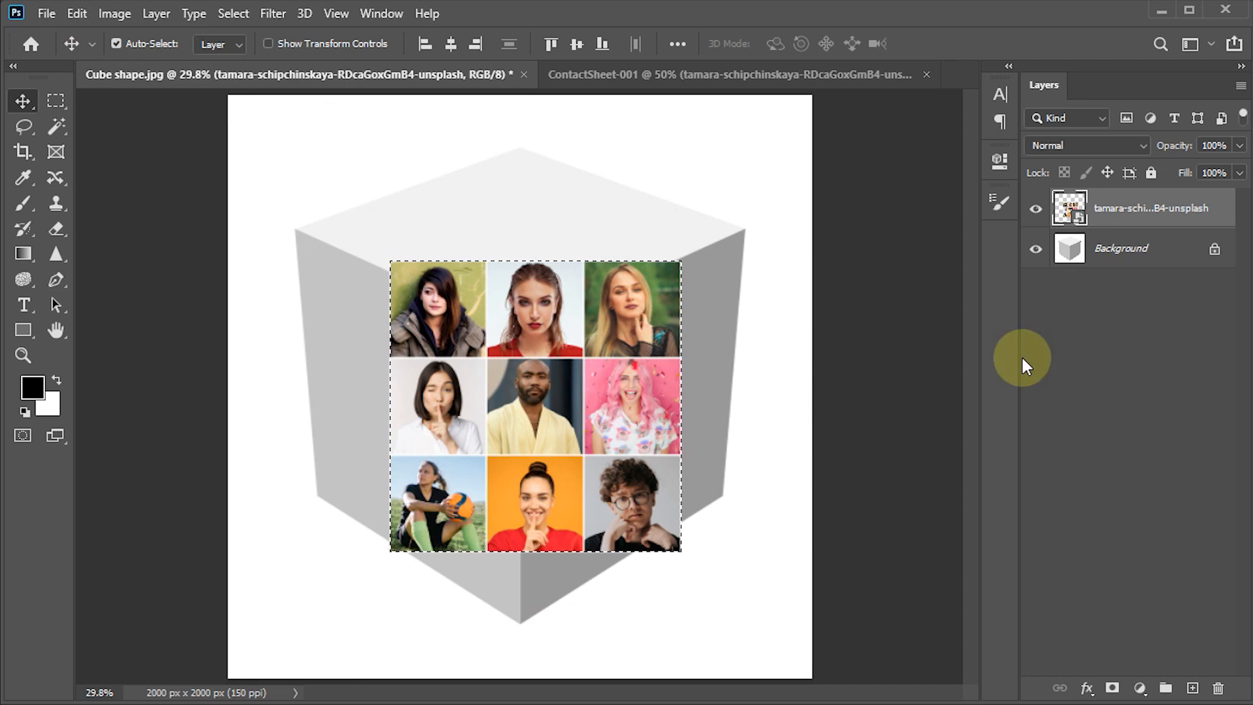
- Hide the contact sheet layer above the cube and clear the selection
left_click(1035, 211)
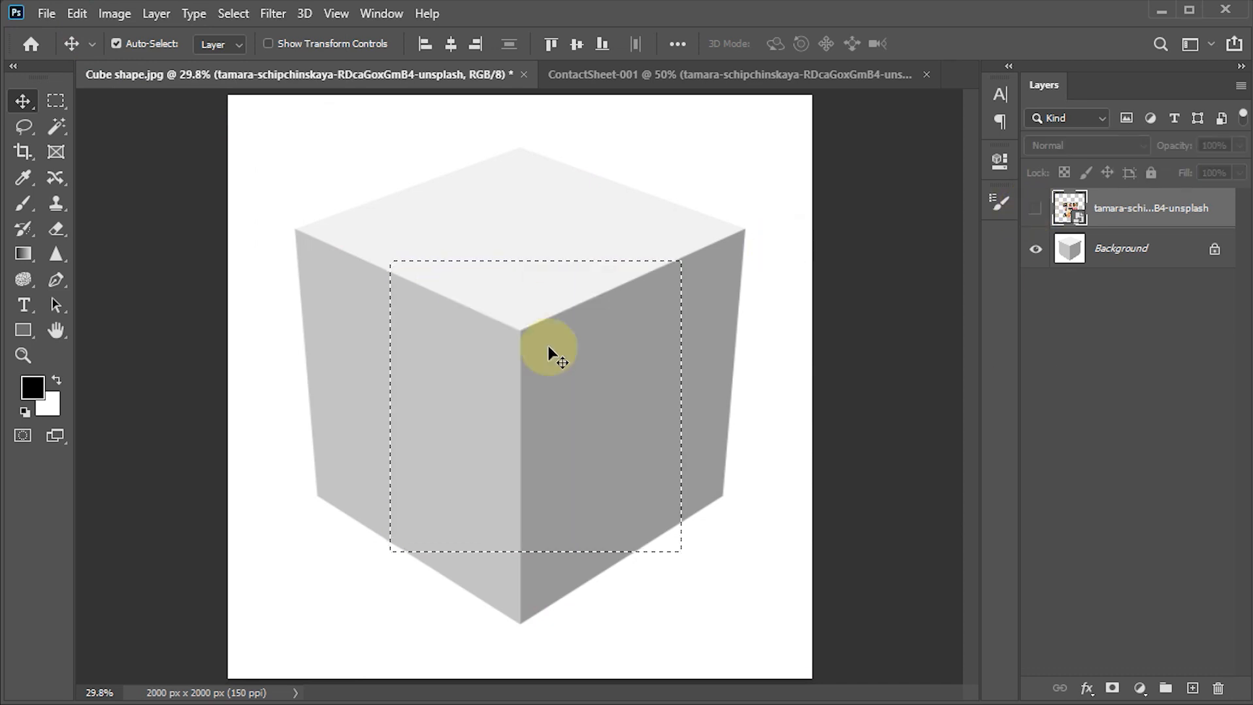
key("ctrl")
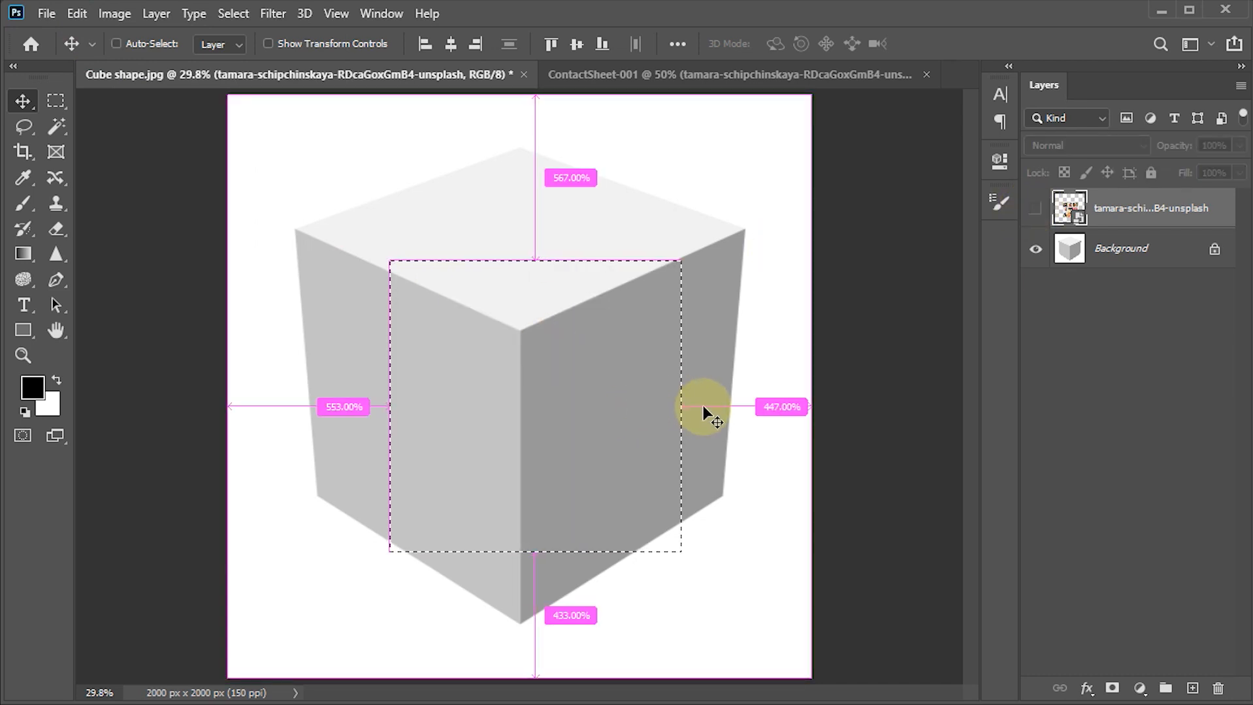
key("ctrl+d")
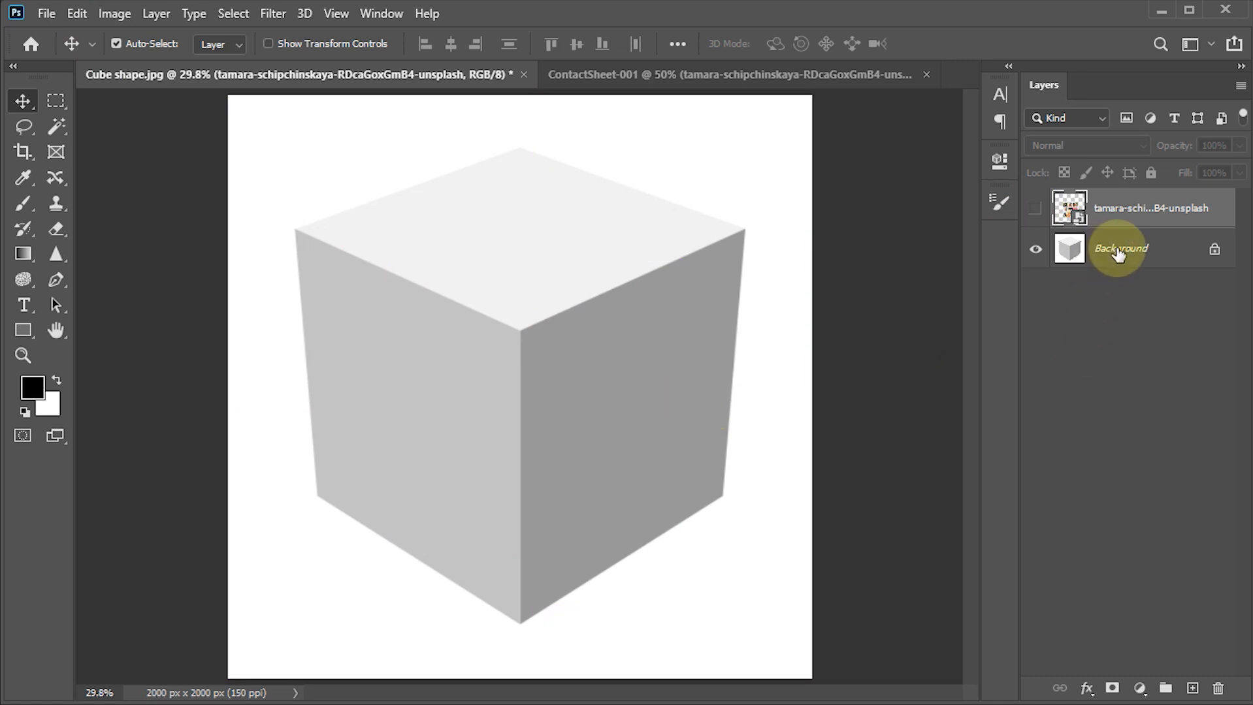
- Add an empty layer directly above the Background and define a Vanishing Point plane on the four corners of the cube's left face
left_click(1118, 254)
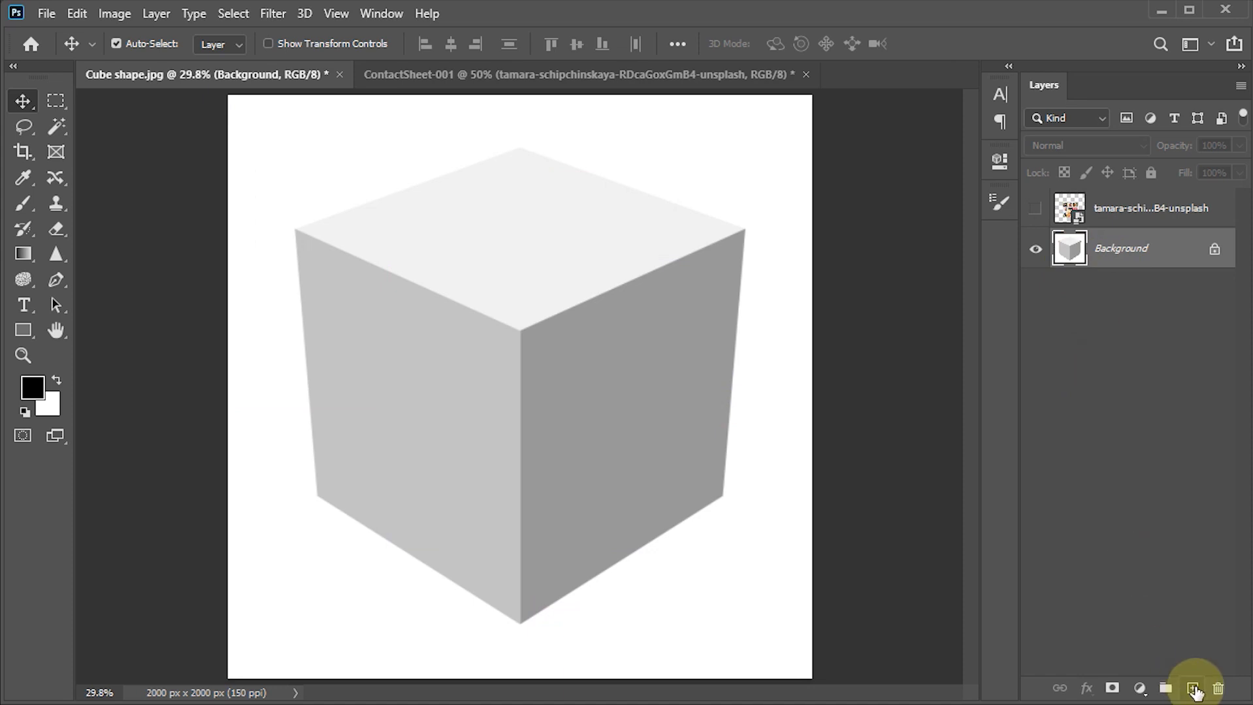
left_click(1192, 689)
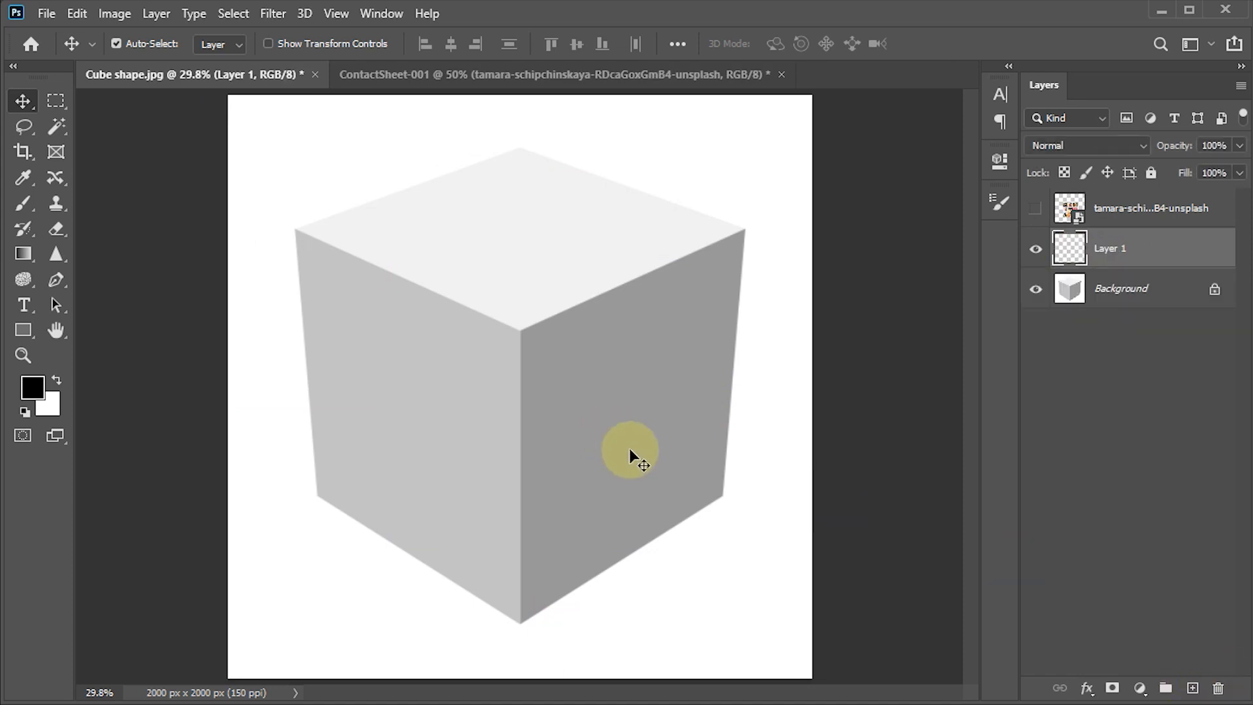
left_click(273, 15)
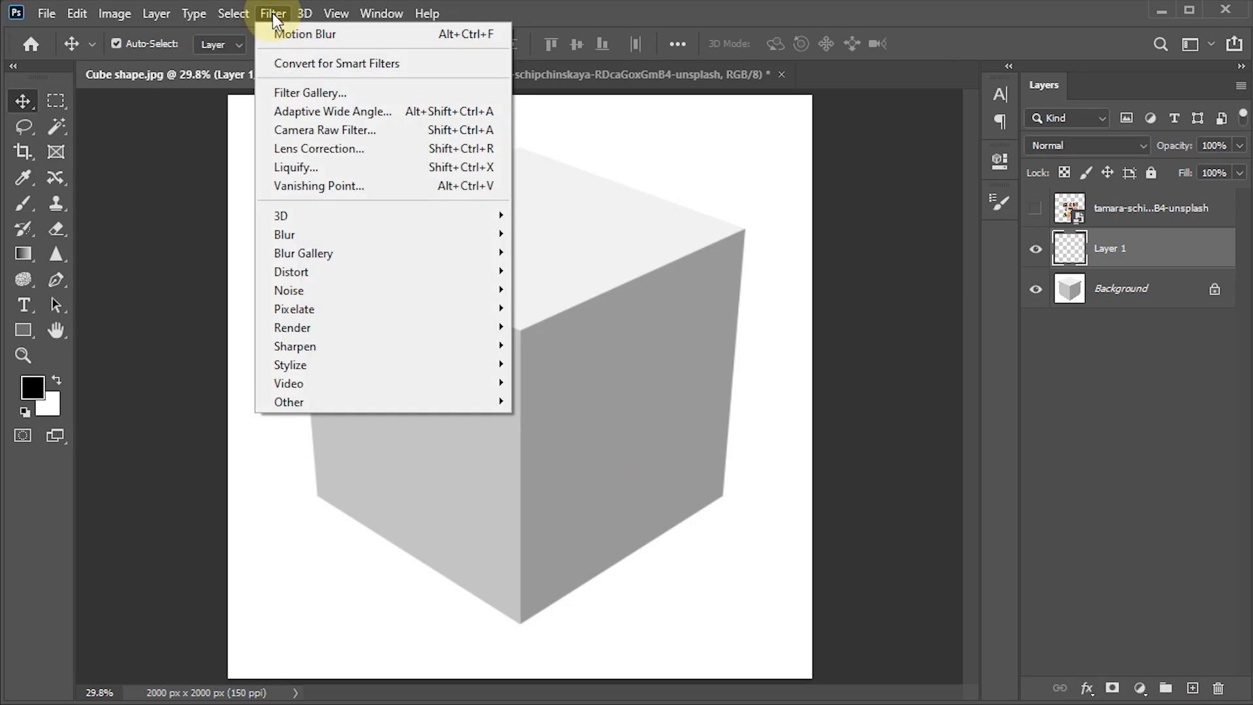
left_click(302, 188)
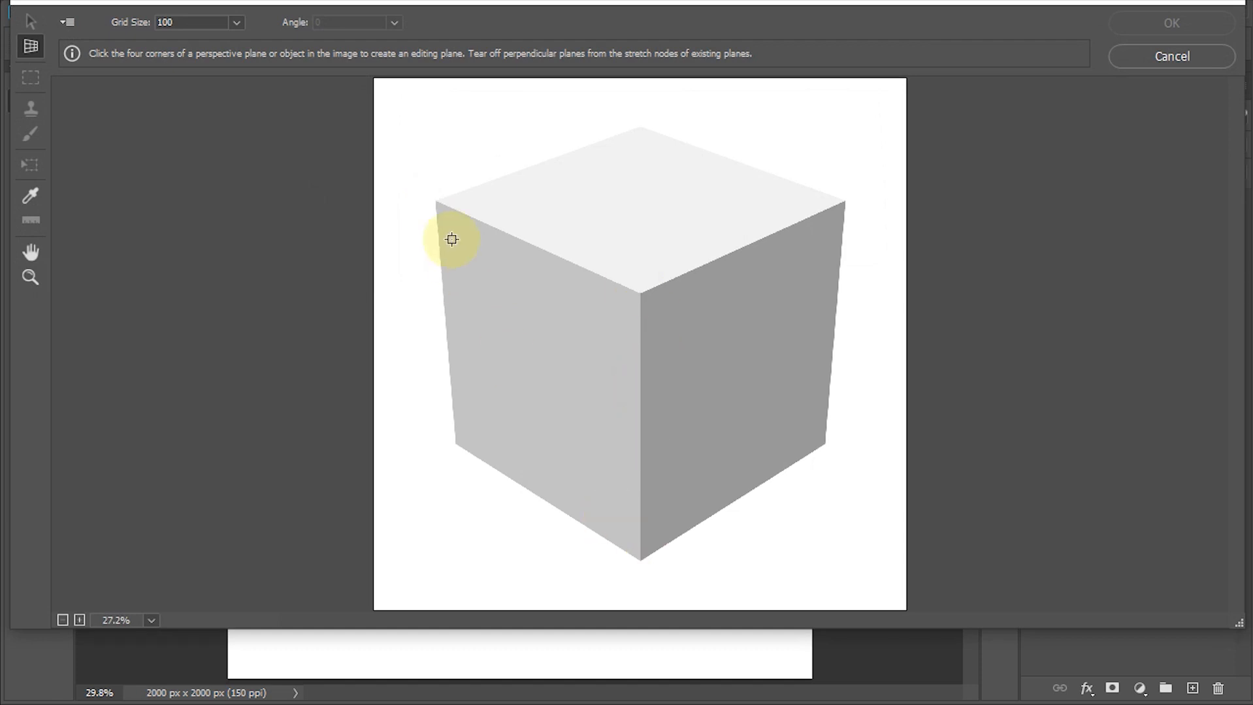
left_click(437, 203)
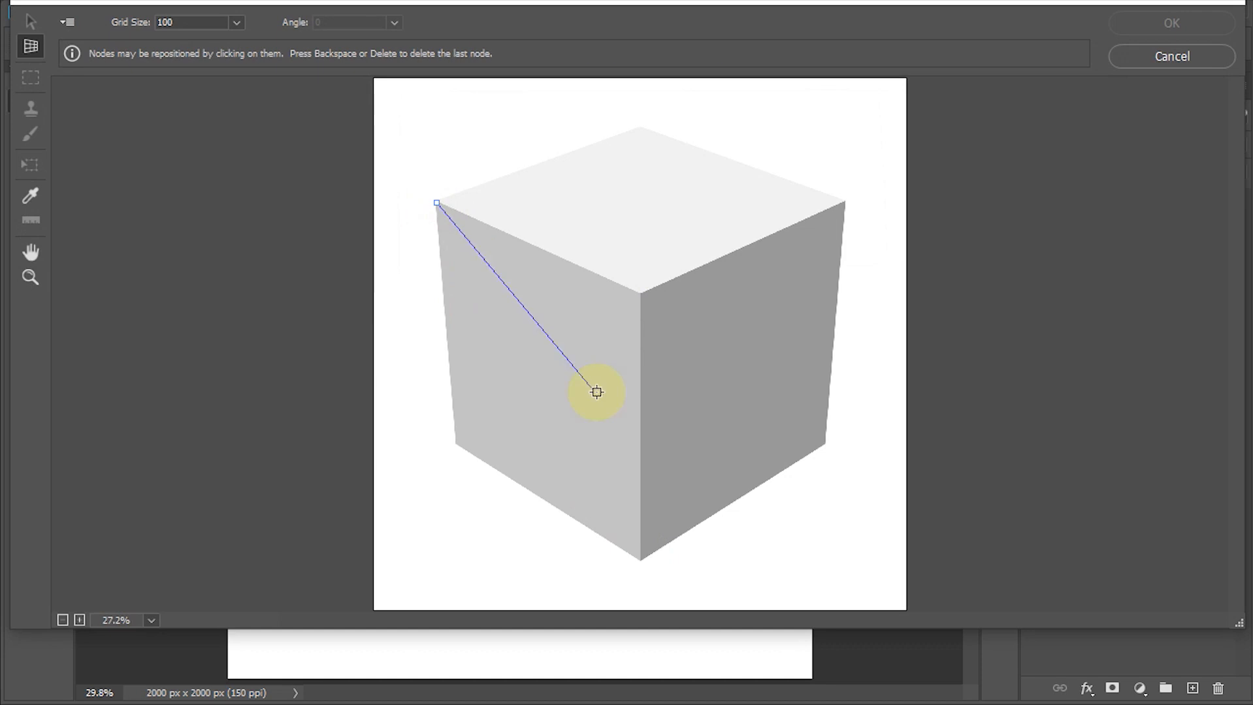
left_click(640, 292)
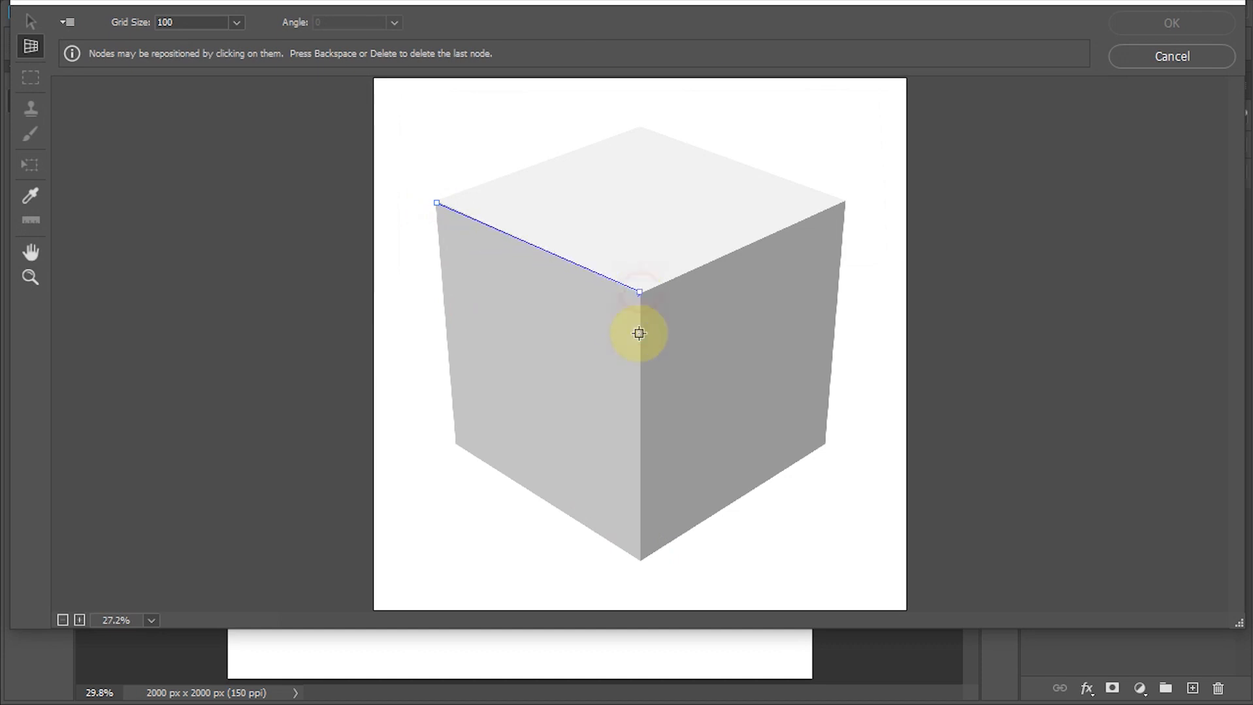
left_click(639, 558)
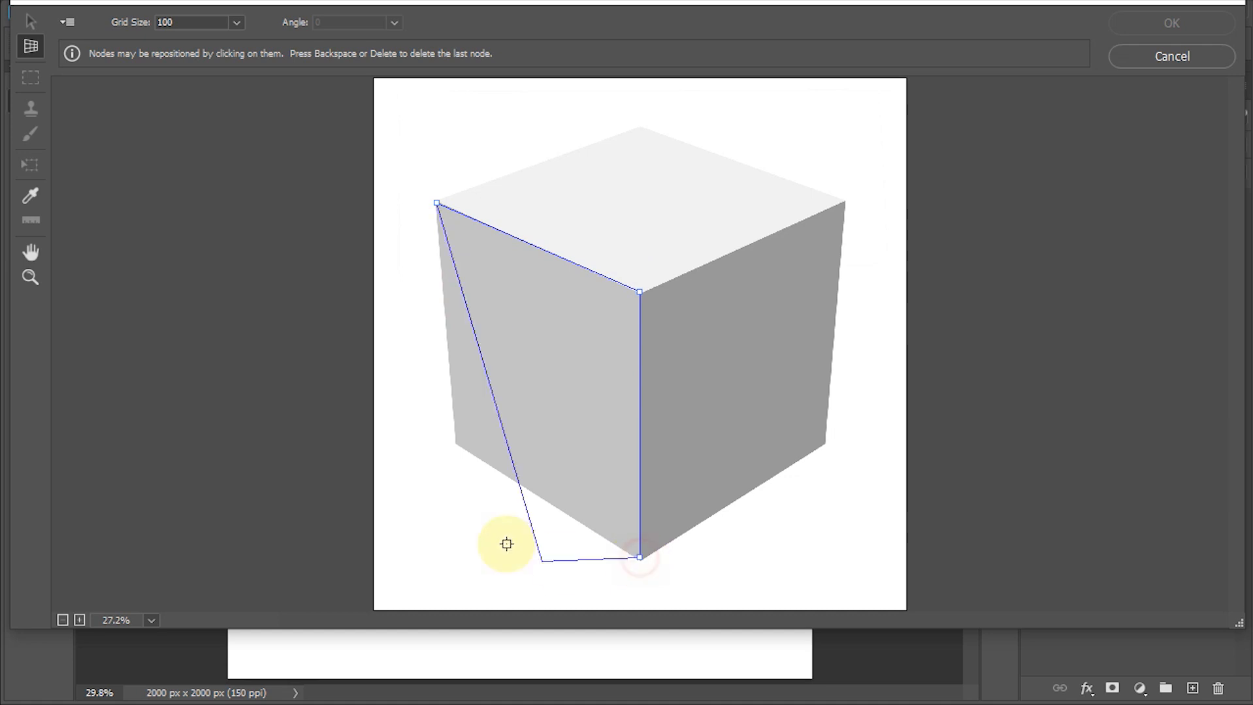
left_click(455, 442)
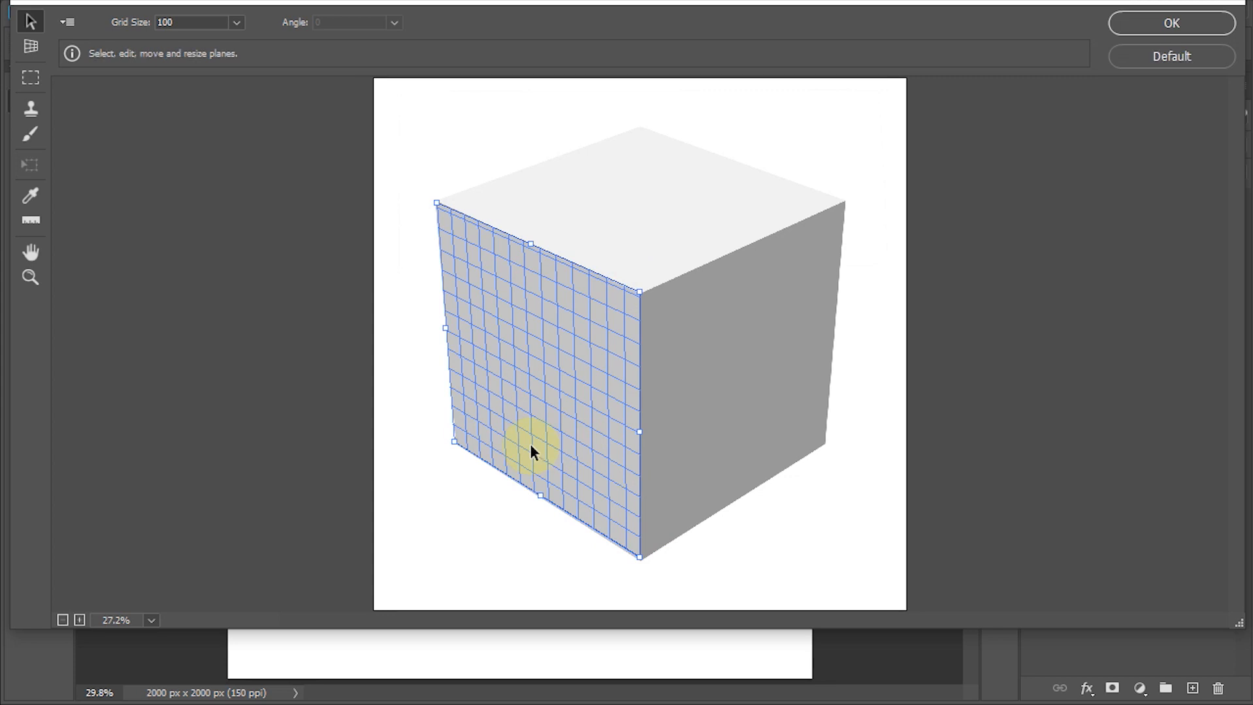
- Paste the copied contact sheet onto the left-face plane, scale it to fill the whole face, and apply the Vanishing Point filter
key("ctrl+v")
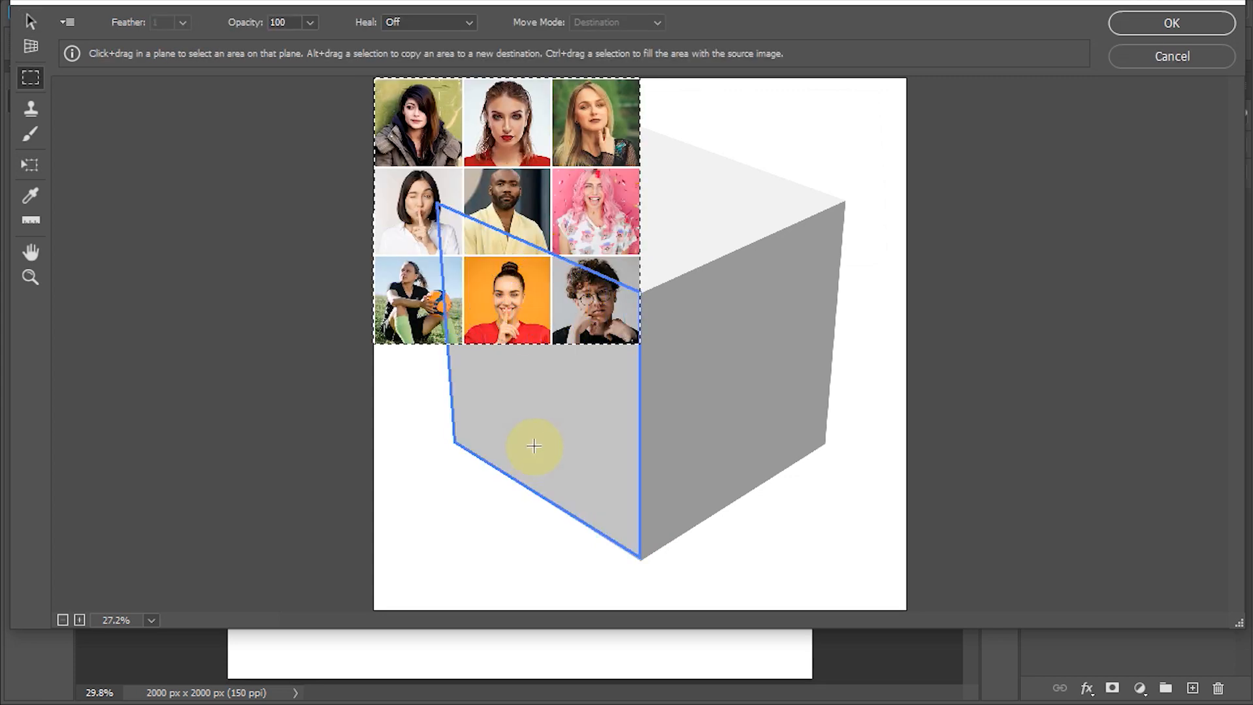
left_click_drag(441, 140, 539, 346)
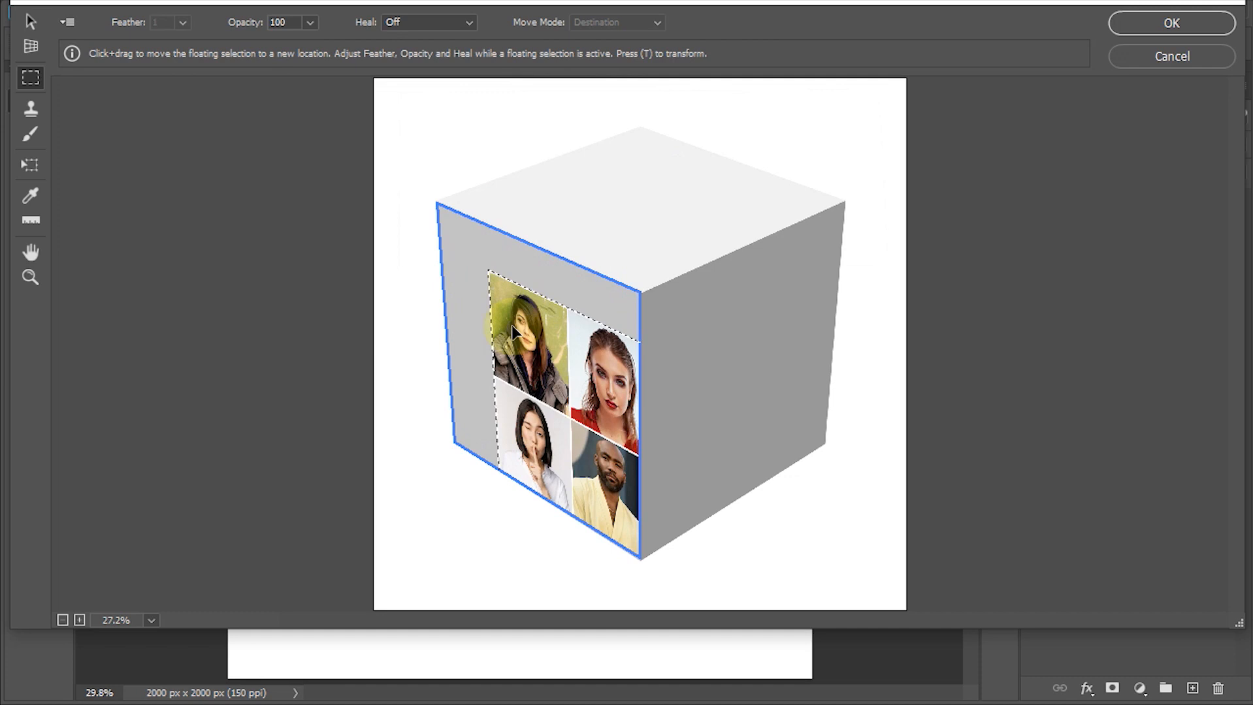
key("alt")
key("t")
left_click_drag(488, 272, 537, 356)
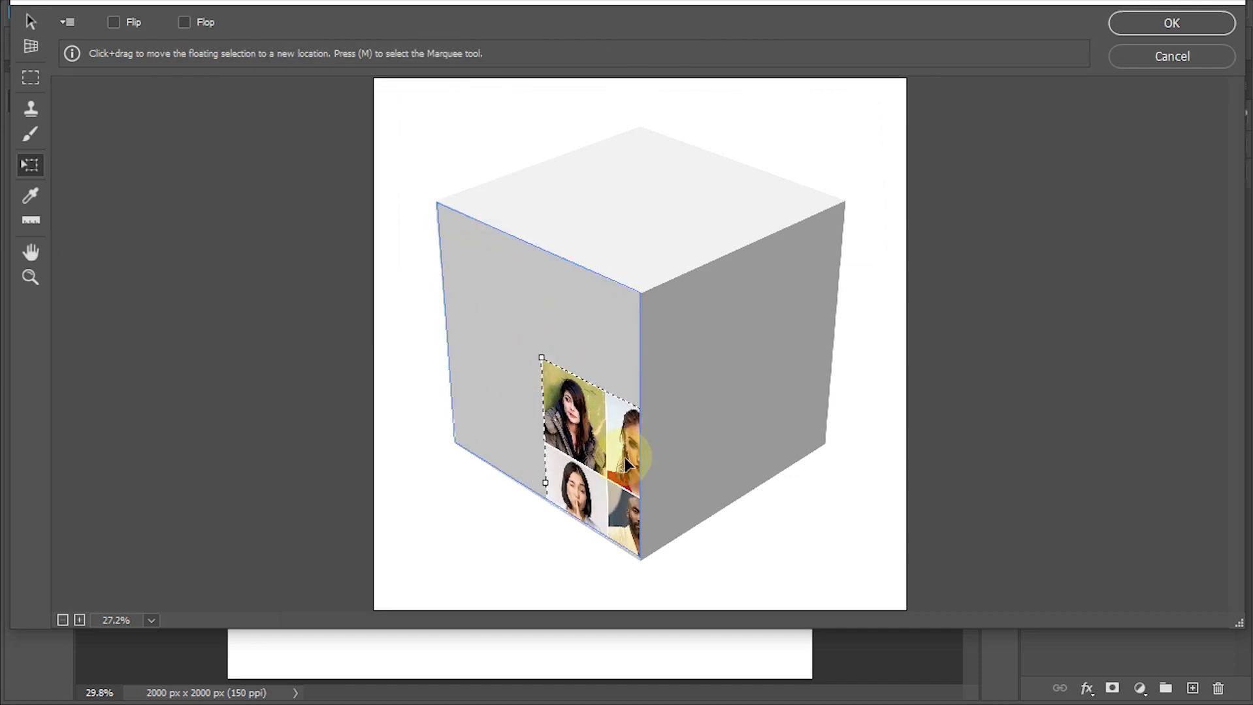
left_click_drag(589, 428, 502, 293)
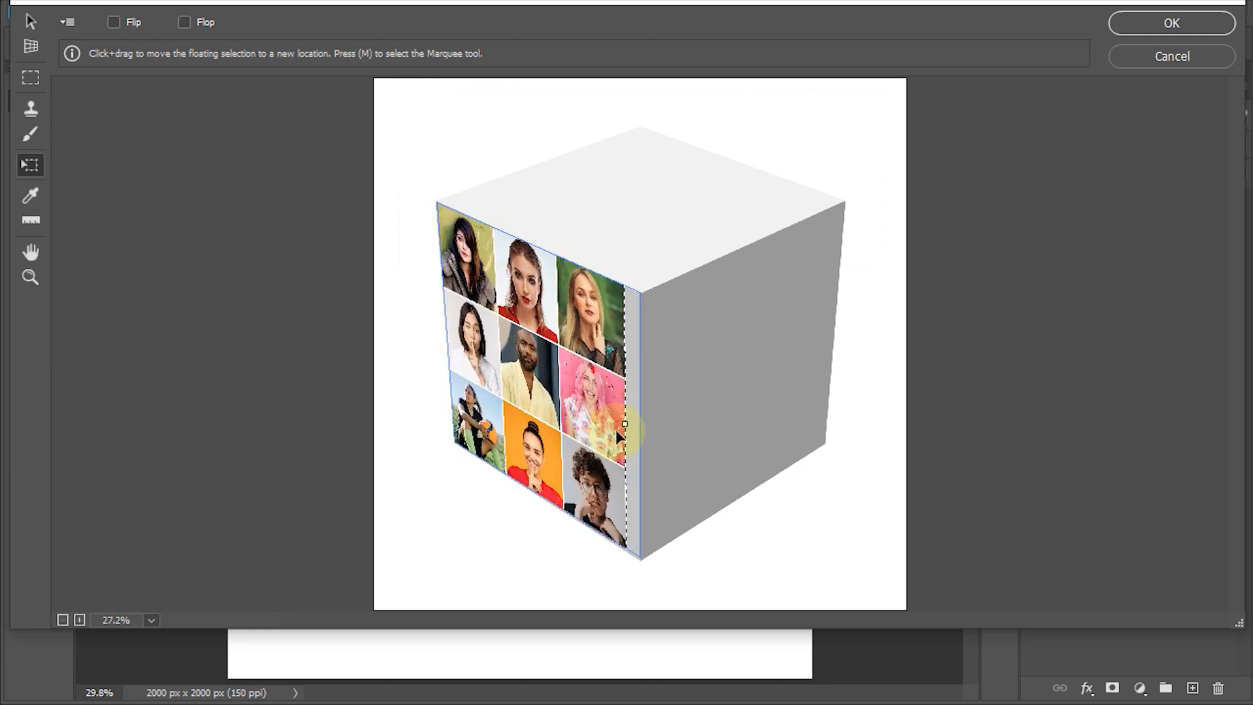
mouse_move(627, 424)
left_mouse_down()
mouse_move(658, 424)
mouse_move(640, 432)
left_mouse_up()
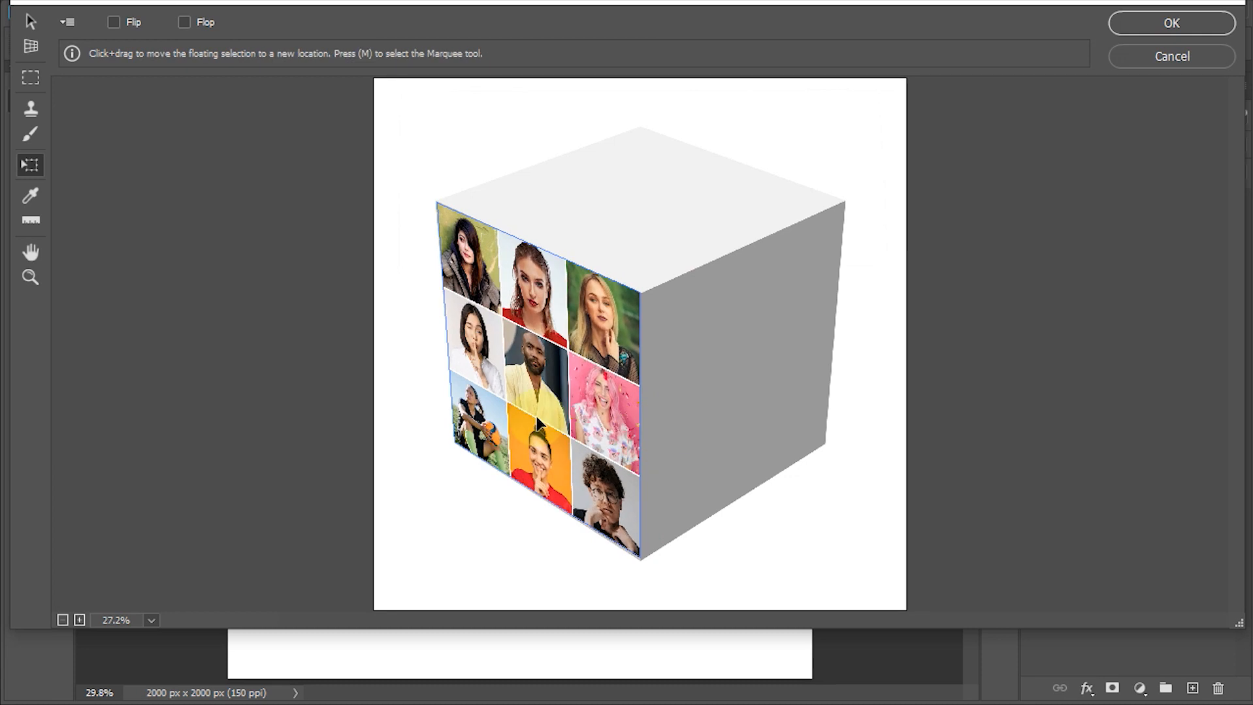
left_click(1168, 25)
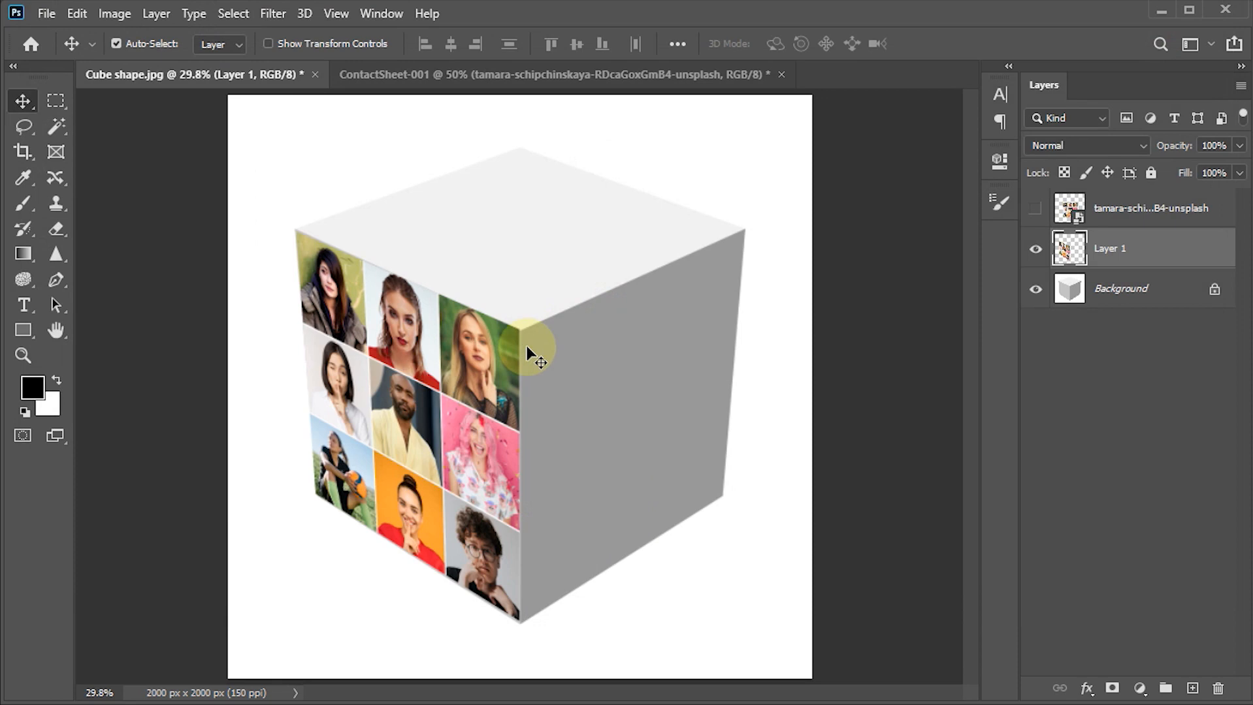
- Add another empty layer above Layer 1 and define a Vanishing Point plane on the four corners of the cube's right face
left_click(1192, 689)
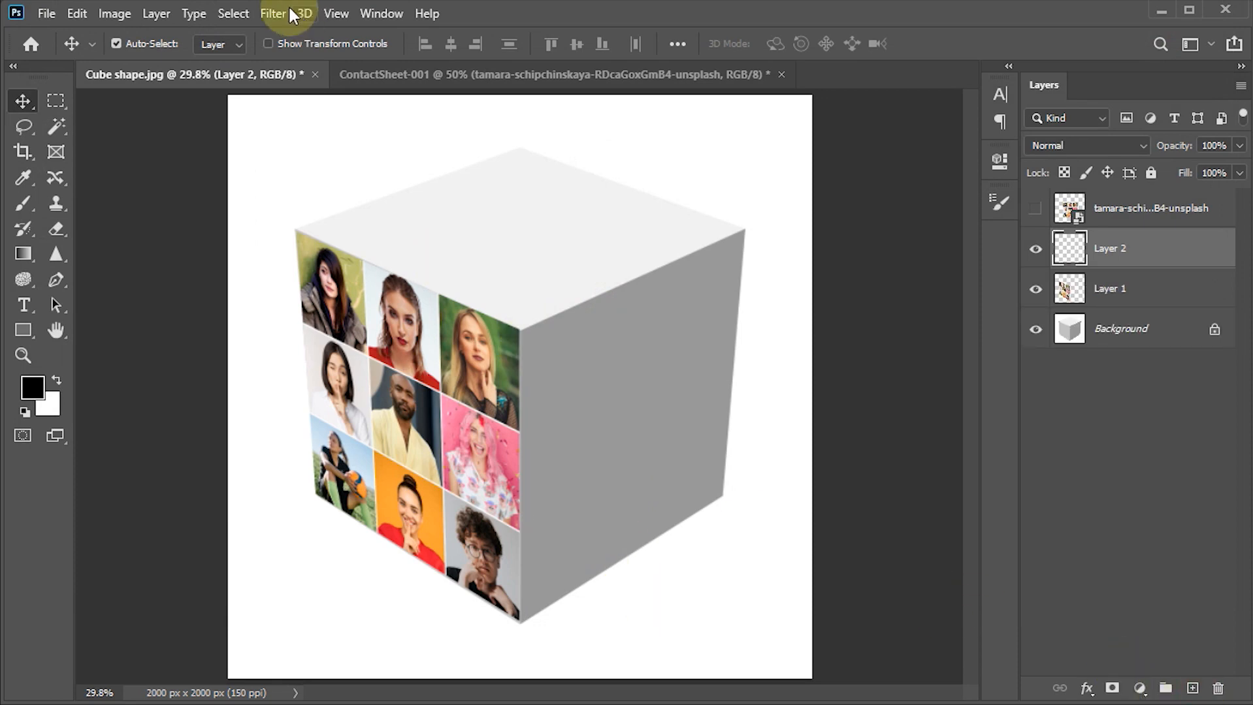
left_click(273, 13)
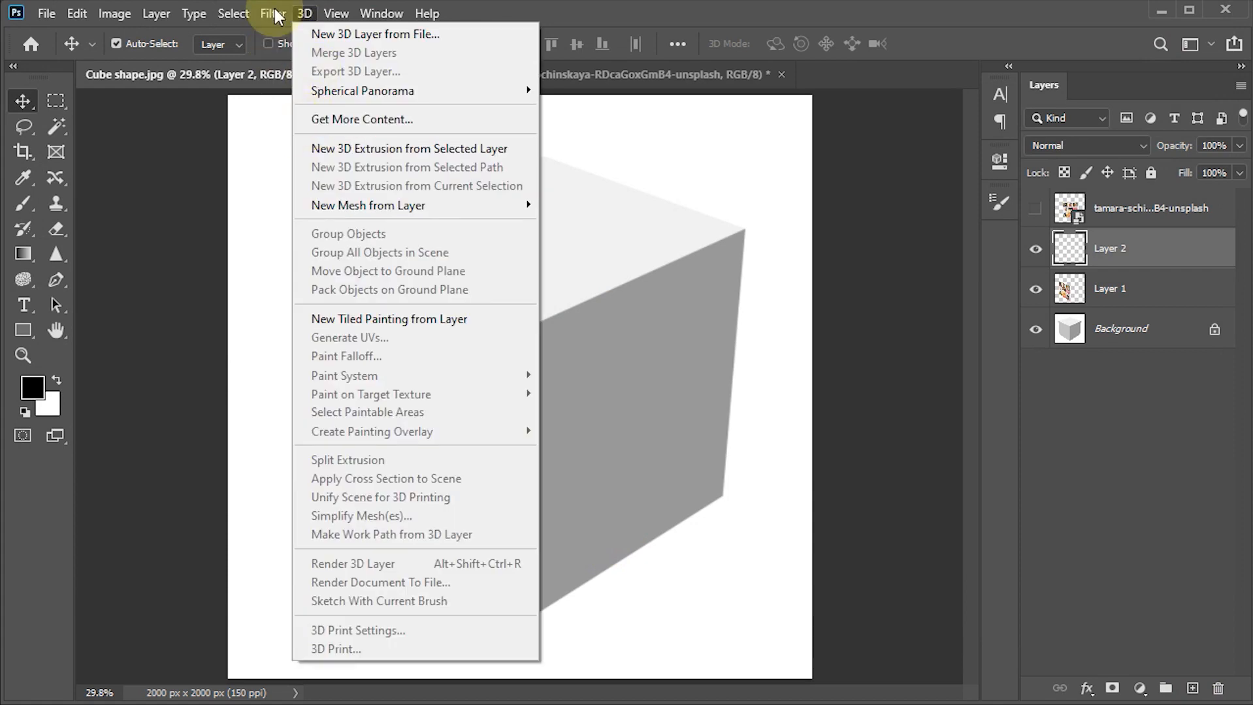
left_click(296, 188)
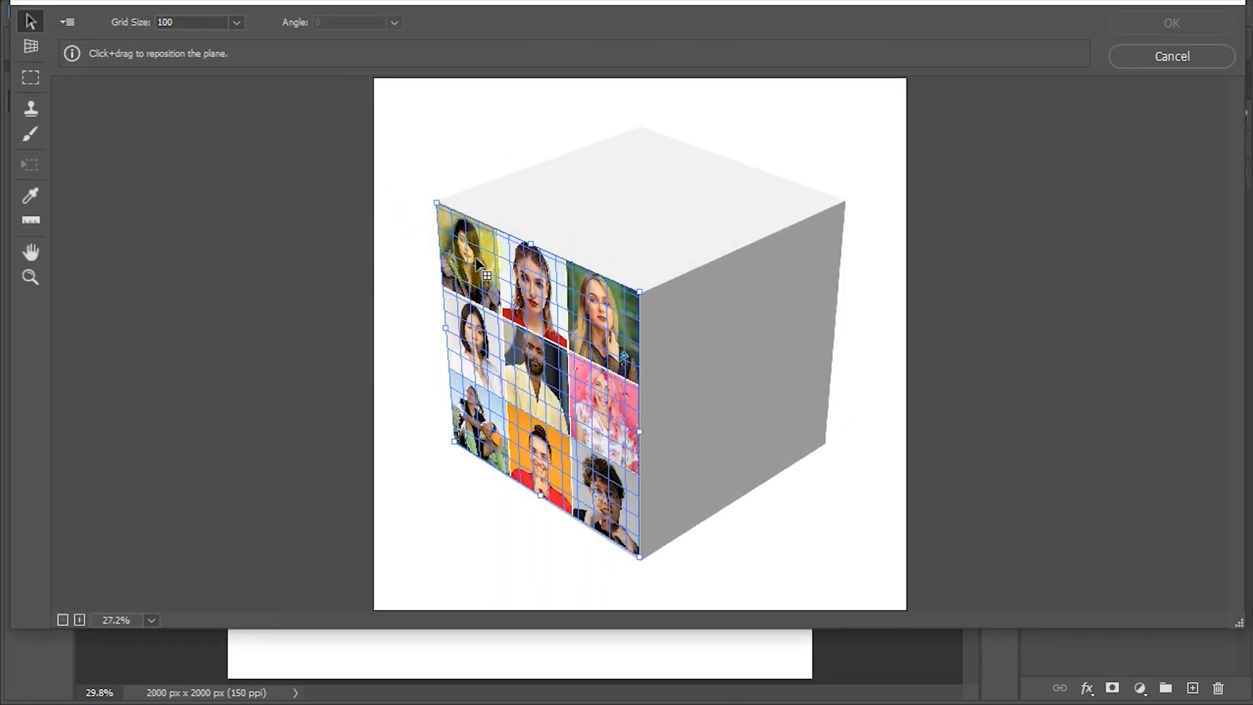
left_click(719, 435)
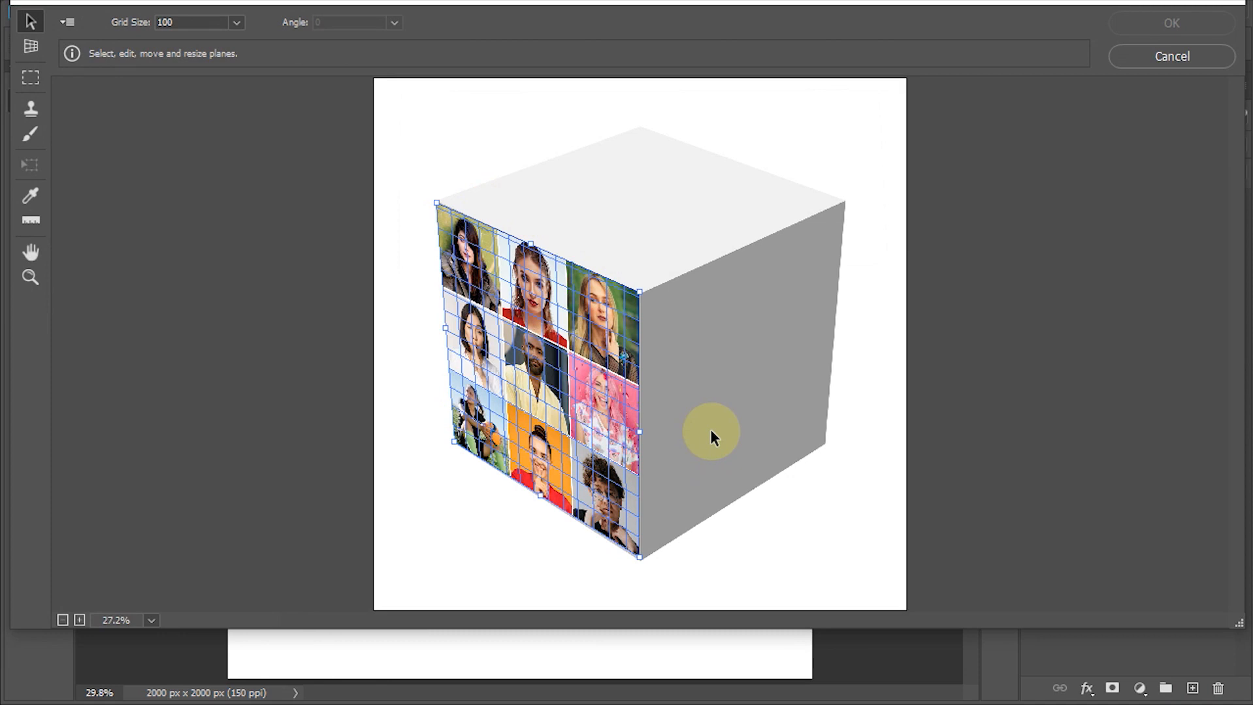
key("c")
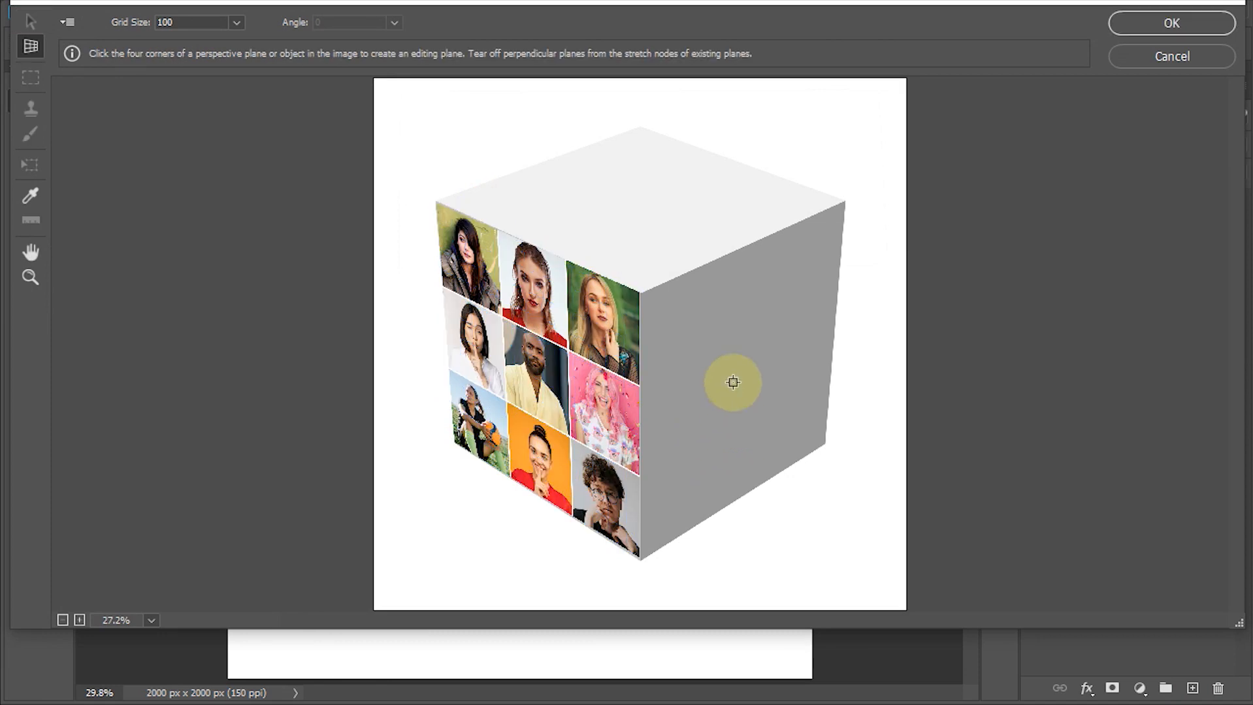
left_click(639, 294)
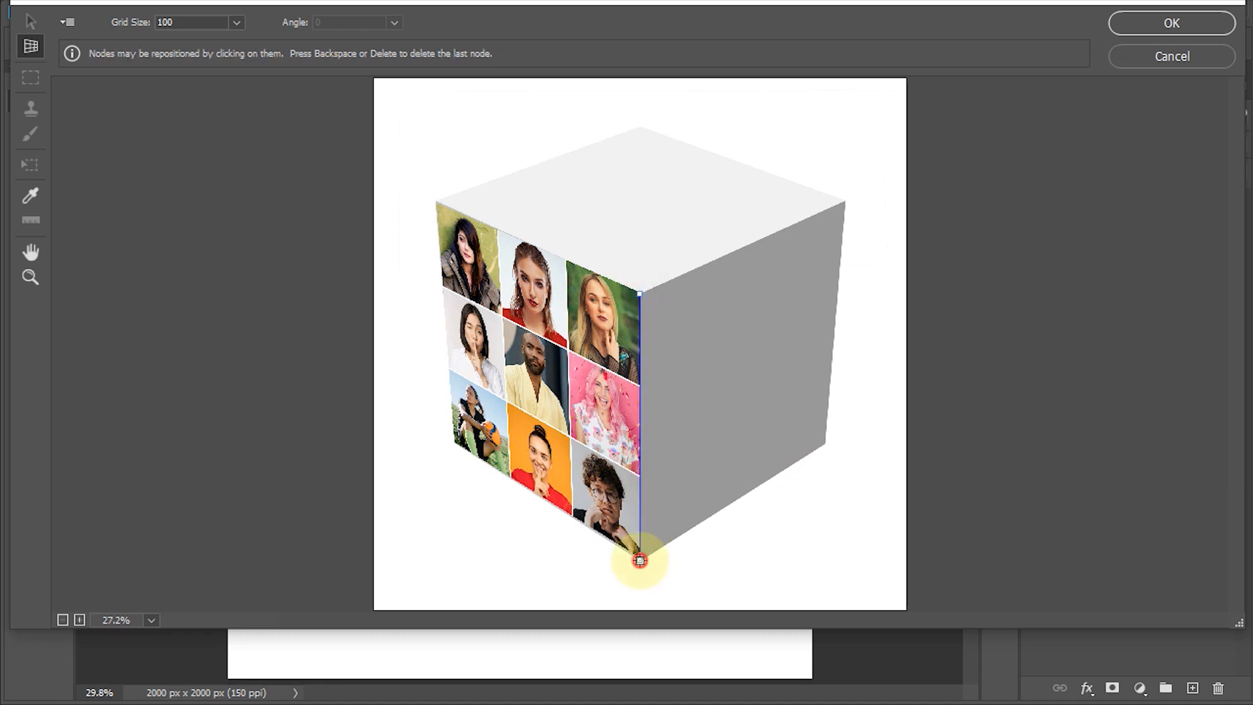
left_click(640, 560)
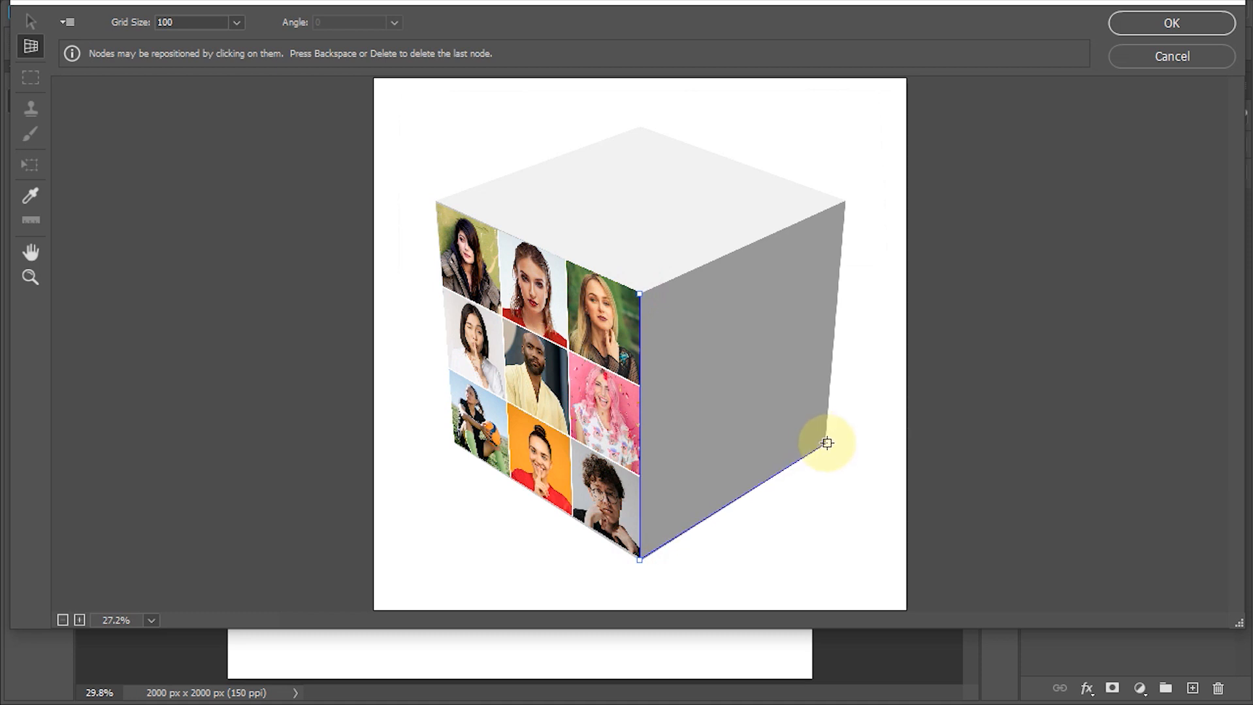
left_click(827, 444)
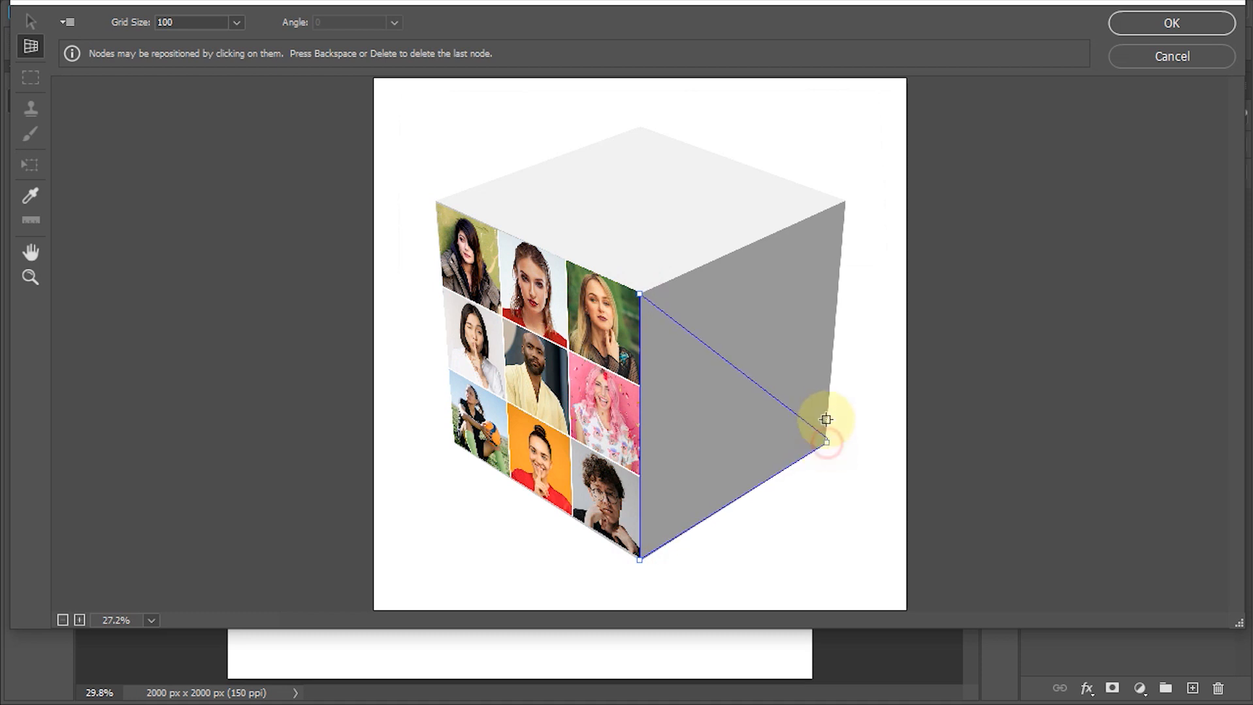
left_click(843, 201)
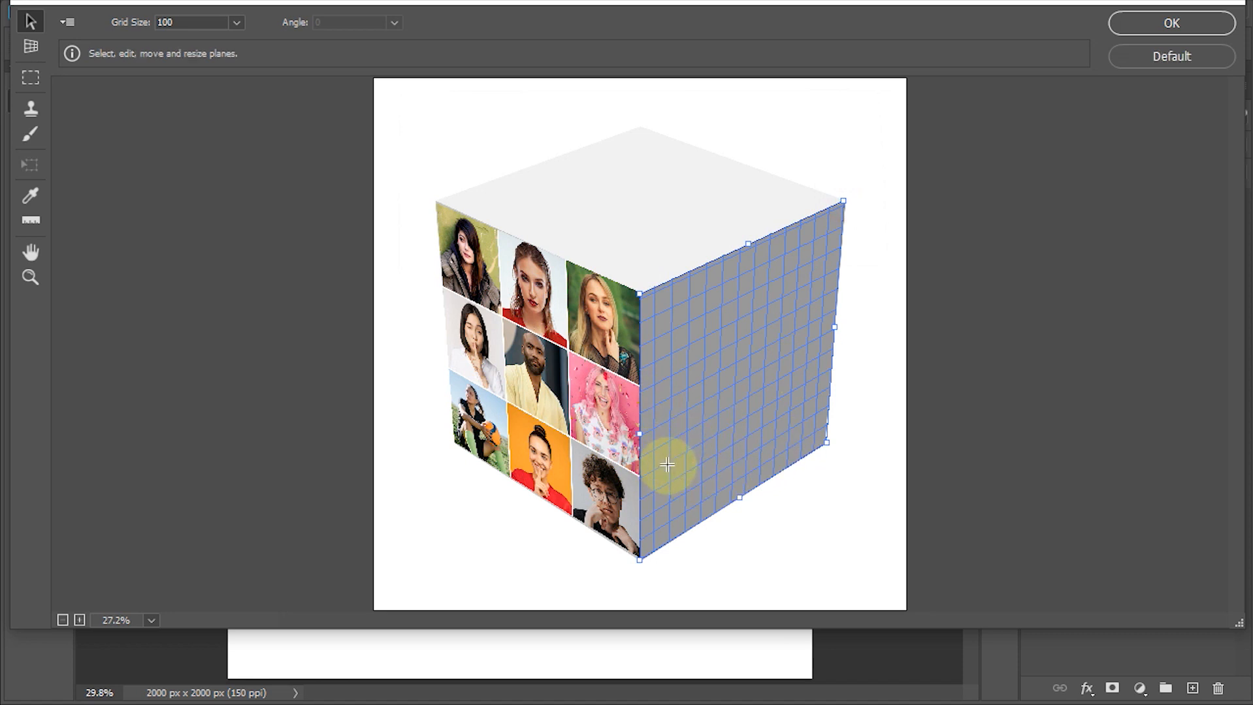
- Paste the contact sheet onto the right-face plane, transform it to cover the face edge to edge, and apply the filter
key("ctrl+v")
left_click_drag(419, 118, 698, 363)
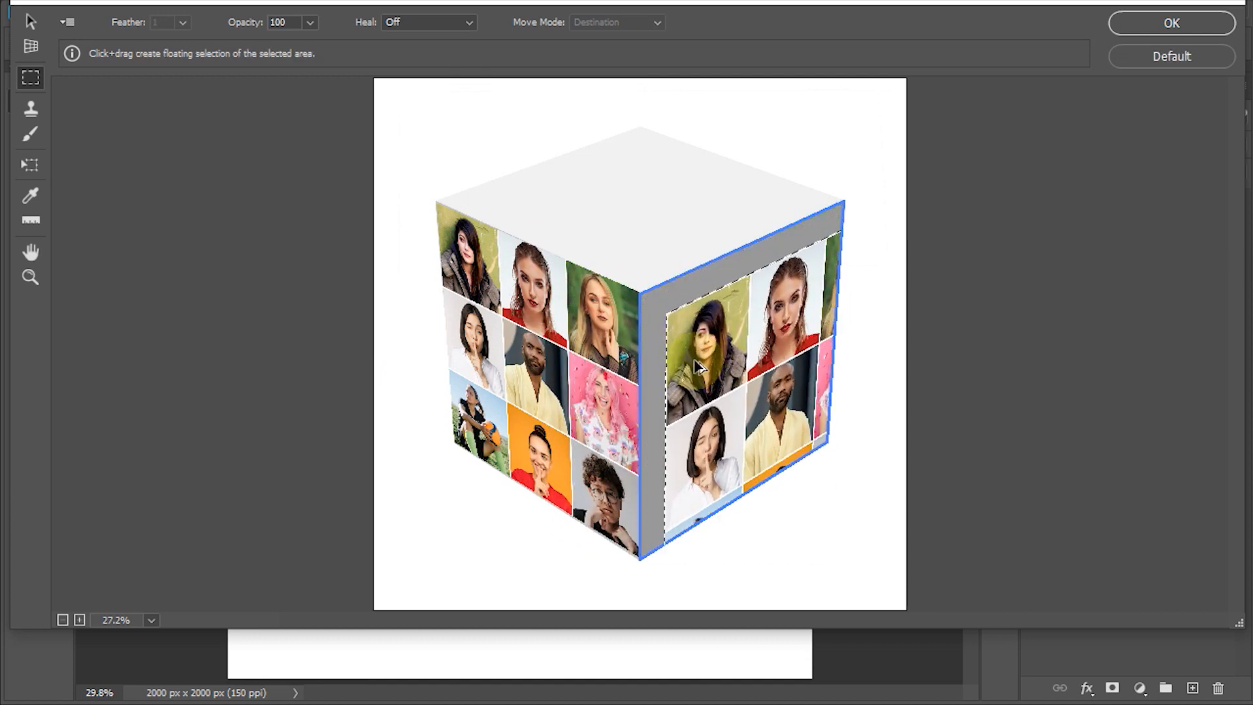
key("t")
left_click_drag(666, 315, 713, 336)
left_click_drag(762, 387, 688, 345)
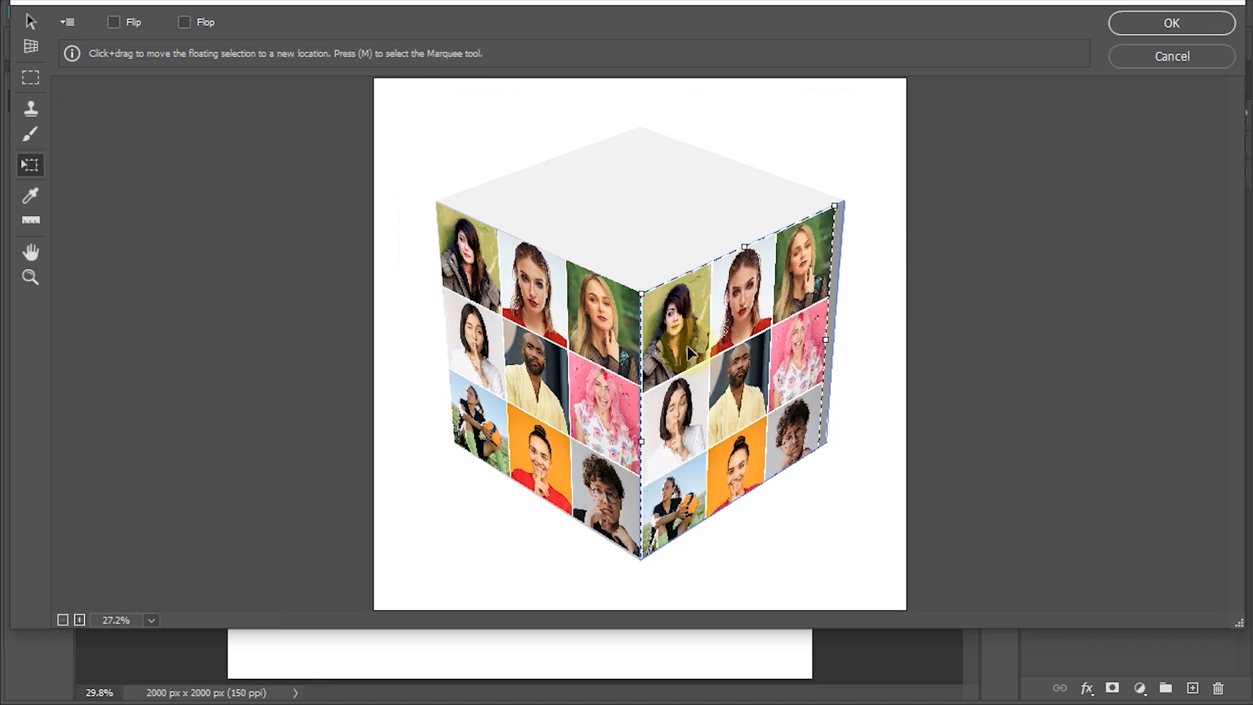
left_click_drag(828, 340, 841, 340)
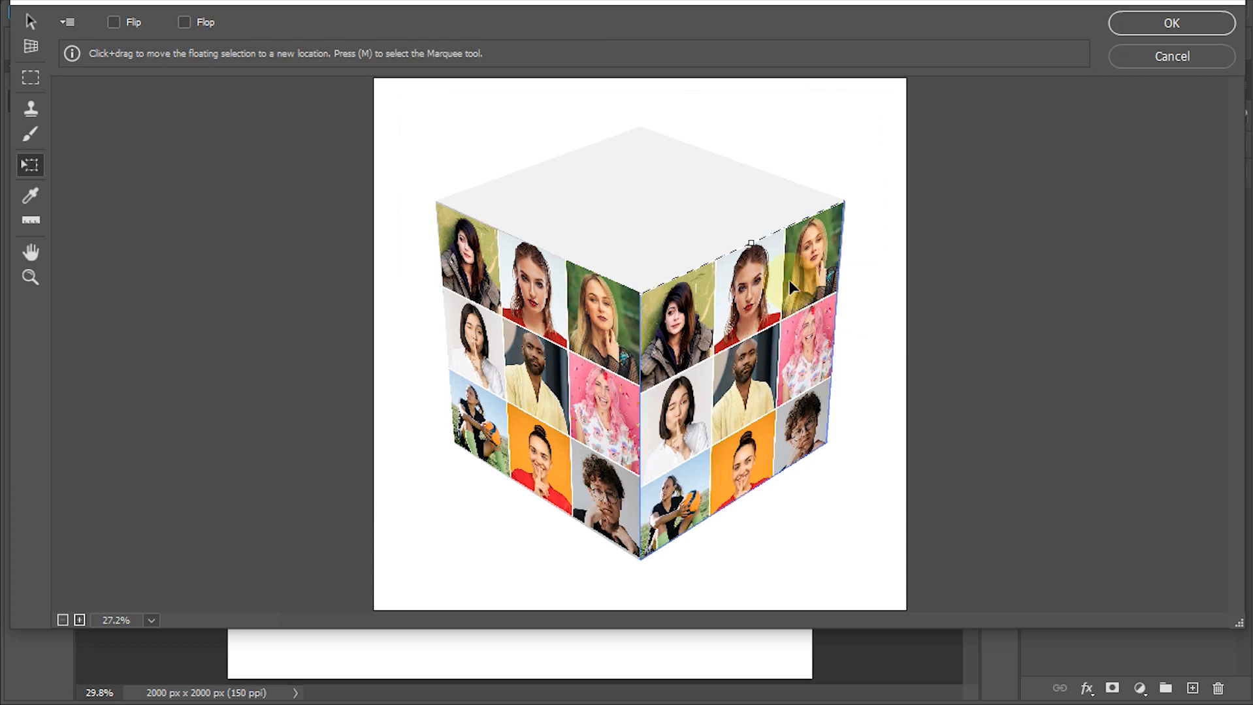
left_click(1143, 25)
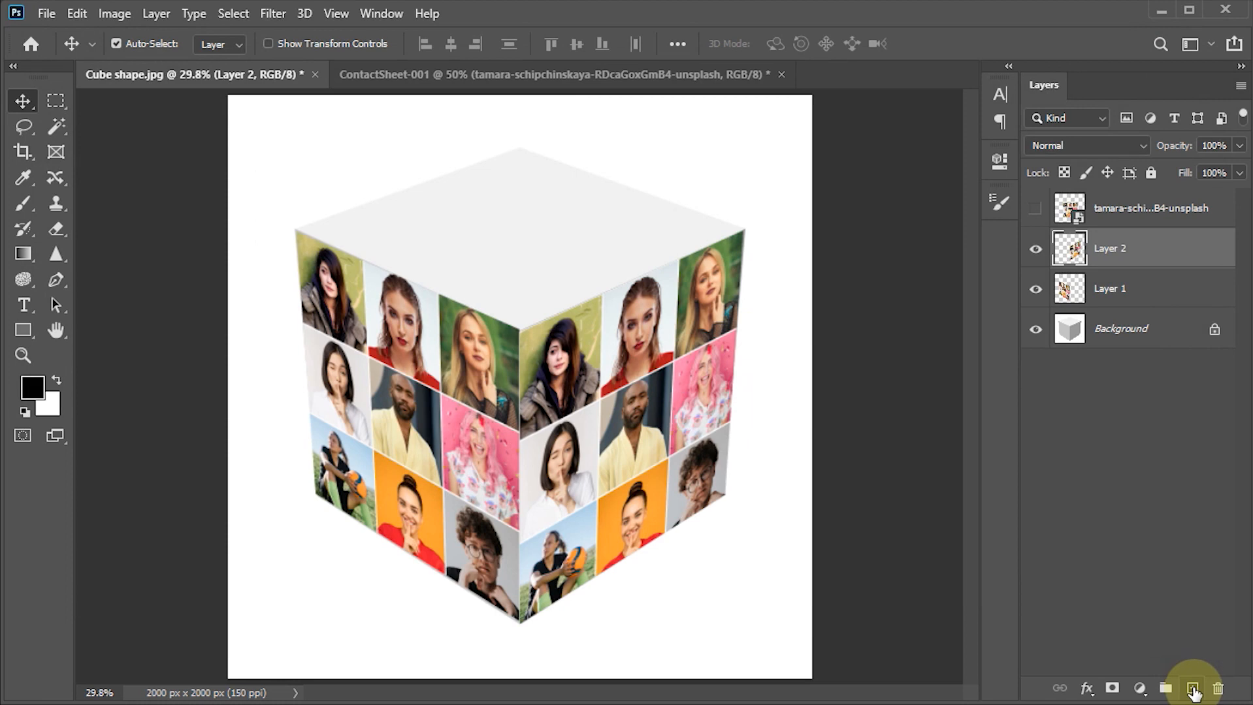
- Add an empty layer above Layer 2 and replace the old Vanishing Point plane with one on the four corners of the cube's top face
left_click(1192, 690)
left_click(273, 13)
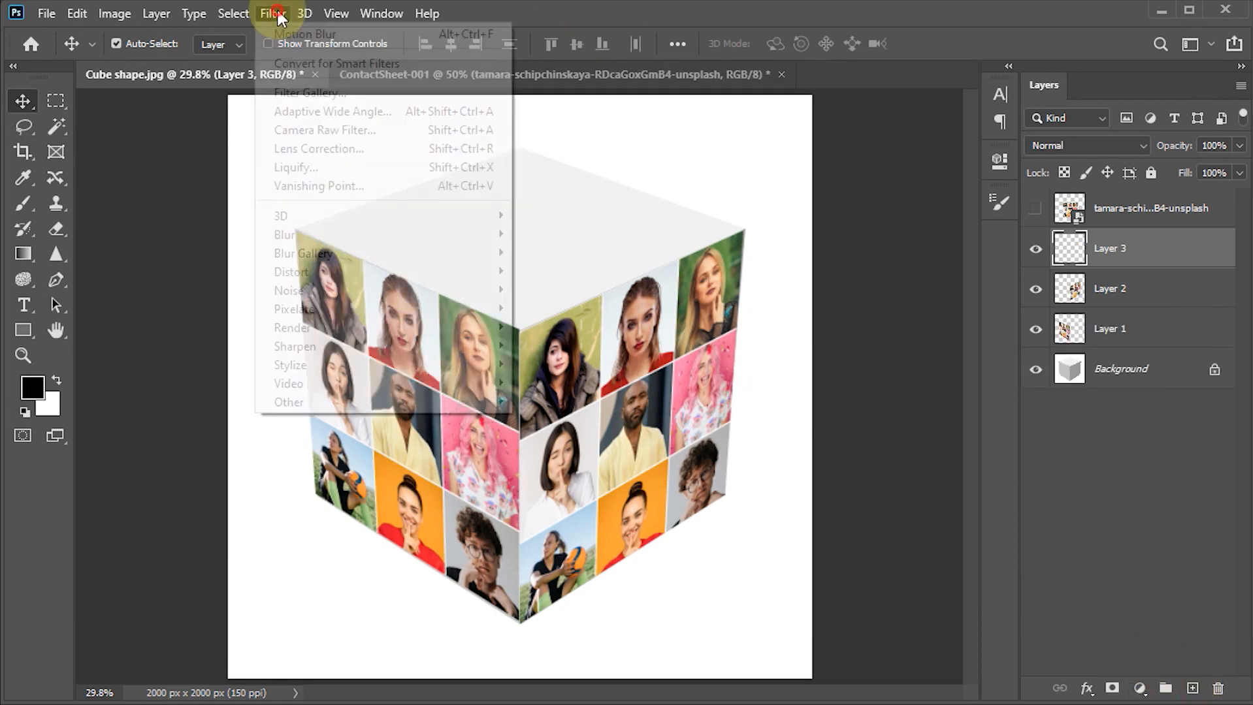
left_click(313, 187)
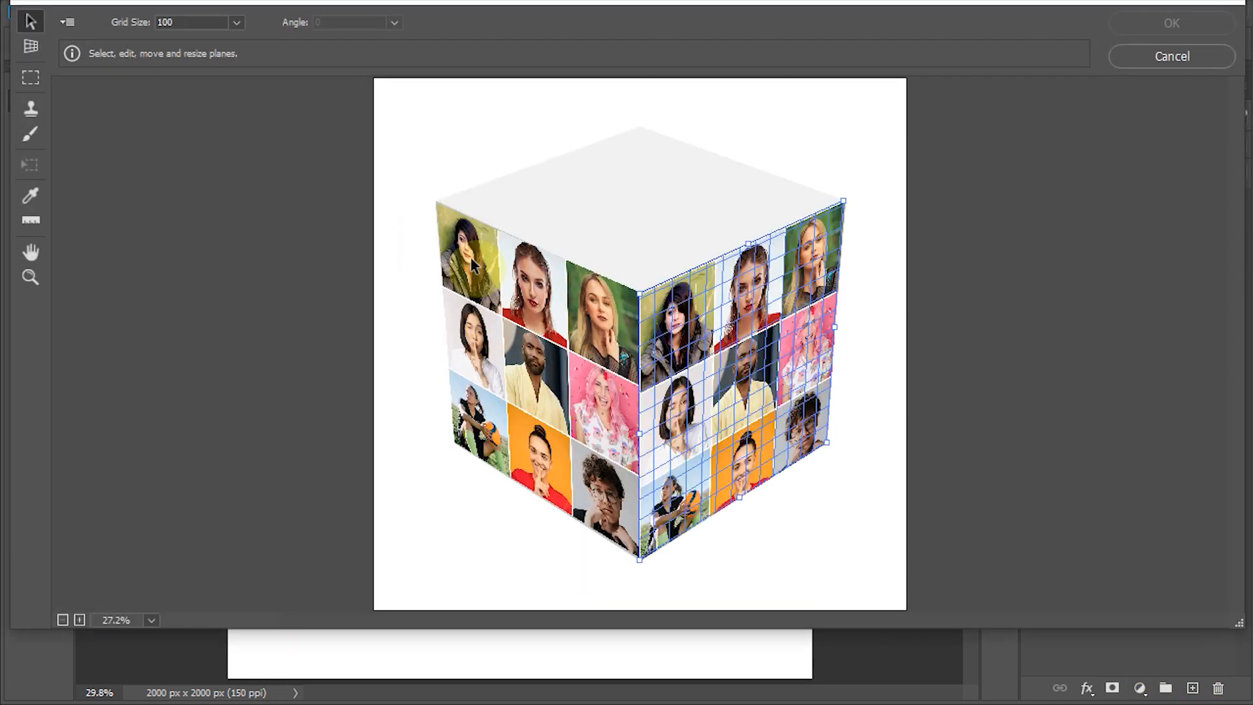
key("BackSpace")
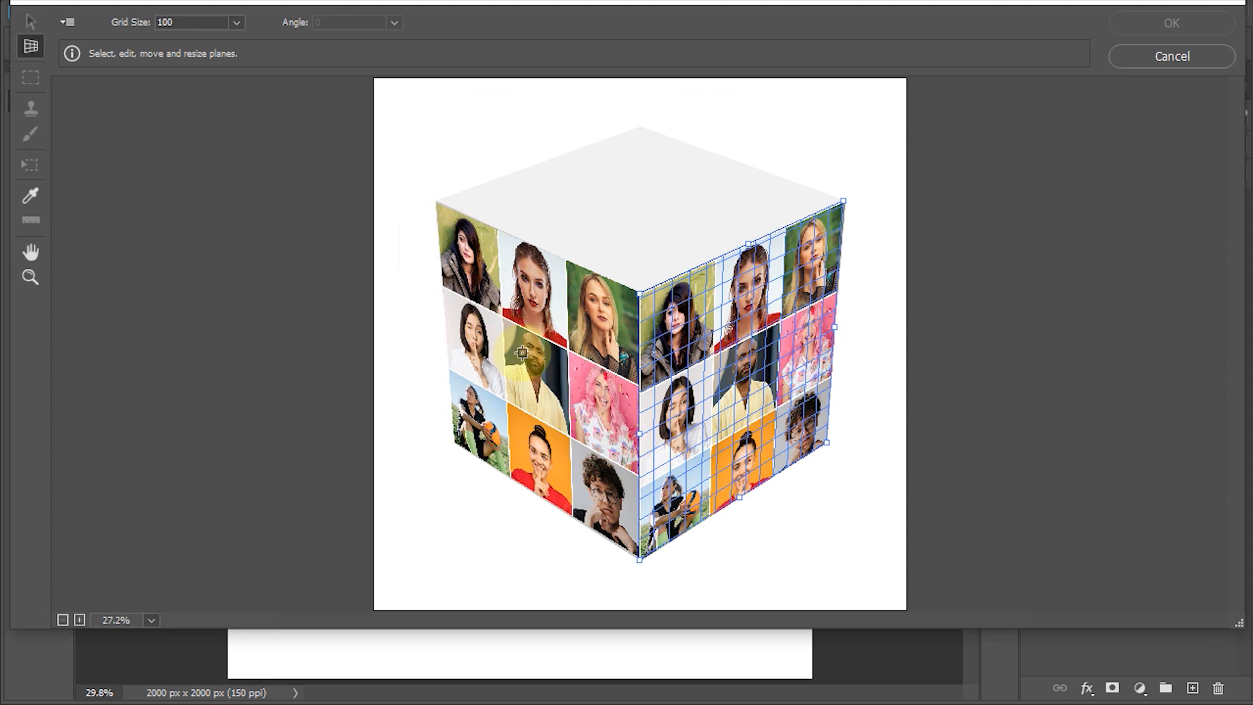
left_click(437, 201)
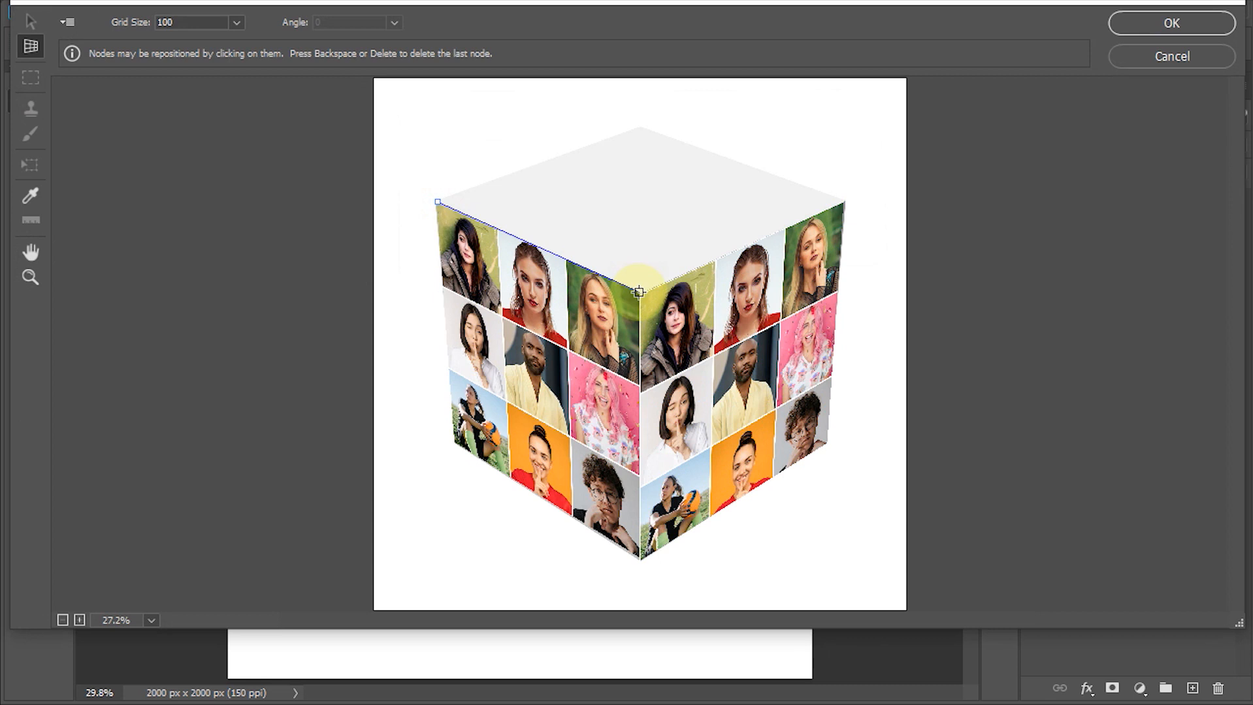
left_click(638, 291)
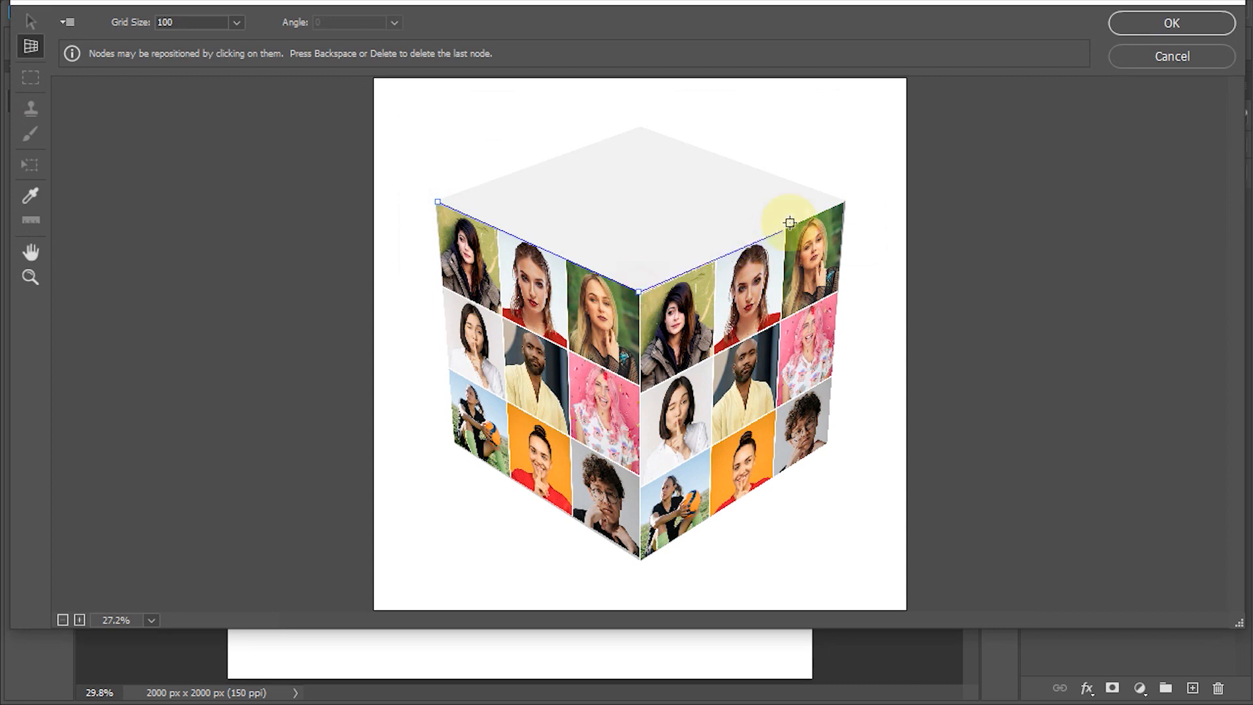
left_click(844, 202)
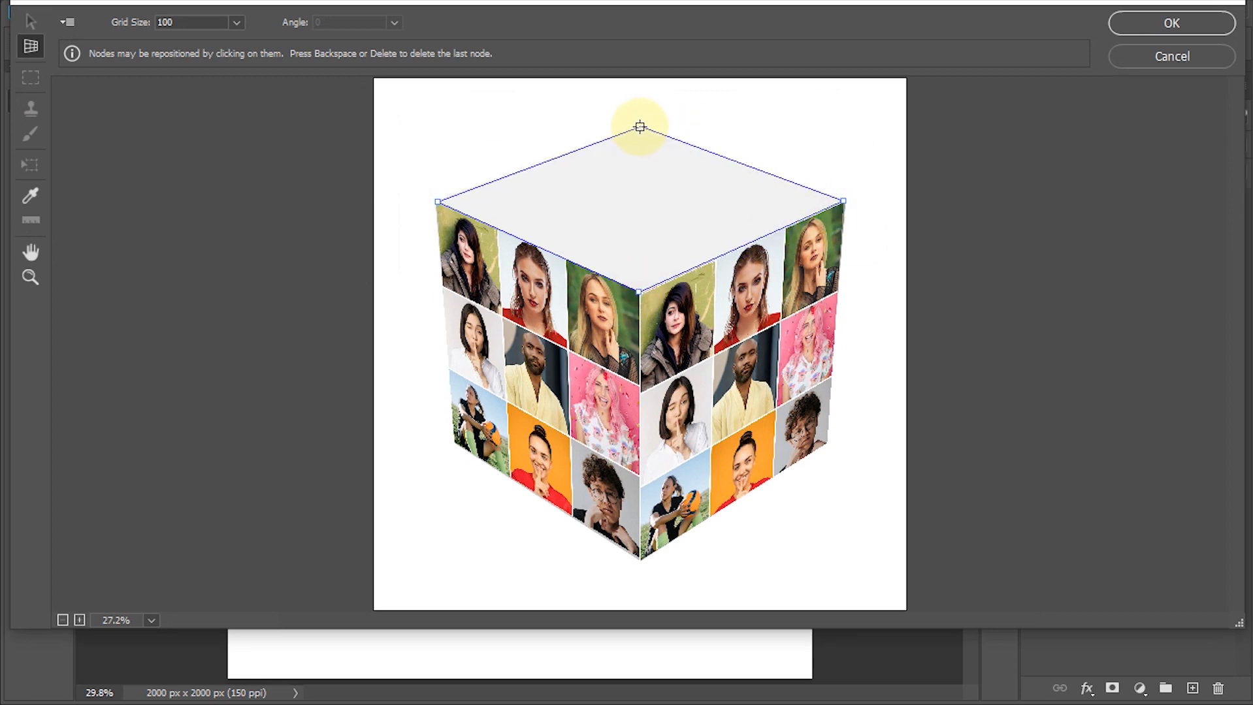
left_click(639, 125)
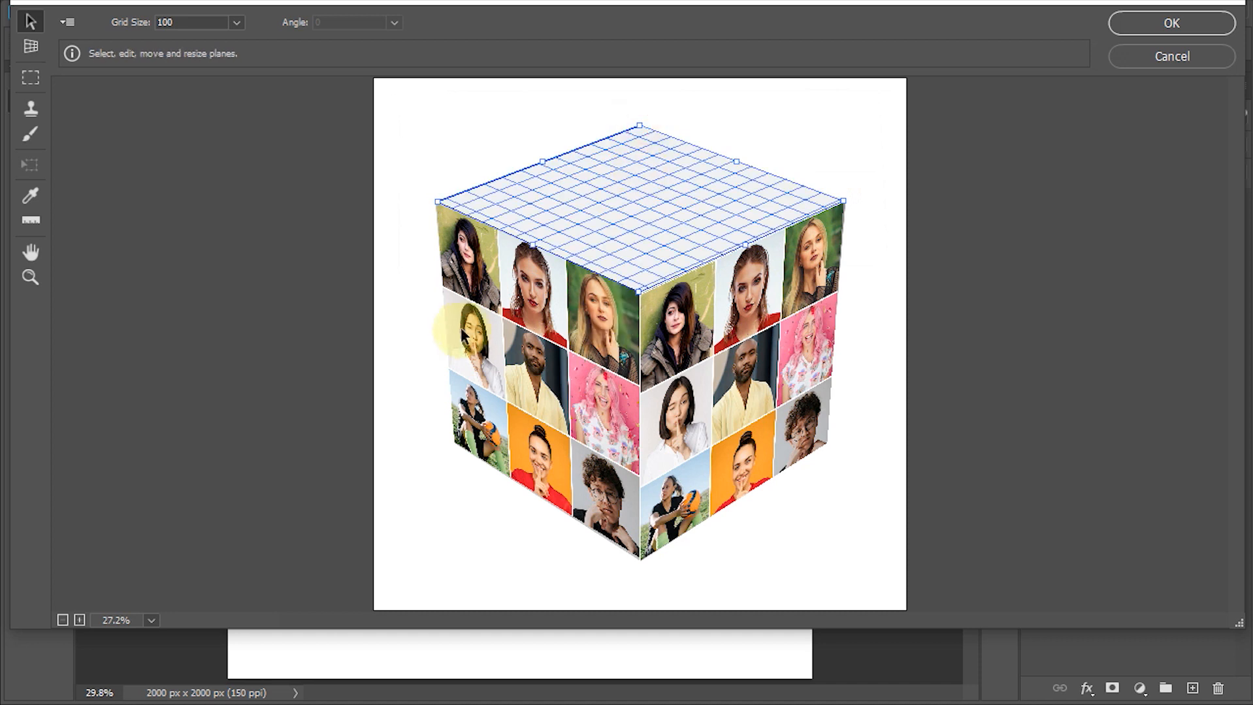
- Paste the contact sheet onto the top-face plane, transform it to cover the whole face, and apply the Vanishing Point filter
key("ctrl+v")
left_click_drag(444, 143, 557, 174)
key("t")
left_click(758, 209)
left_click_drag(758, 209, 686, 204)
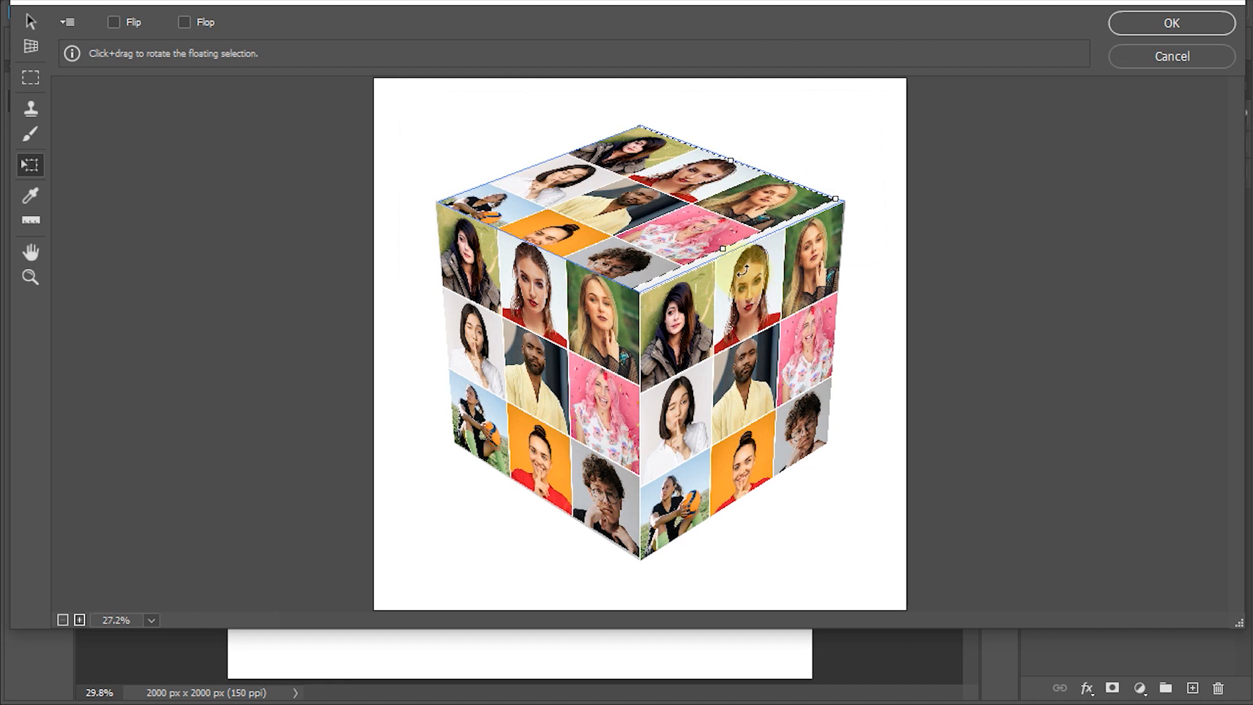
left_click_drag(839, 191, 849, 199)
left_click_drag(736, 163, 733, 154)
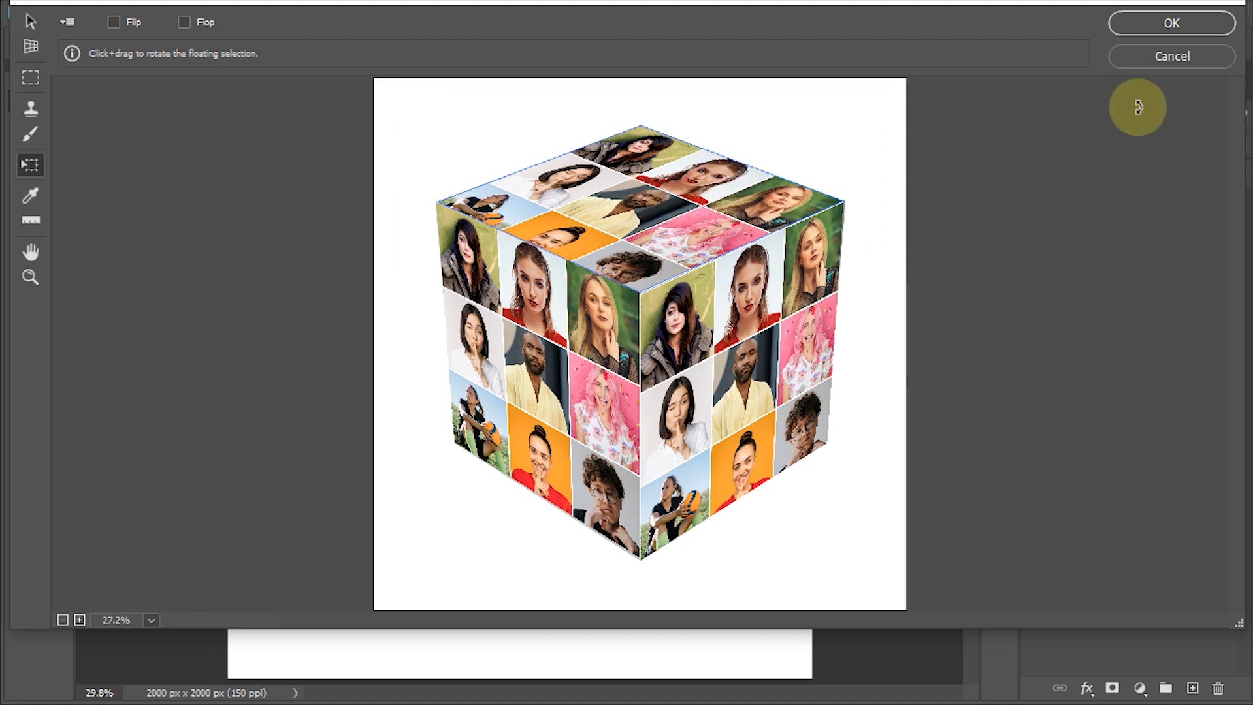
left_click(1163, 22)
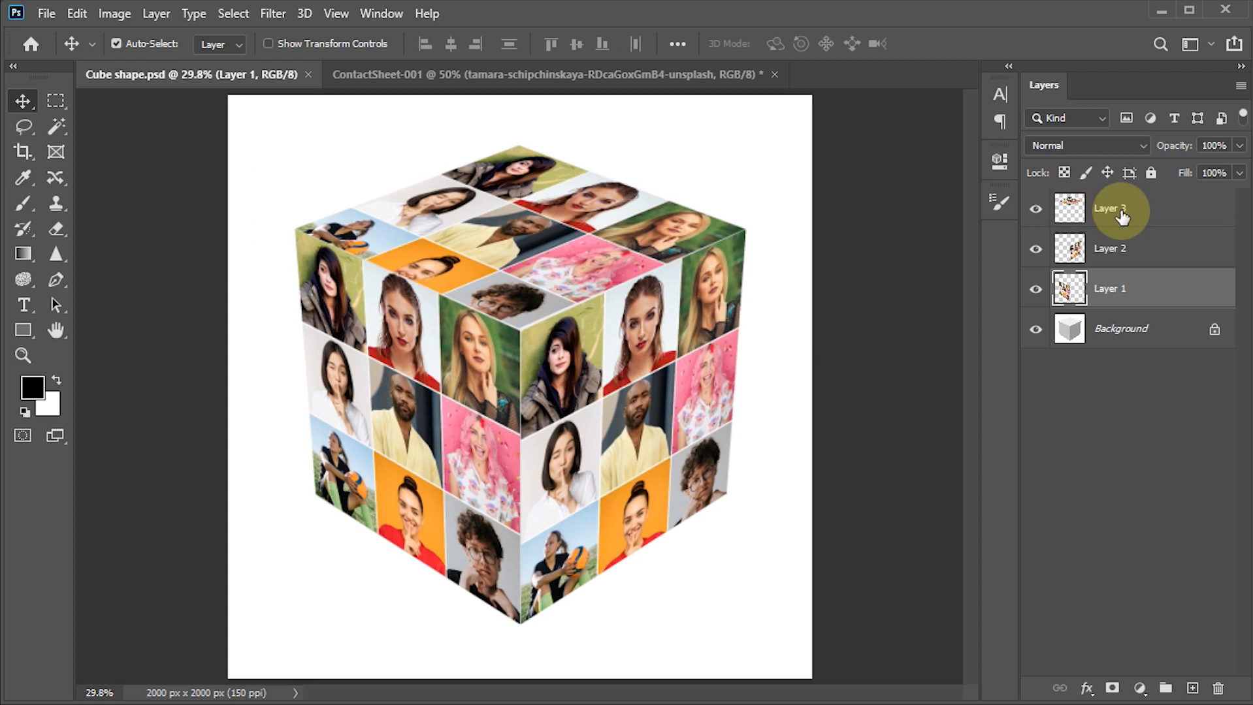
- Add a Levels adjustment clipped to Layer 3 and set its white output level to 210
left_click(1102, 218)
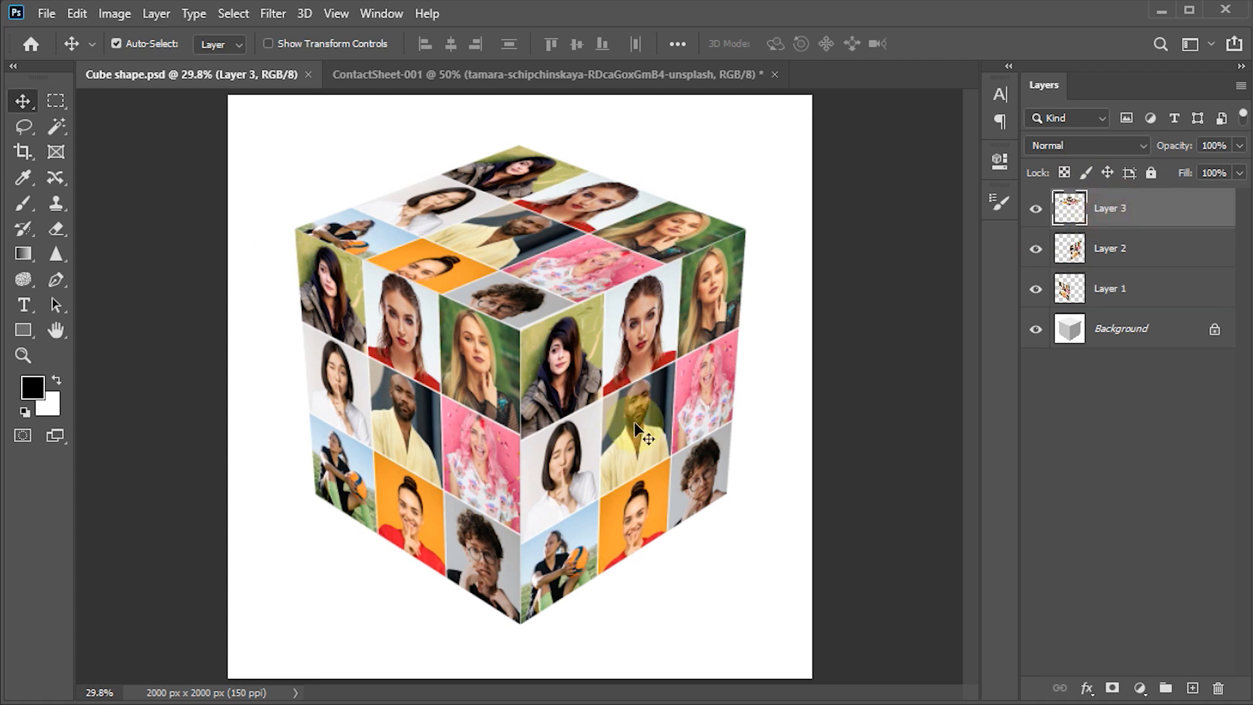
left_click(1139, 689)
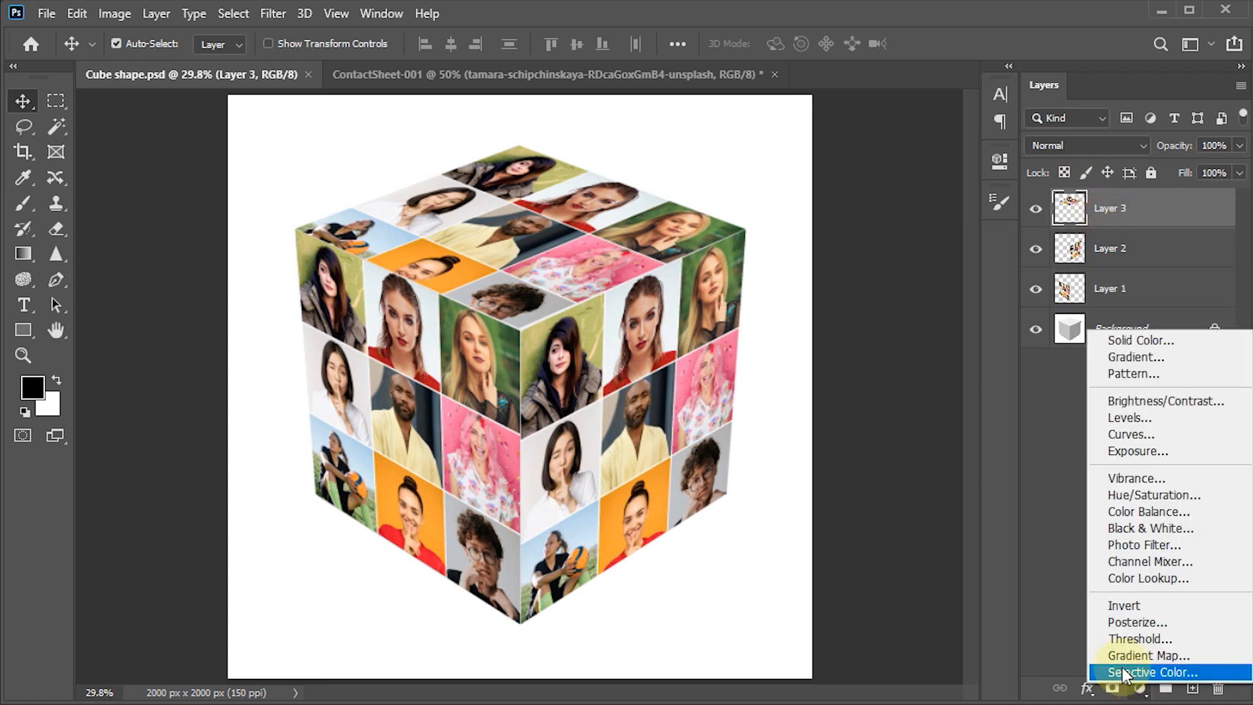
left_click(1132, 421)
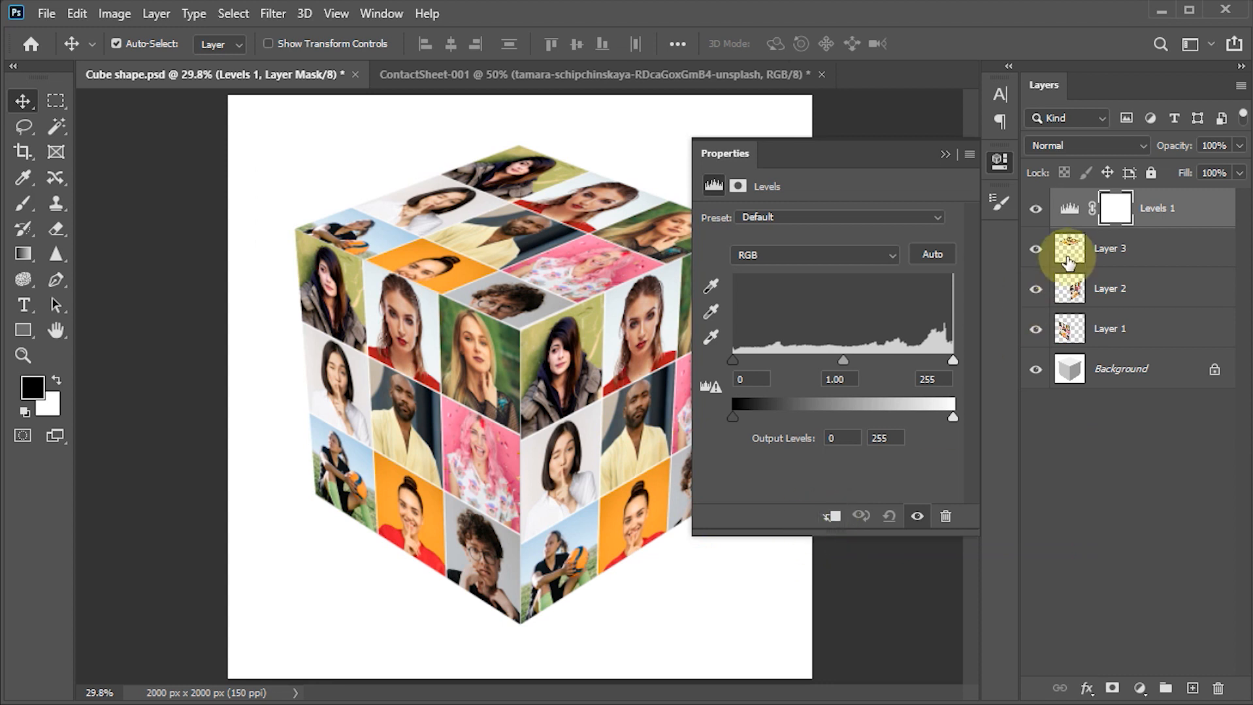
left_click(832, 516)
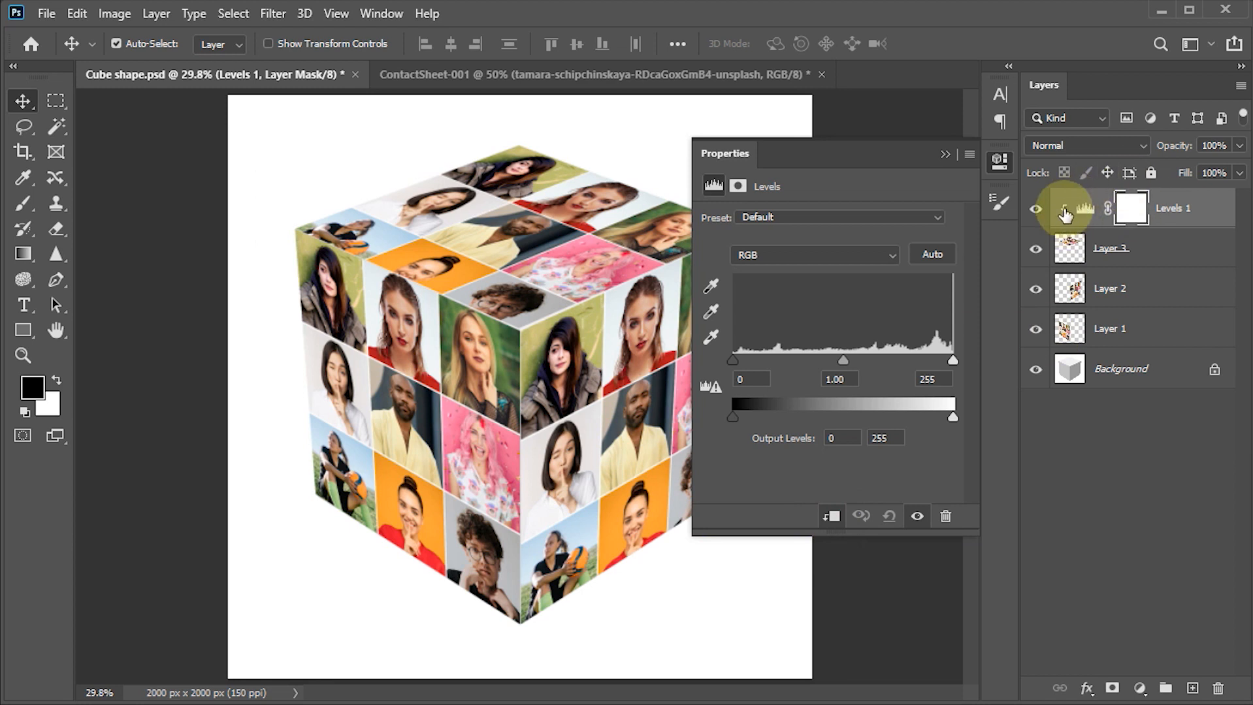
left_click(892, 439)
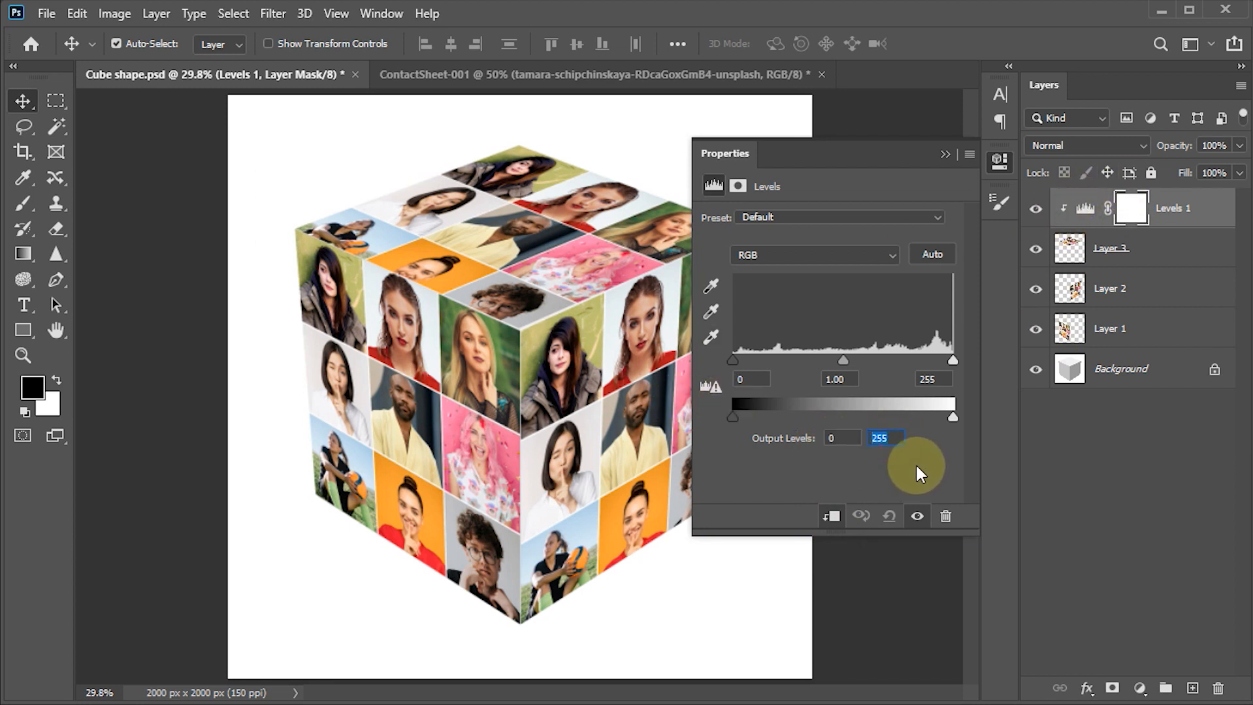
type("220")
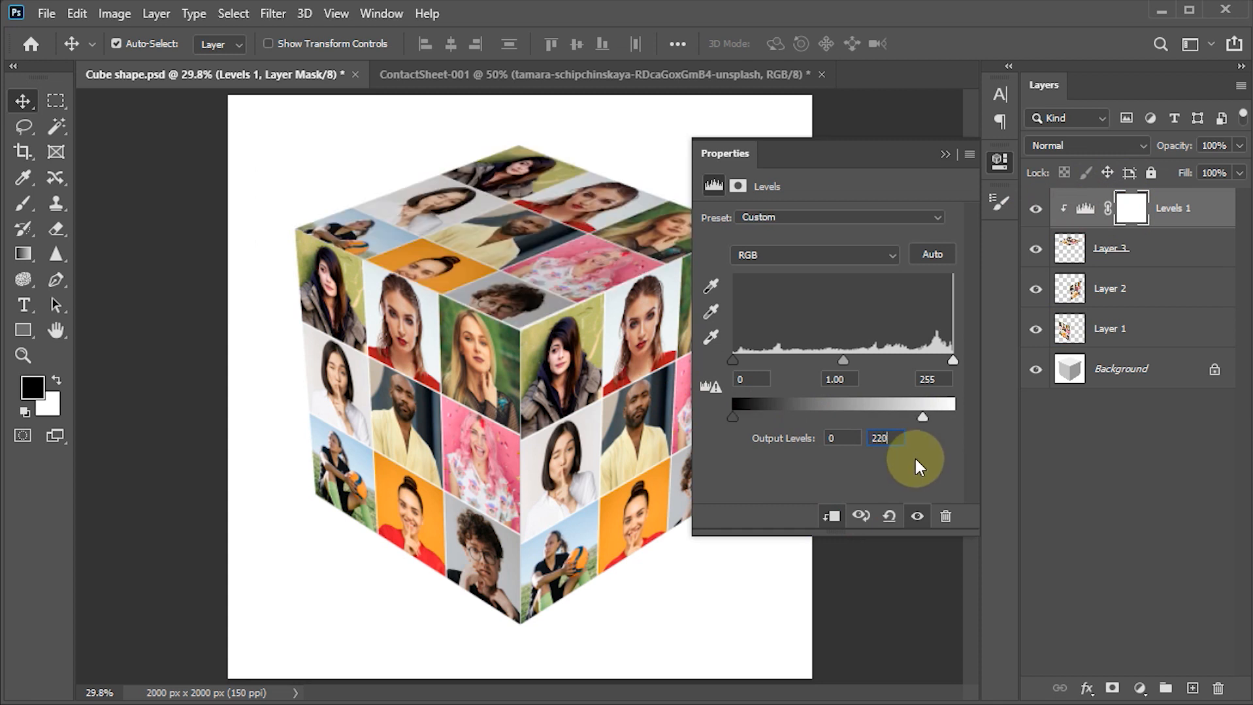
left_click(881, 438)
key("BackSpace")
type("1")
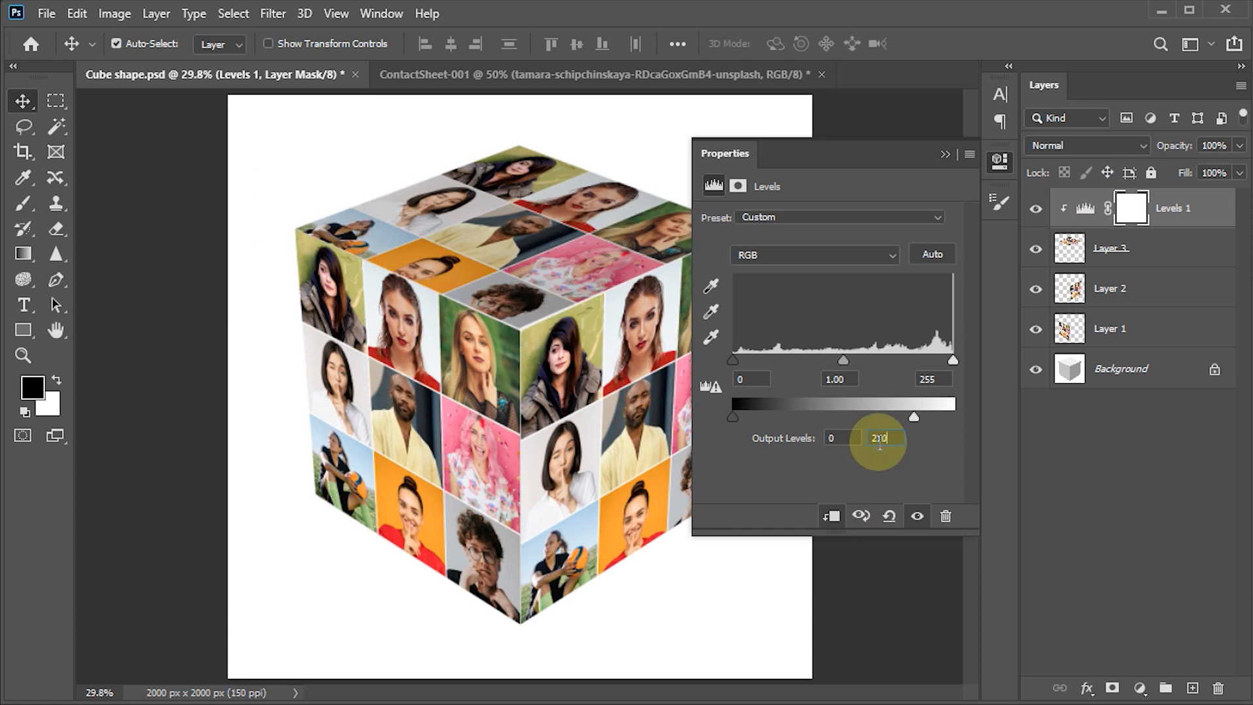
left_click(949, 154)
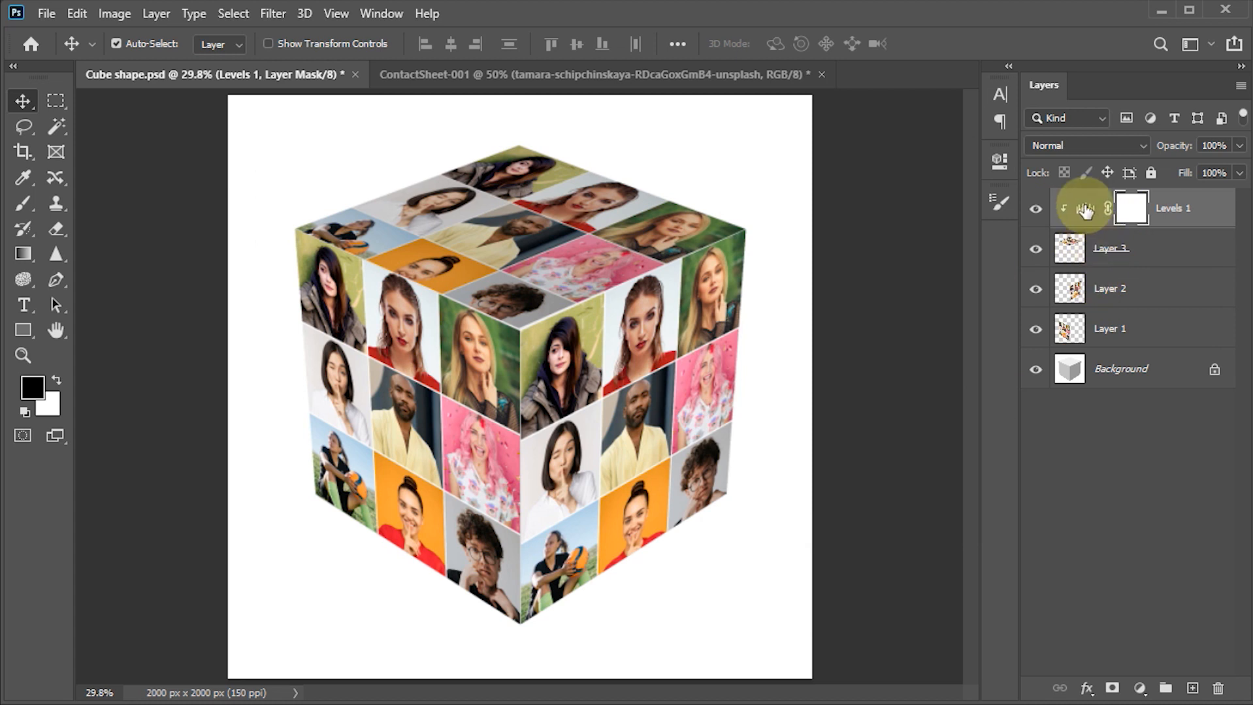
- Duplicate the Levels adjustment directly above Layer 2, clipped to that layer, and set the copy's white output level to 120
left_click_drag(1084, 208, 1092, 269)
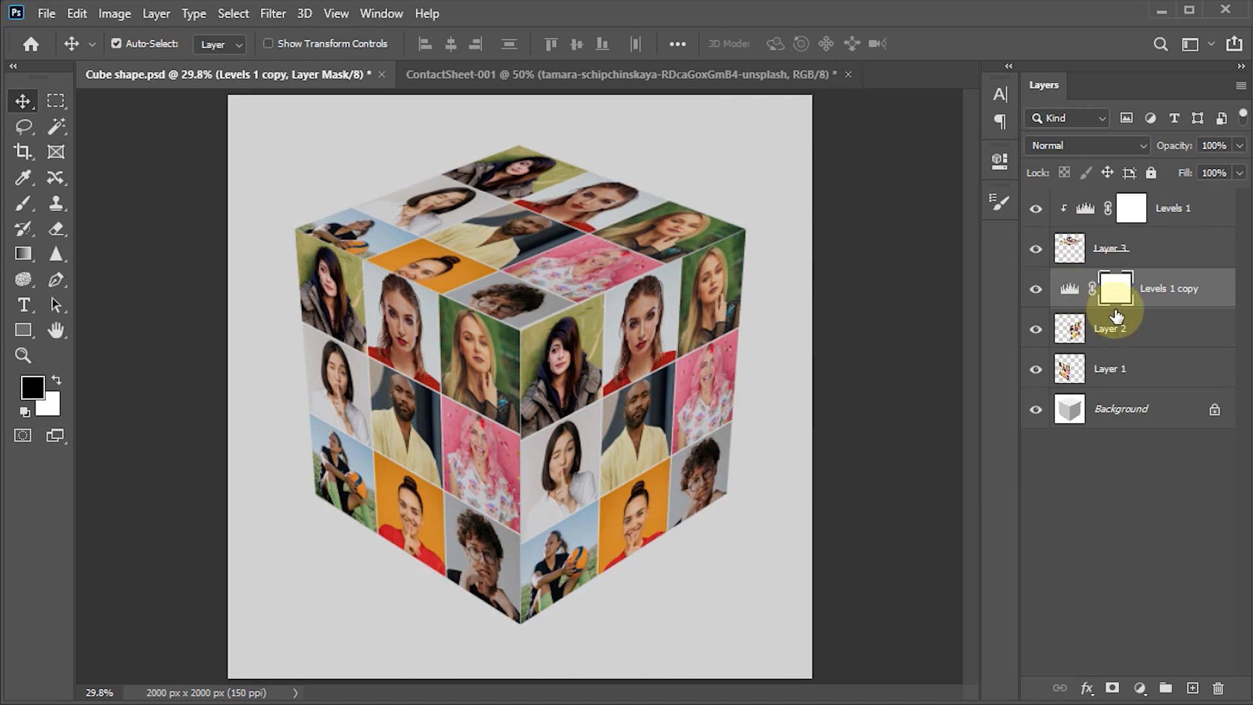
left_click(1075, 291)
double_click(1074, 291)
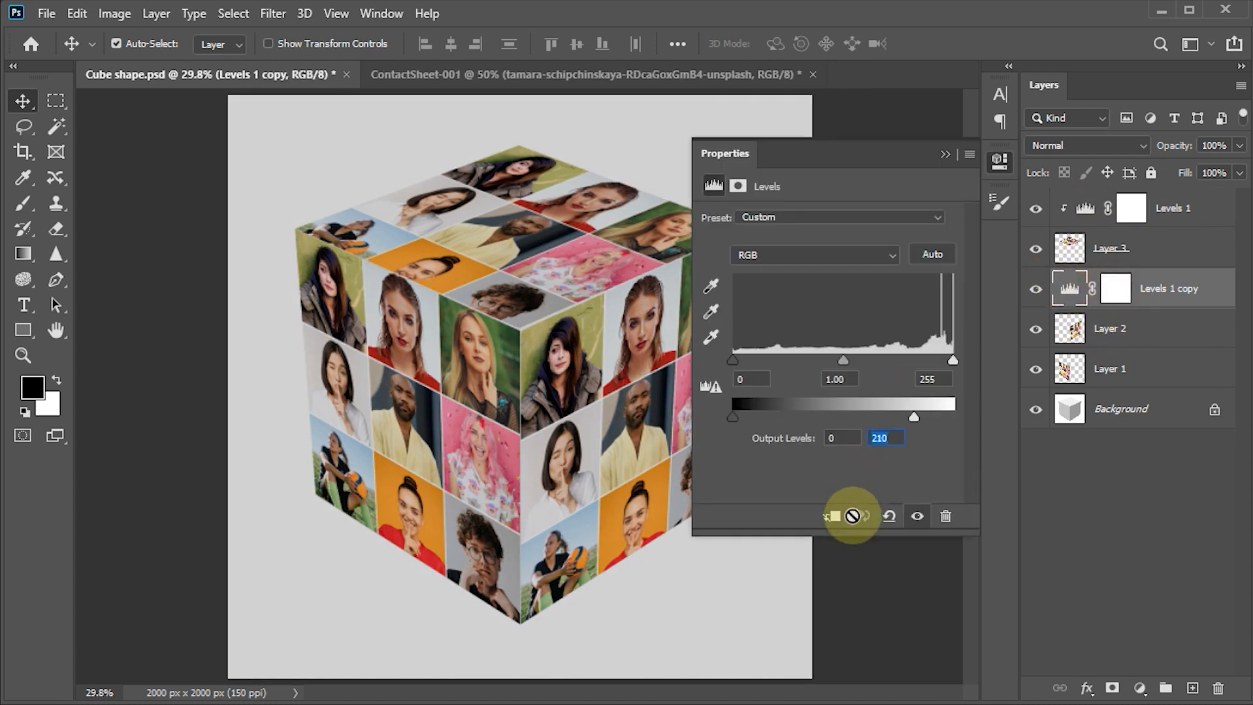
left_click(833, 517)
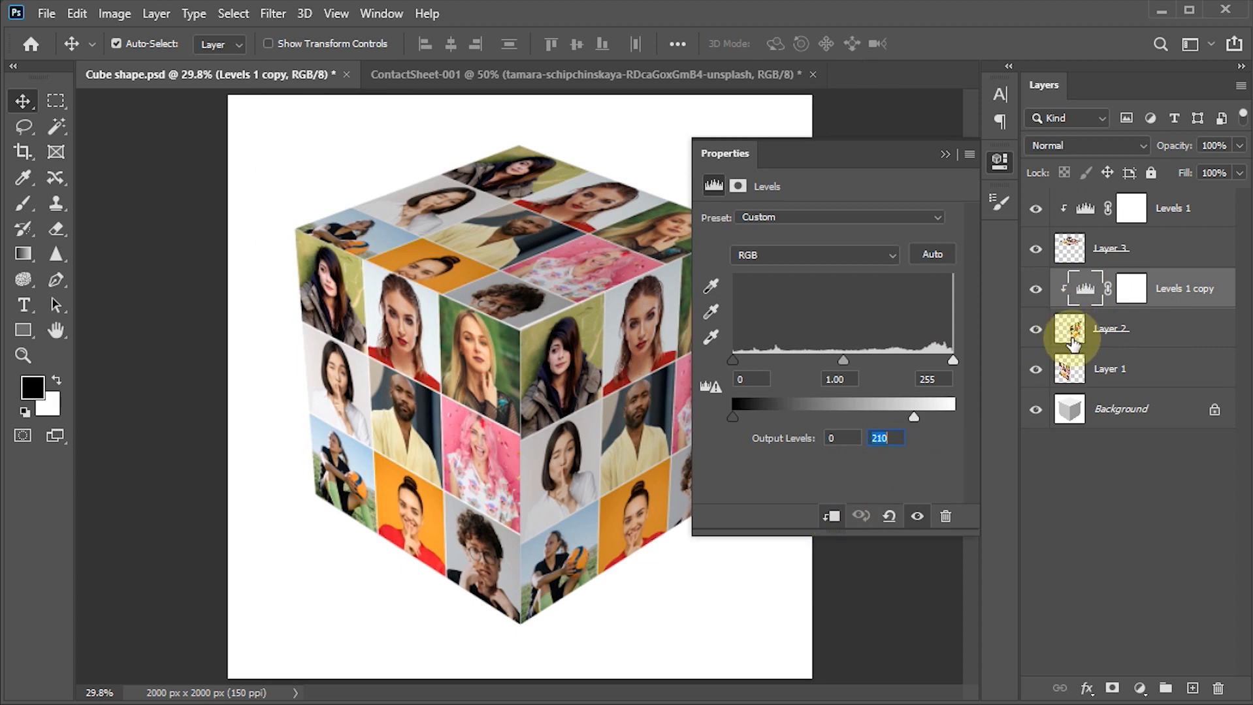
left_click(925, 380)
left_click(896, 441)
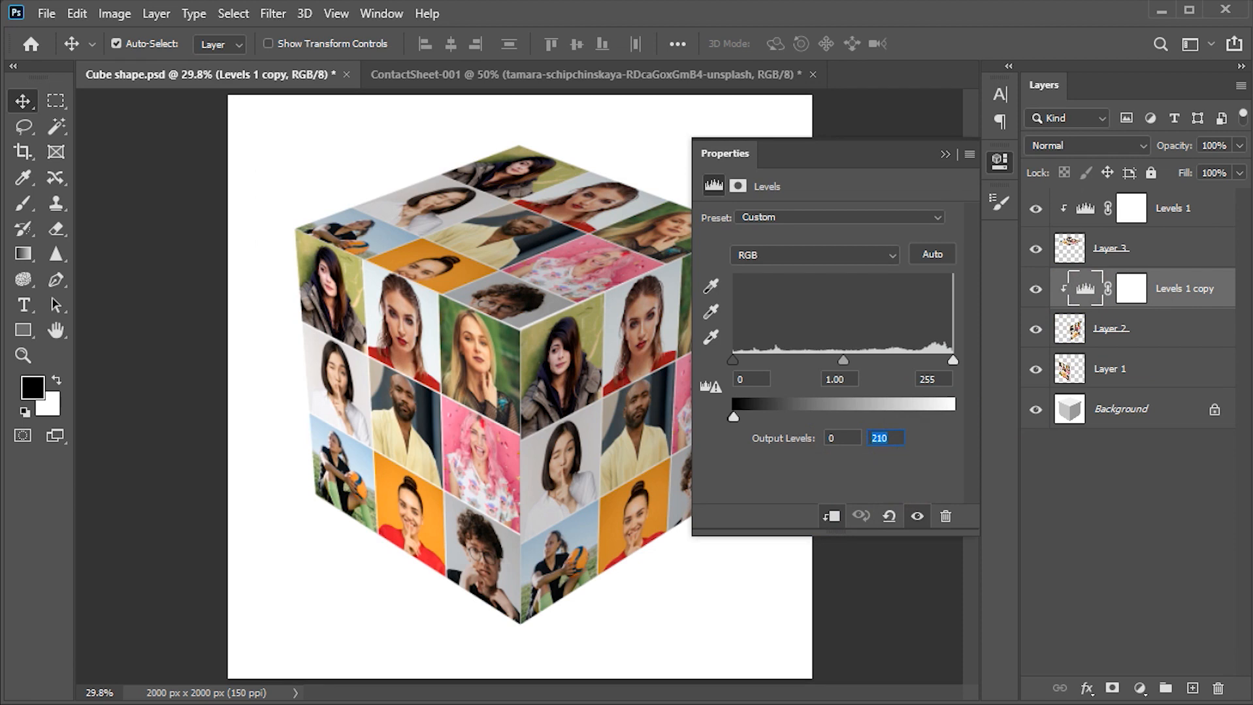
type("120")
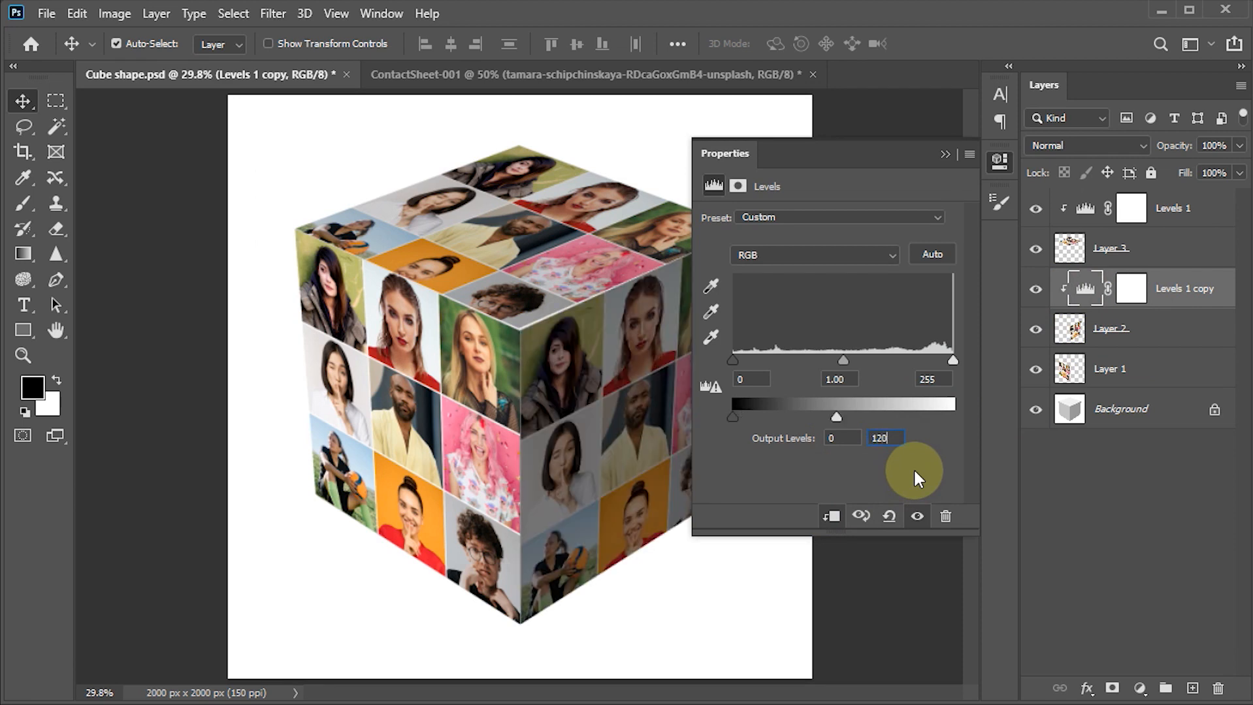
left_click(945, 154)
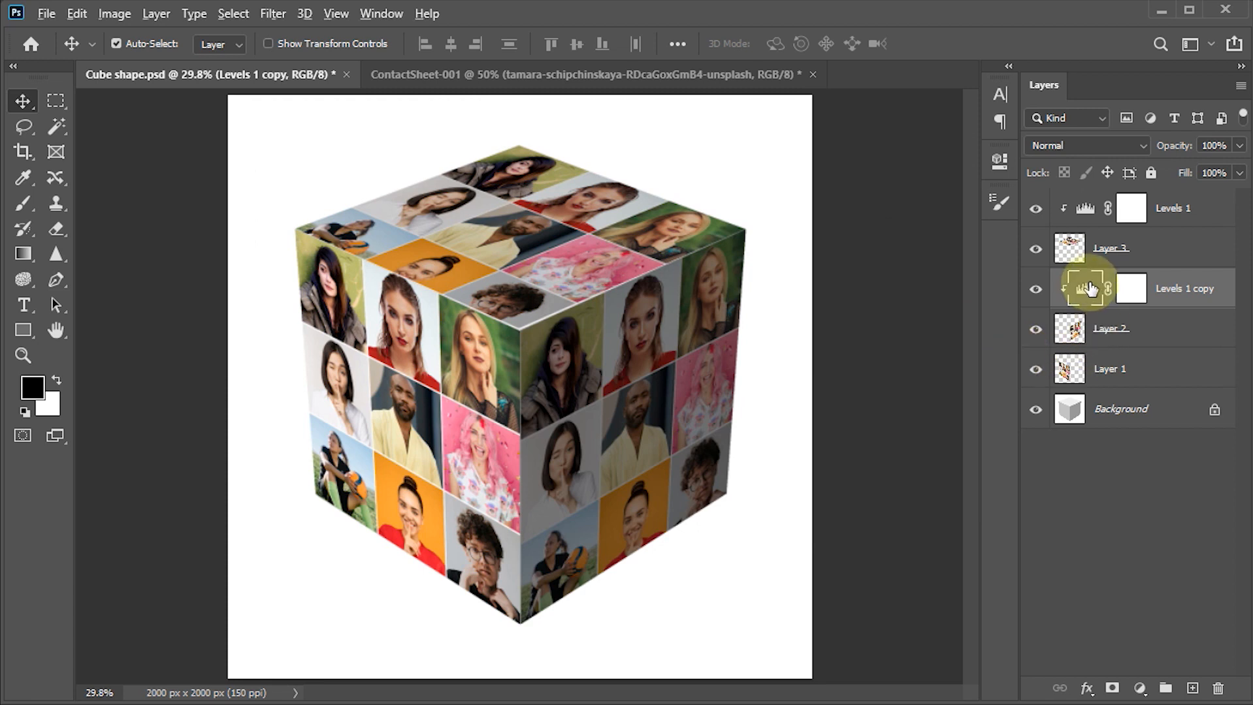
- Duplicate the Layer 2 Levels adjustment directly above Layer 1, clipped to that layer, and set the copy's white output level to 75
left_click_drag(1086, 290, 1091, 350)
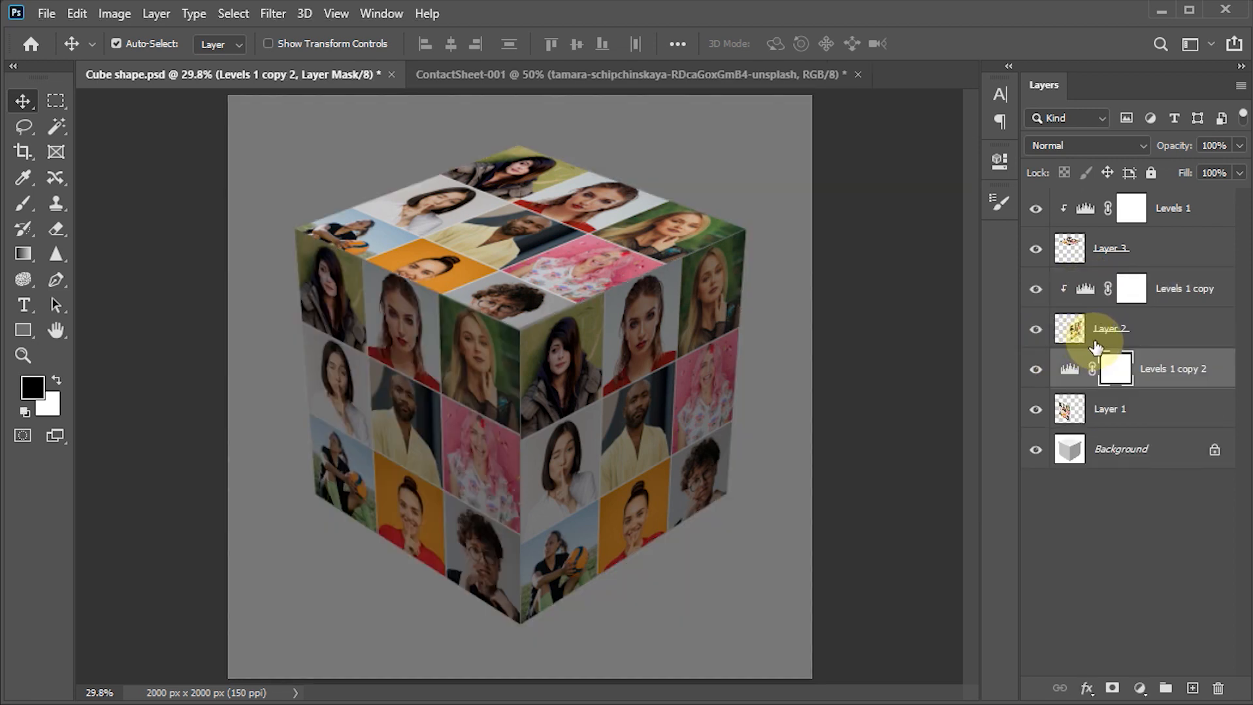
left_click(1069, 376)
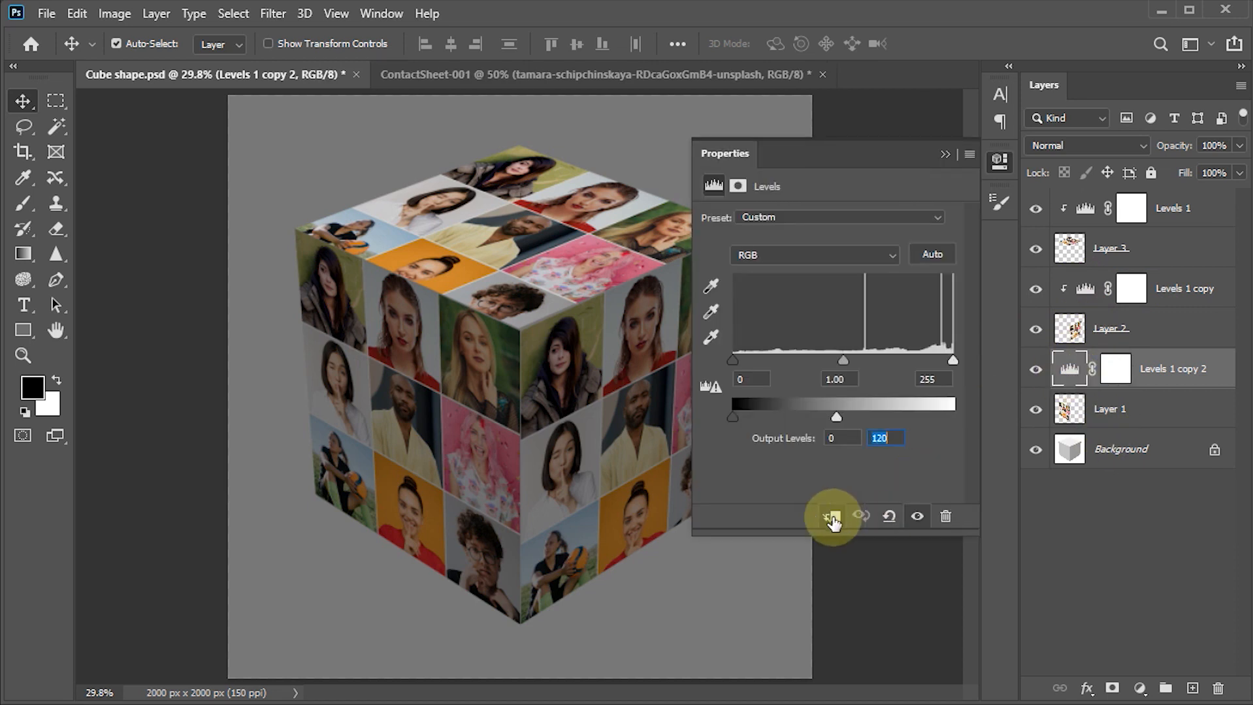
left_click(832, 518)
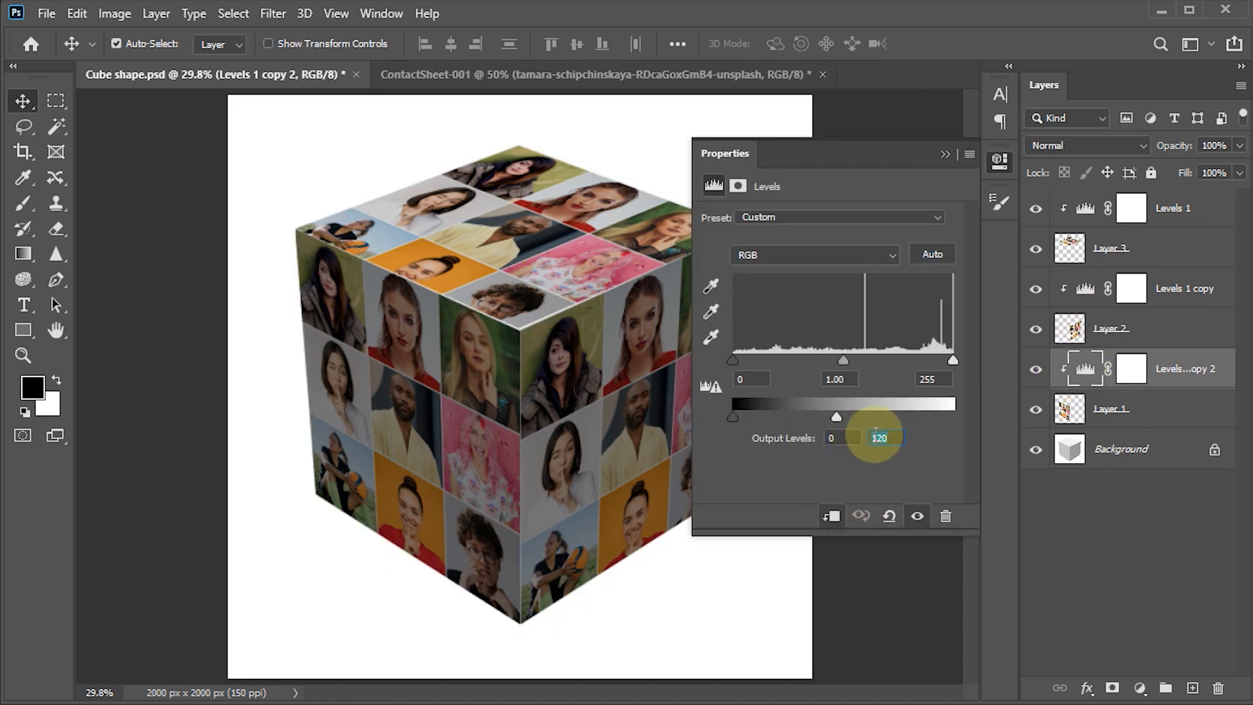
left_click_drag(892, 439, 839, 449)
type("75")
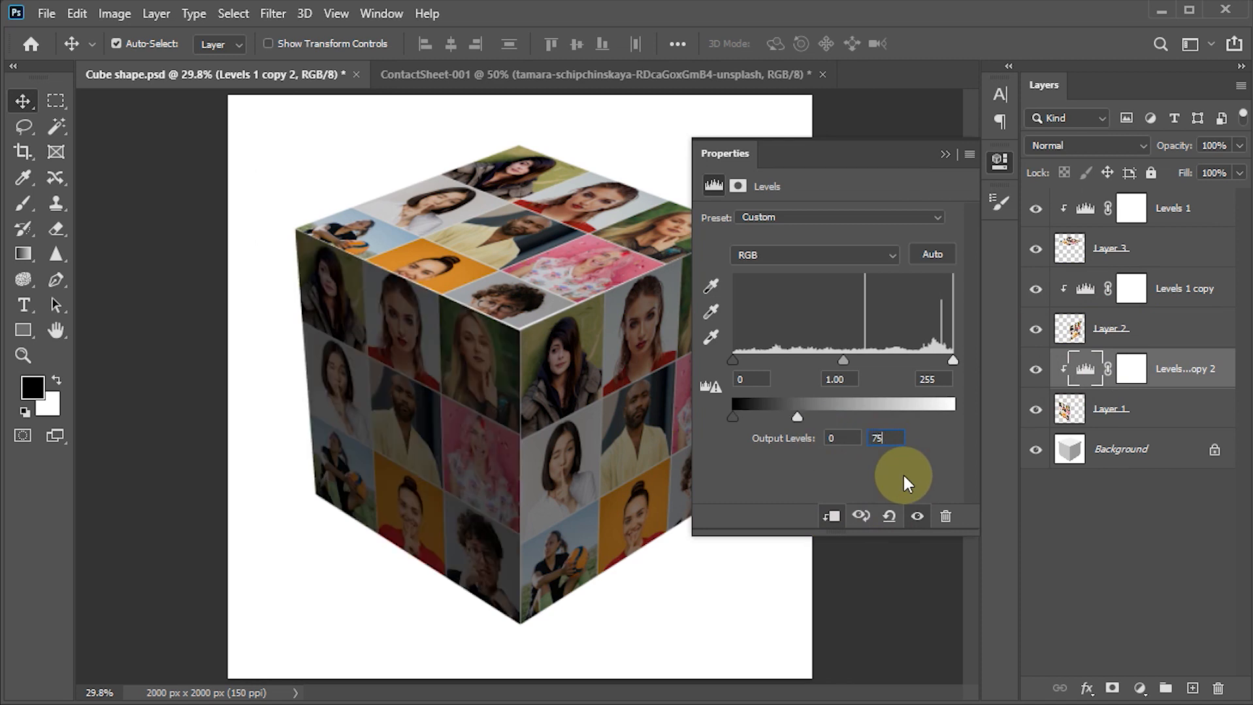
left_click(944, 154)
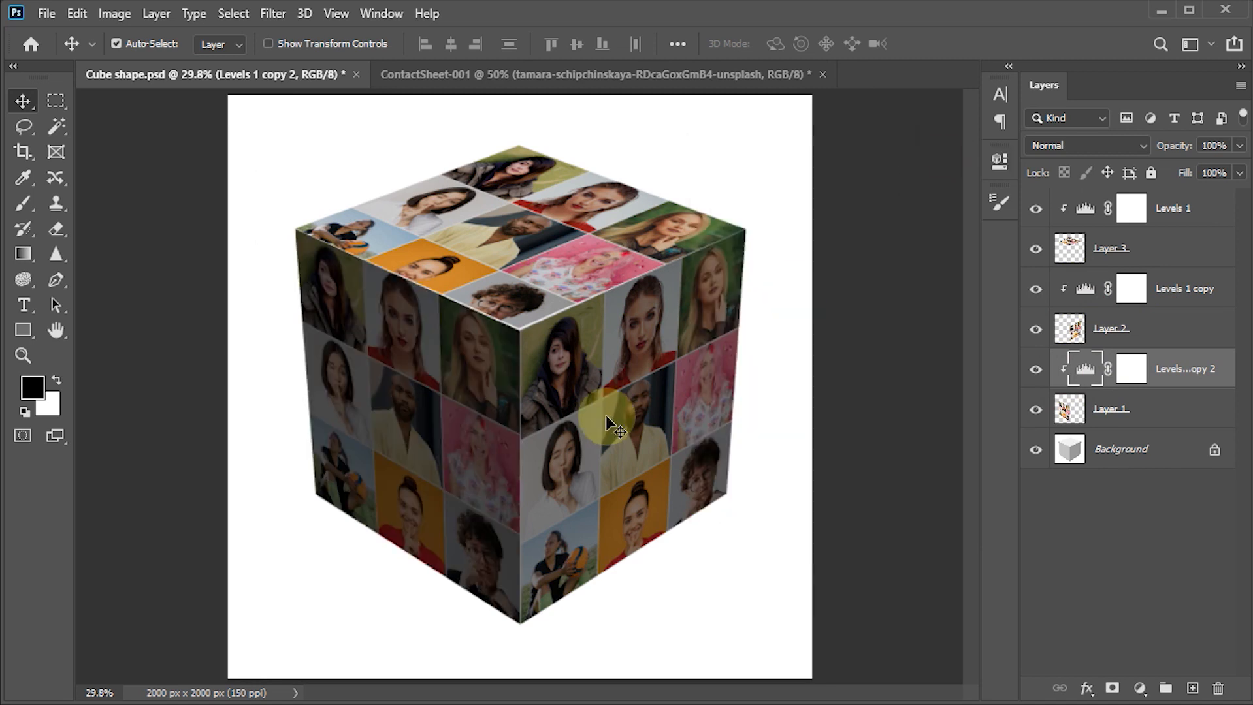
left_click(395, 578)
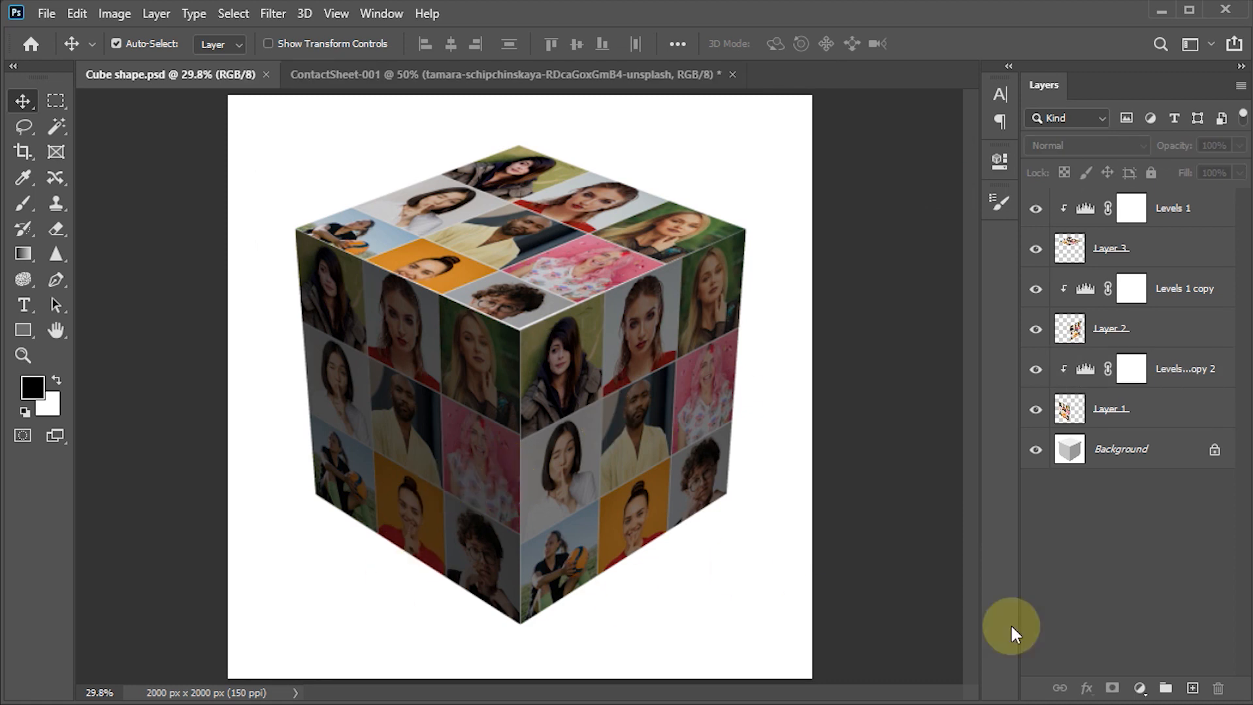
- Add a Gradient Fill layer directly above the Background using the Black, White preset from Basics
left_click(1111, 457)
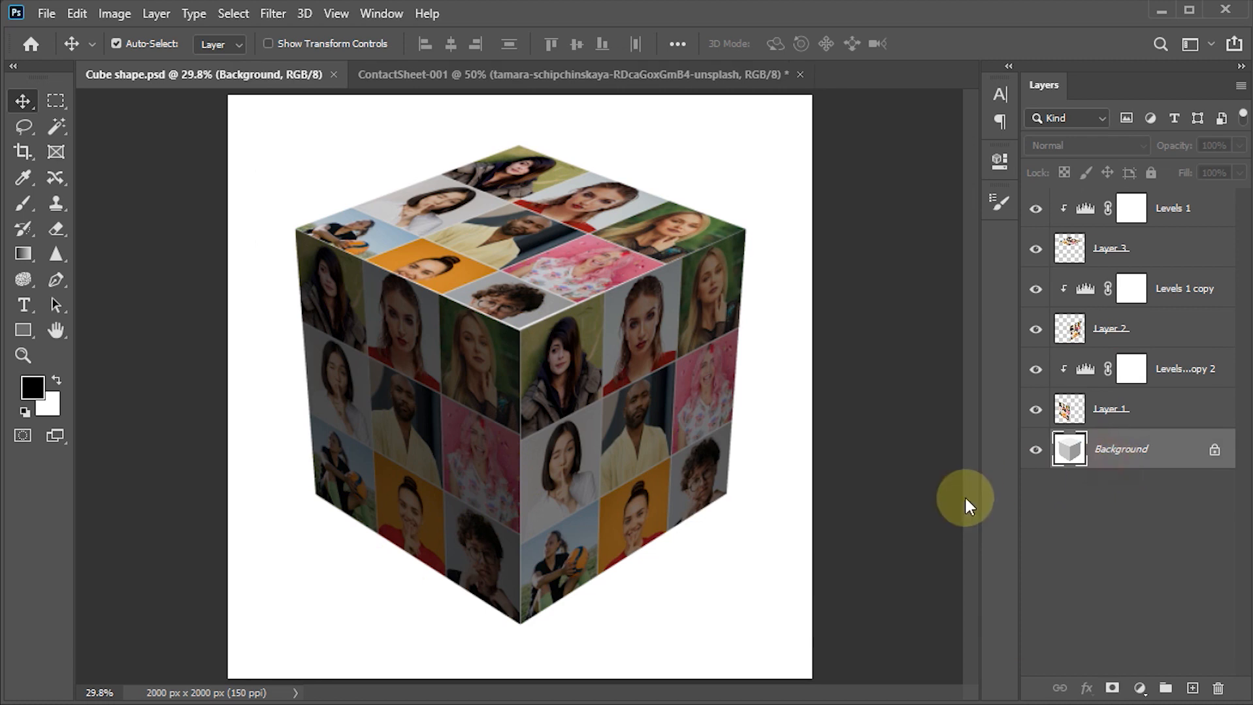
left_click(1140, 690)
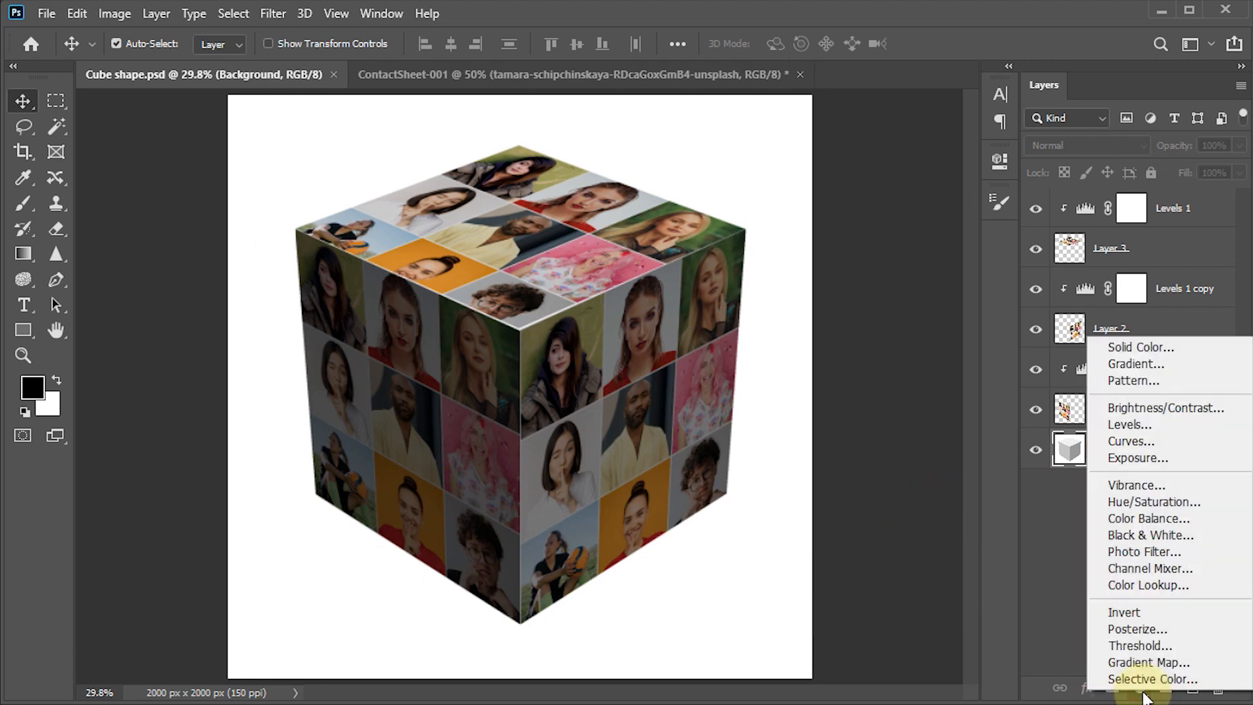
left_click(1161, 364)
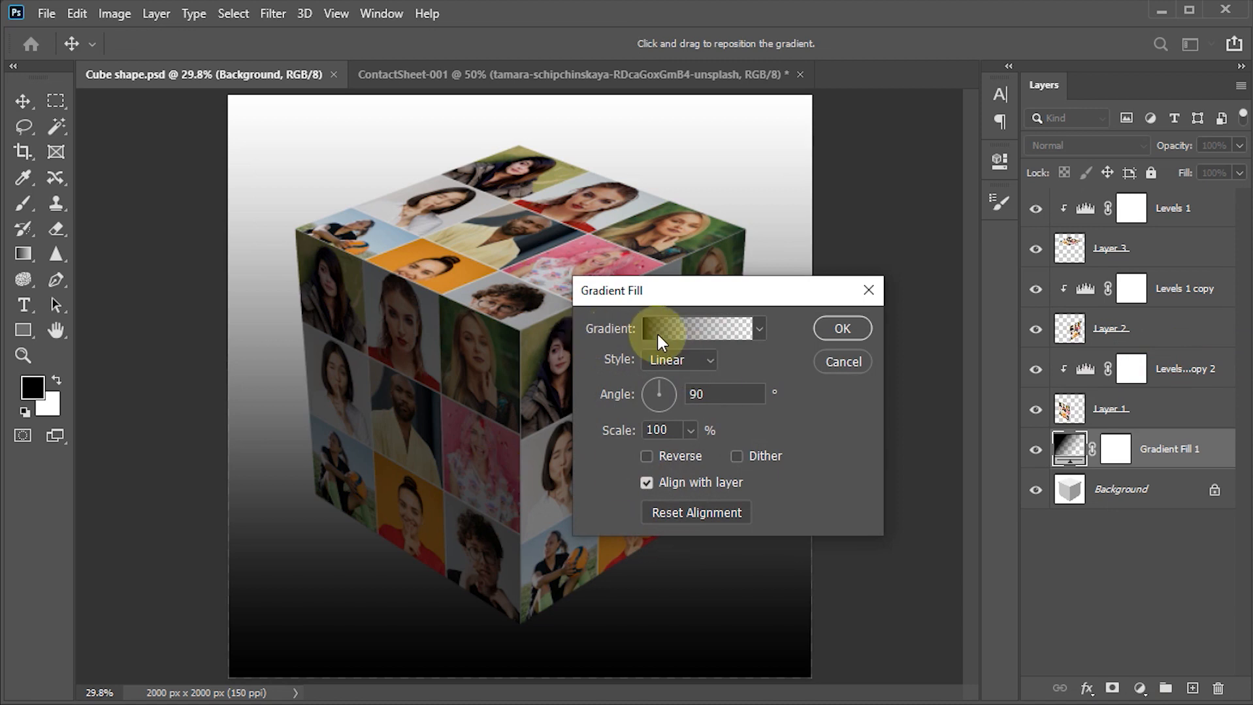
left_click(677, 332)
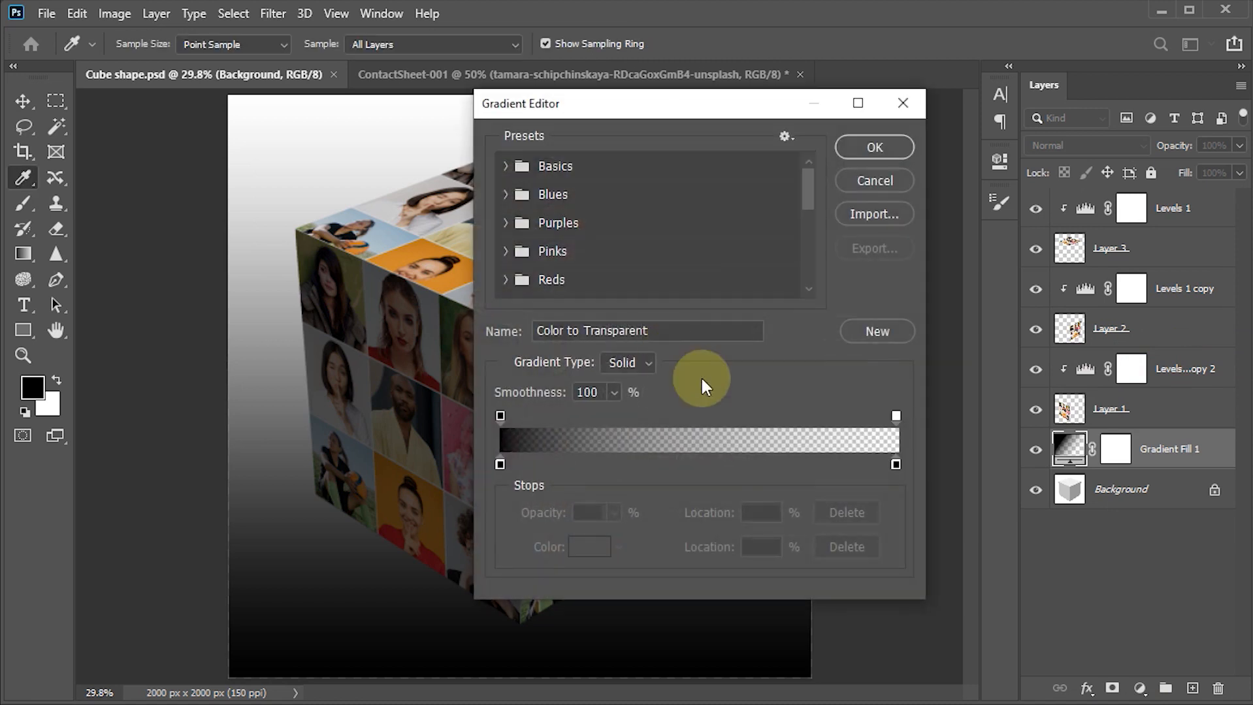
left_click(507, 168)
left_click(670, 210)
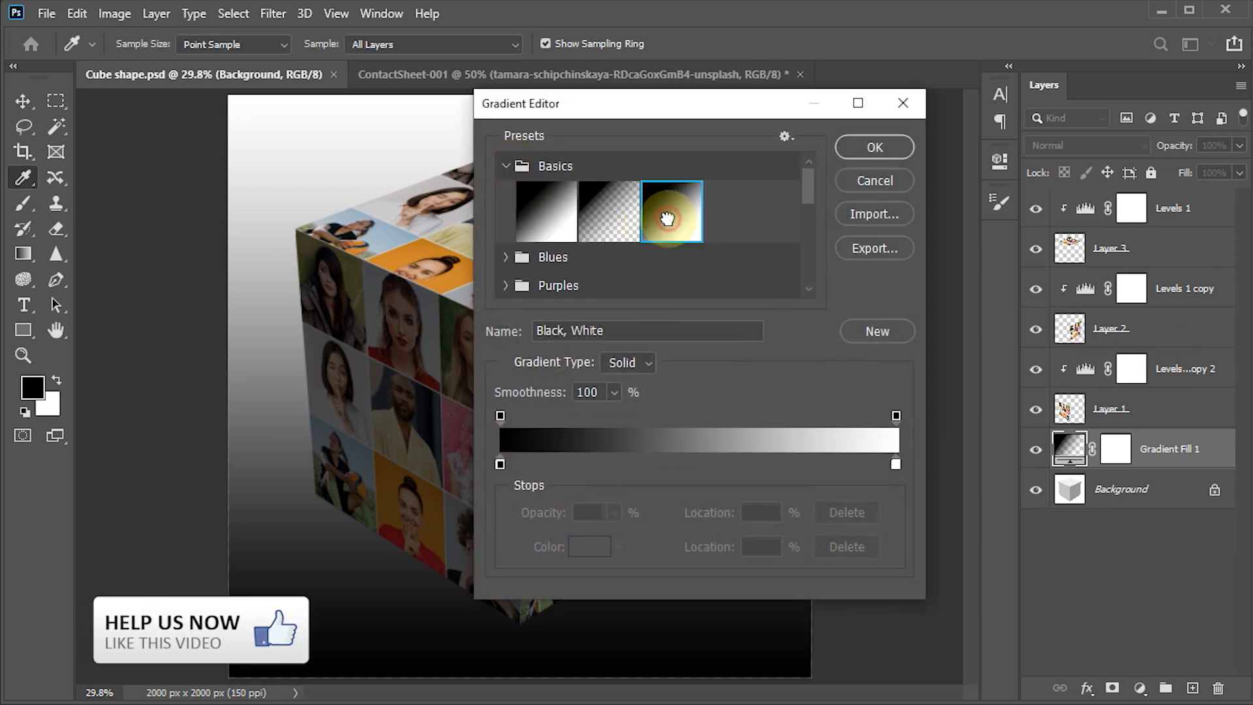
left_click(874, 147)
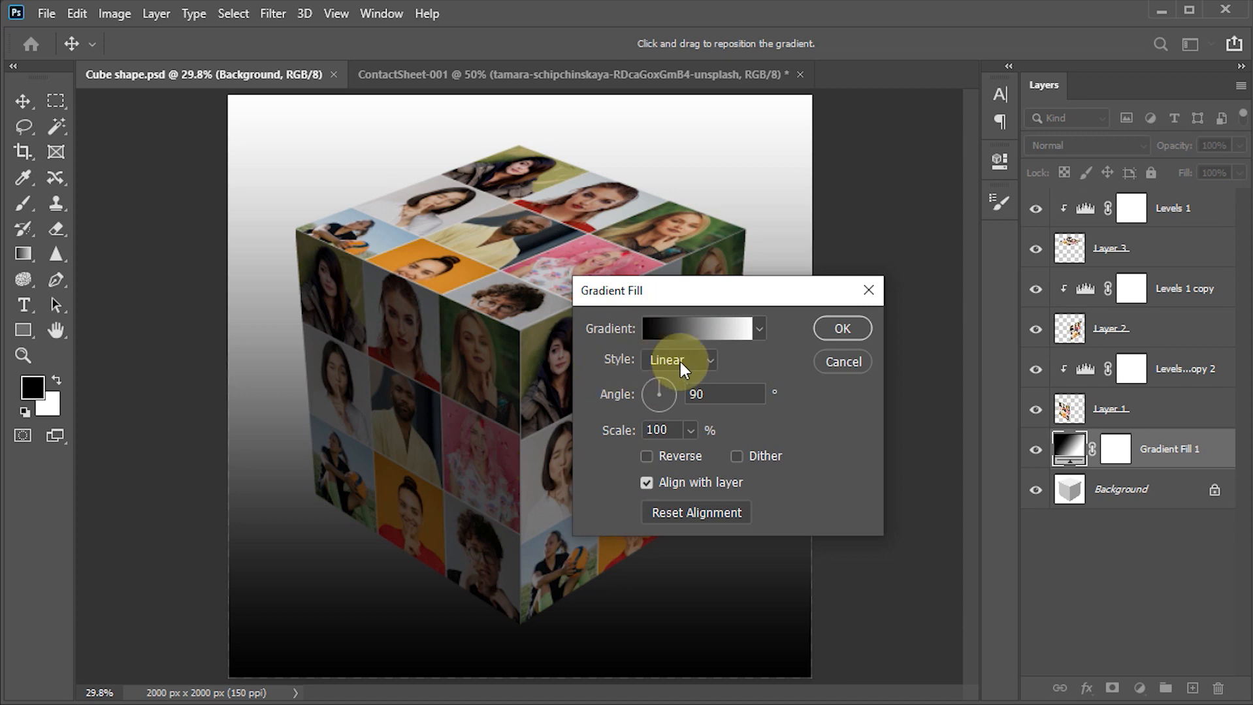
- Reverse the linear gradient fill, shift it slightly downward on the canvas, and apply it
left_click(719, 395)
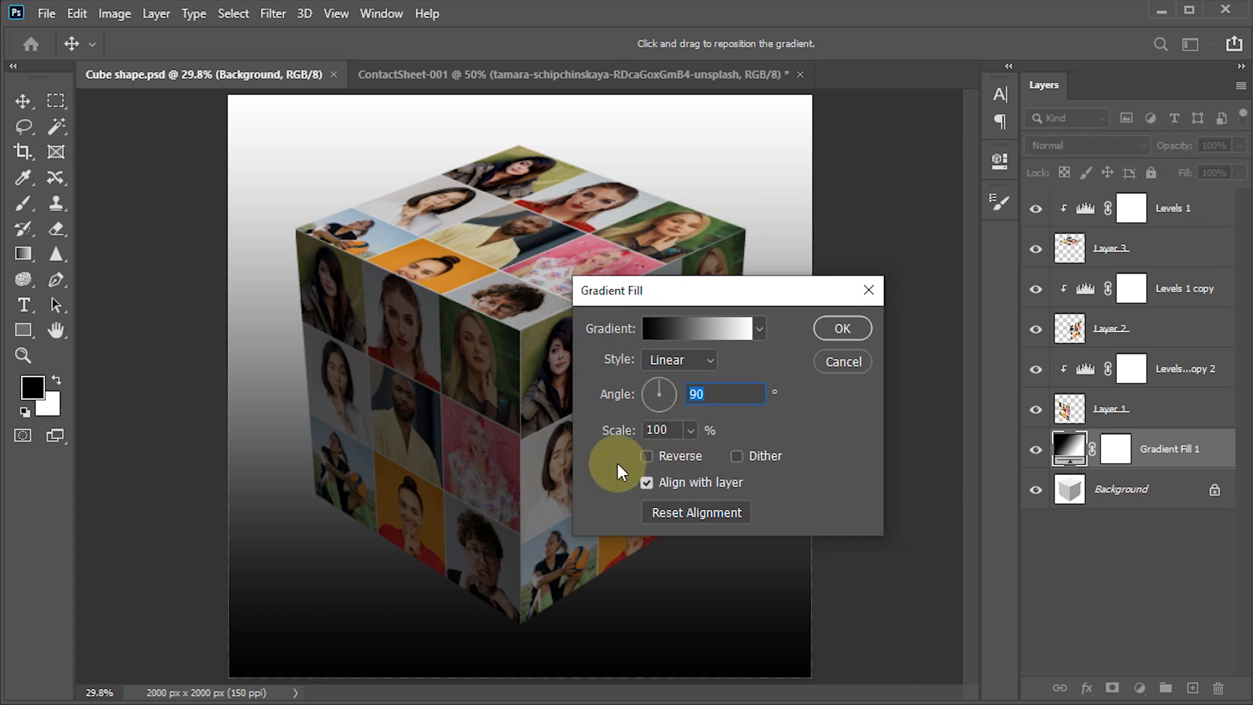
left_click(649, 460)
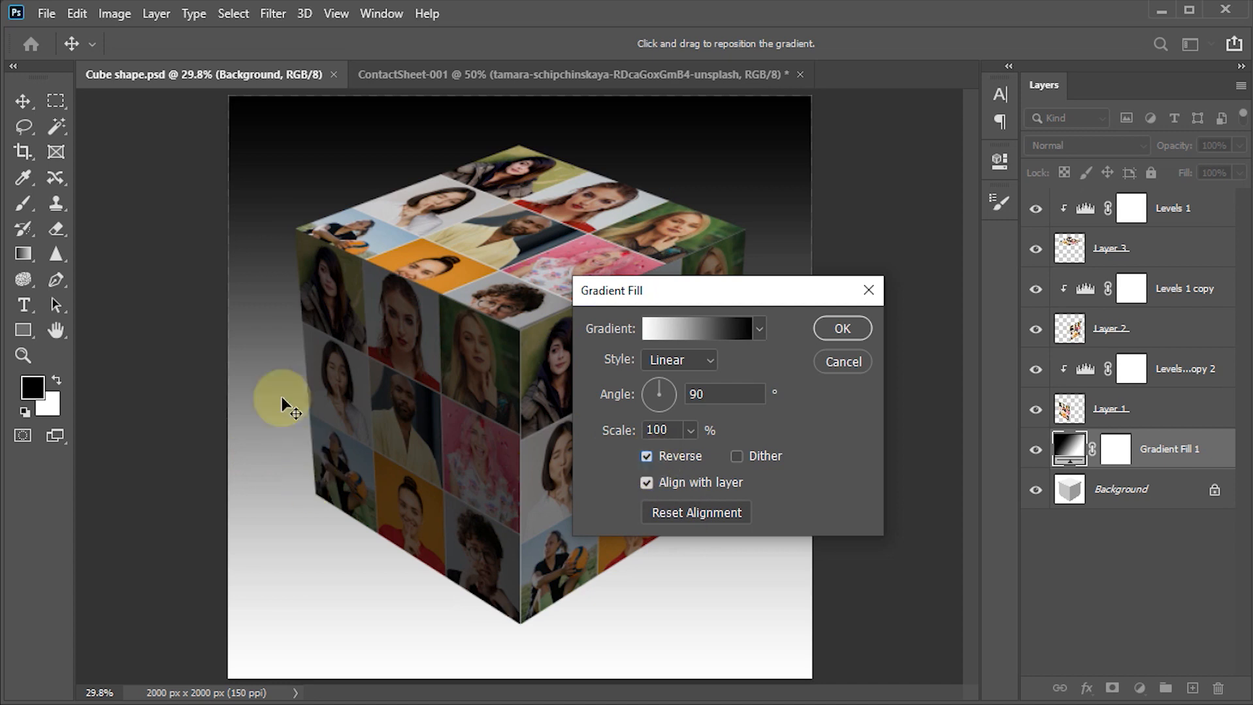
left_click_drag(258, 297, 260, 383)
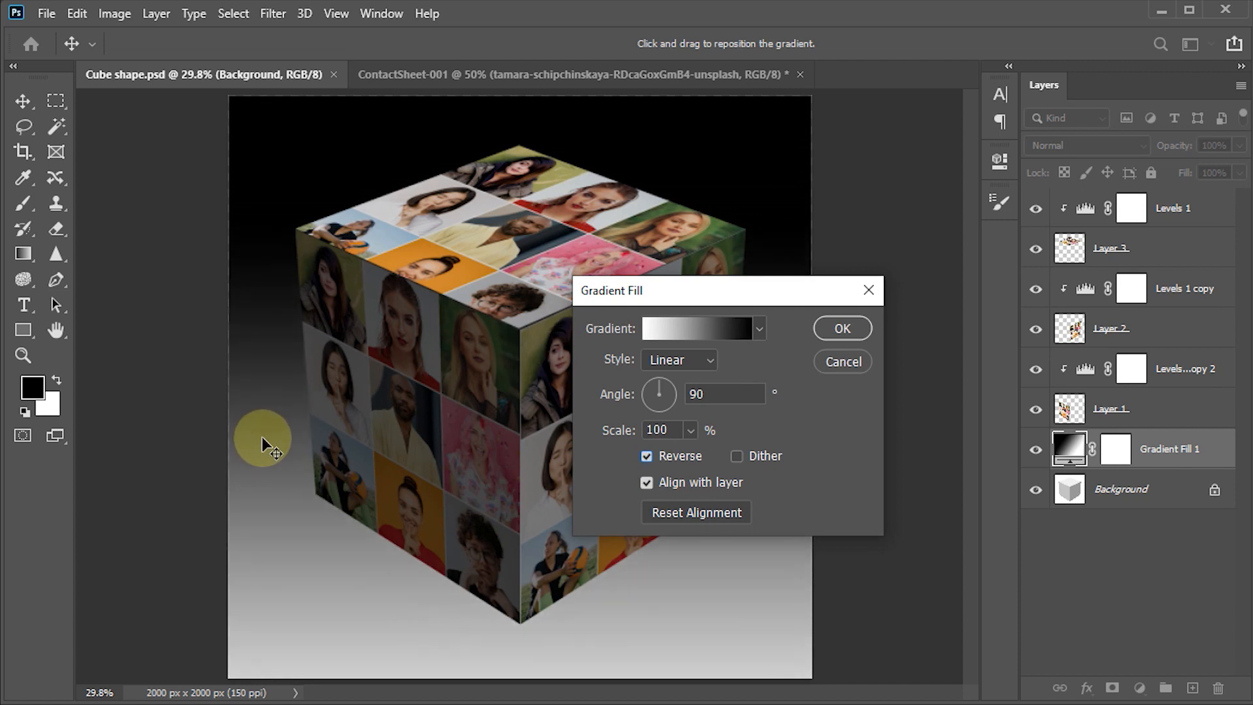
left_click(841, 329)
left_click(512, 377)
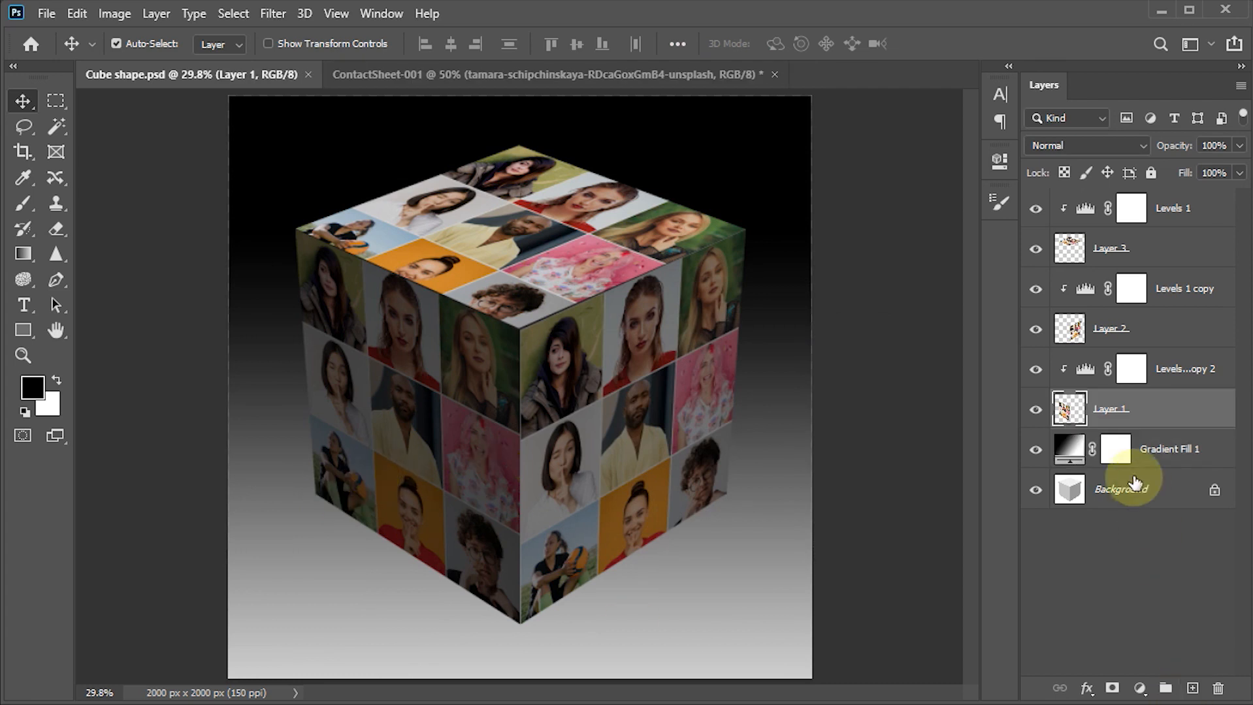
- Add a new empty layer directly above Gradient Fill 1 and activate the Pen tool in Path mode
left_click(1120, 449)
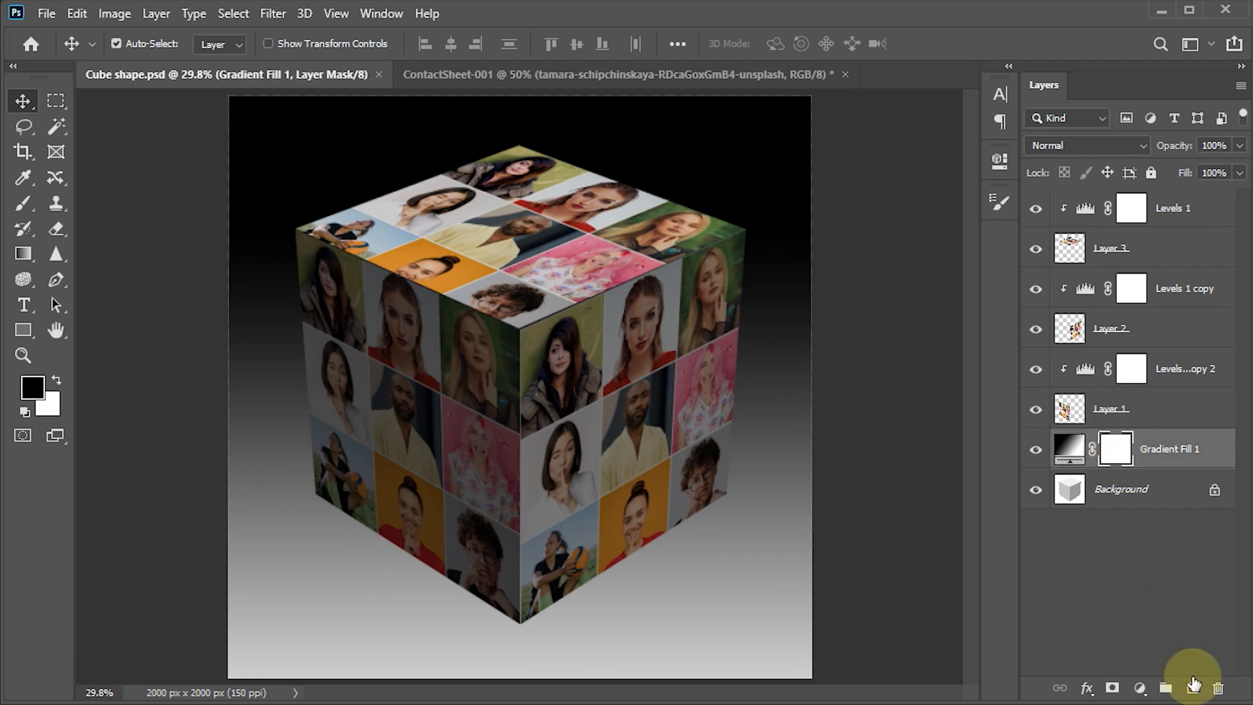
left_click(1193, 688)
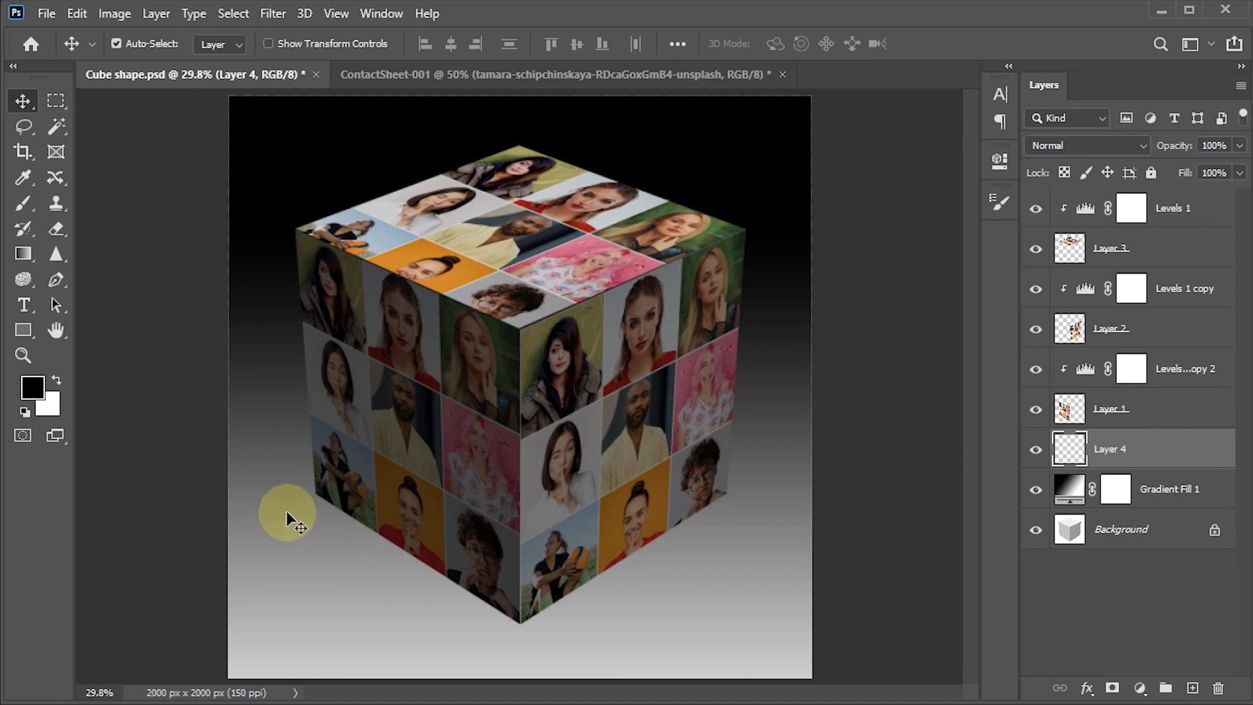
key("p")
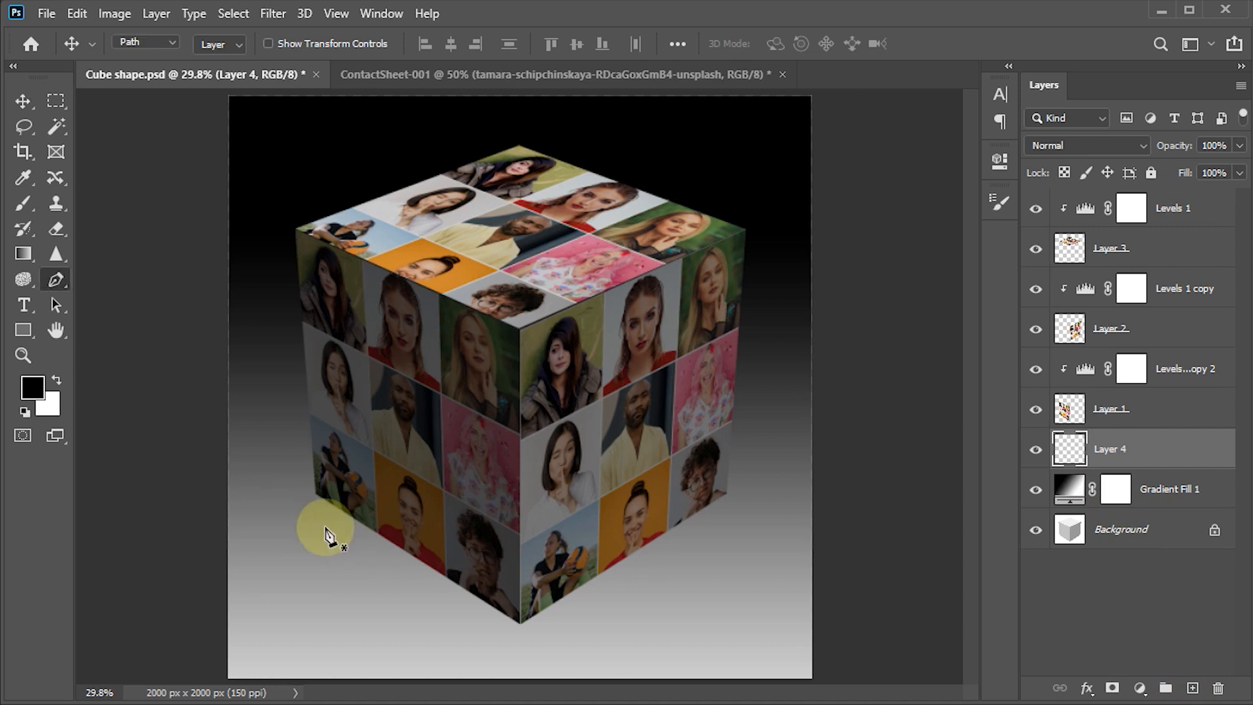
right_click(58, 277)
left_click(123, 279)
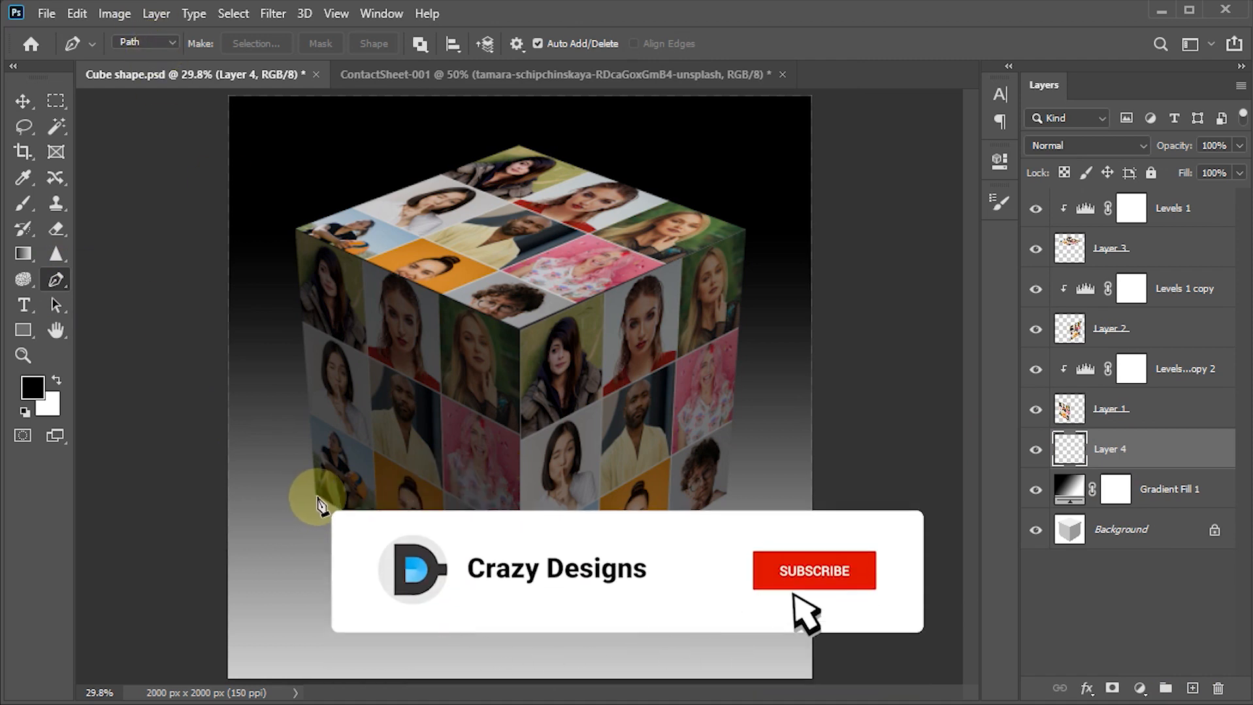
- Draw a closed shadow path from the cube's lower-left corner along its bottom-left edge, out past the canvas's lower-right corner, and back behind the cube
scroll(316, 506, "up", 5)
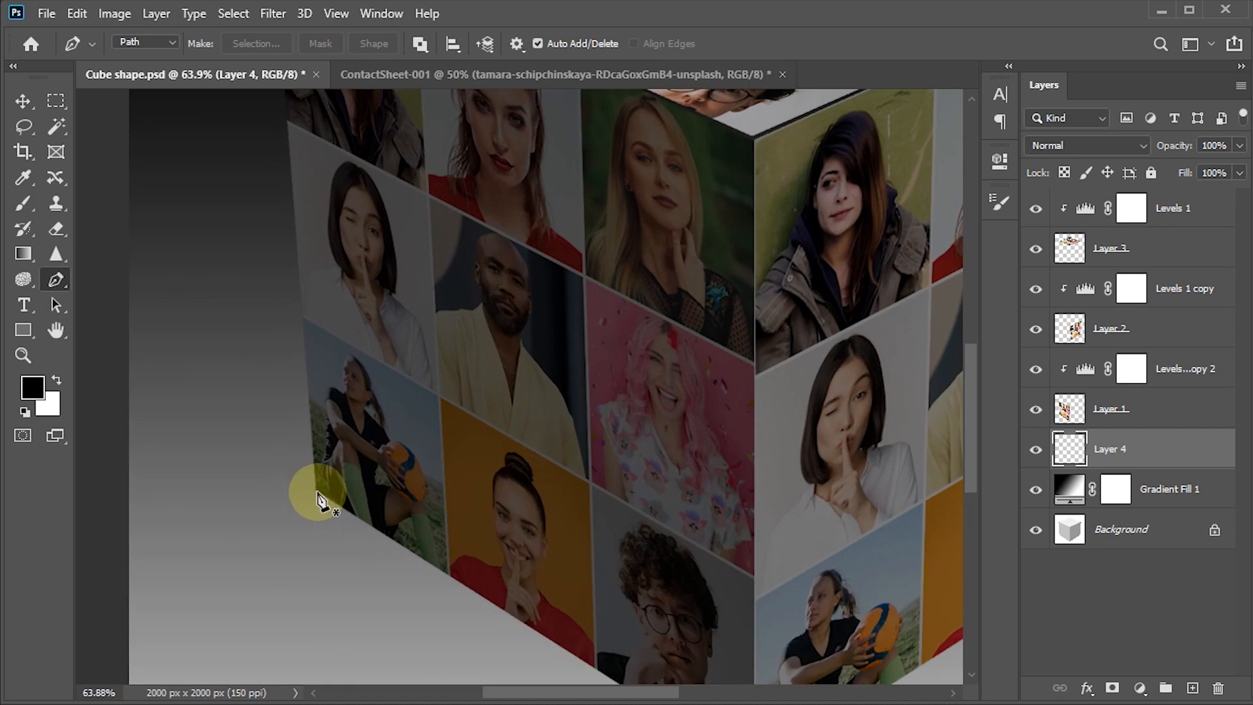
left_click(316, 496)
scroll(588, 611, "down", 4)
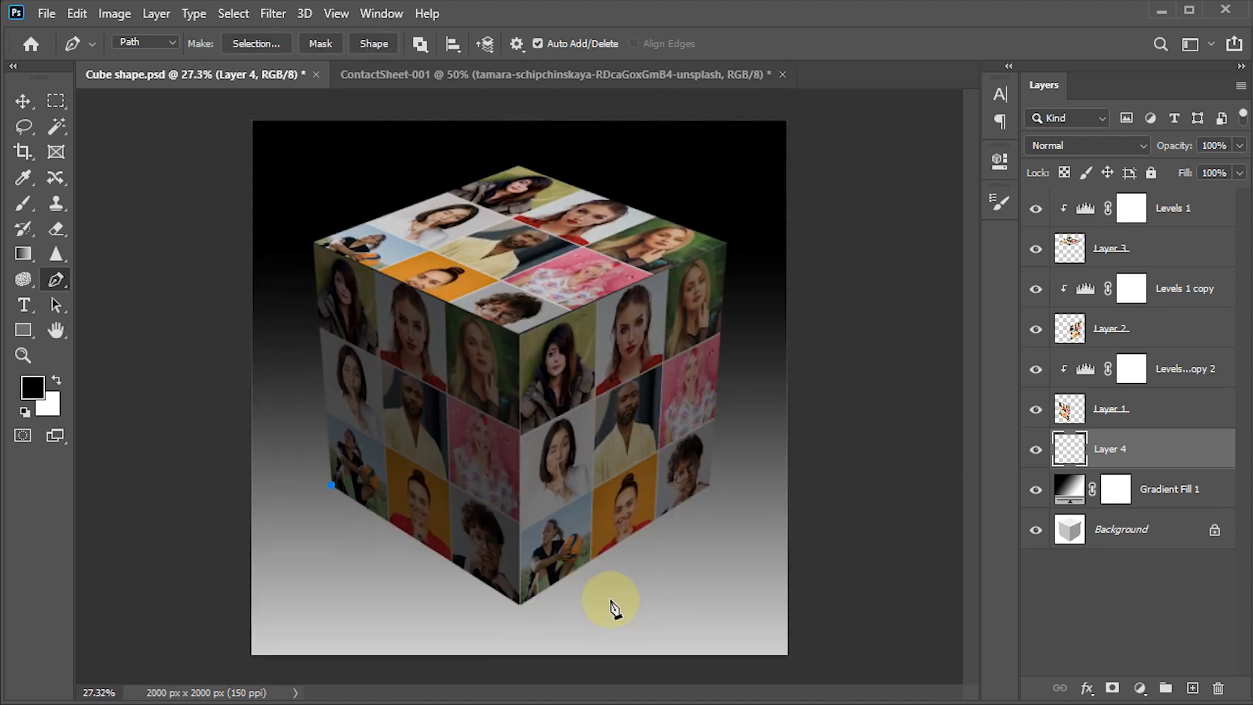
left_click(691, 675)
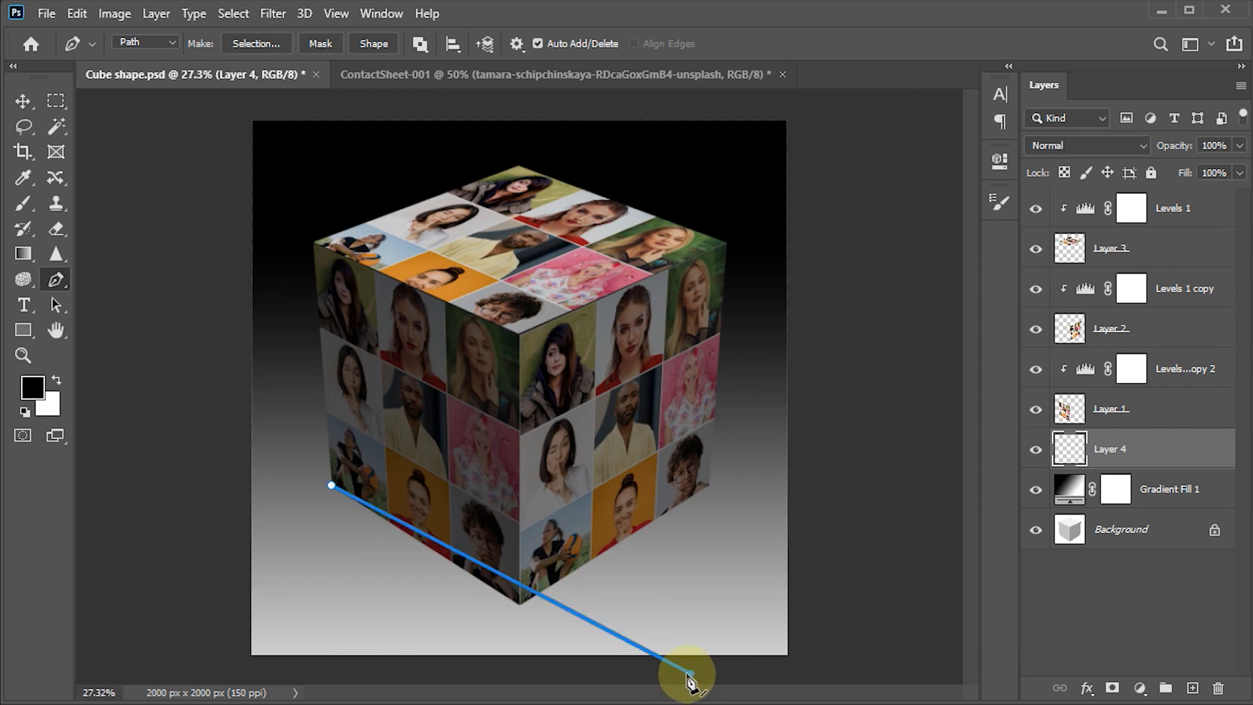
left_click_drag(691, 677, 636, 680)
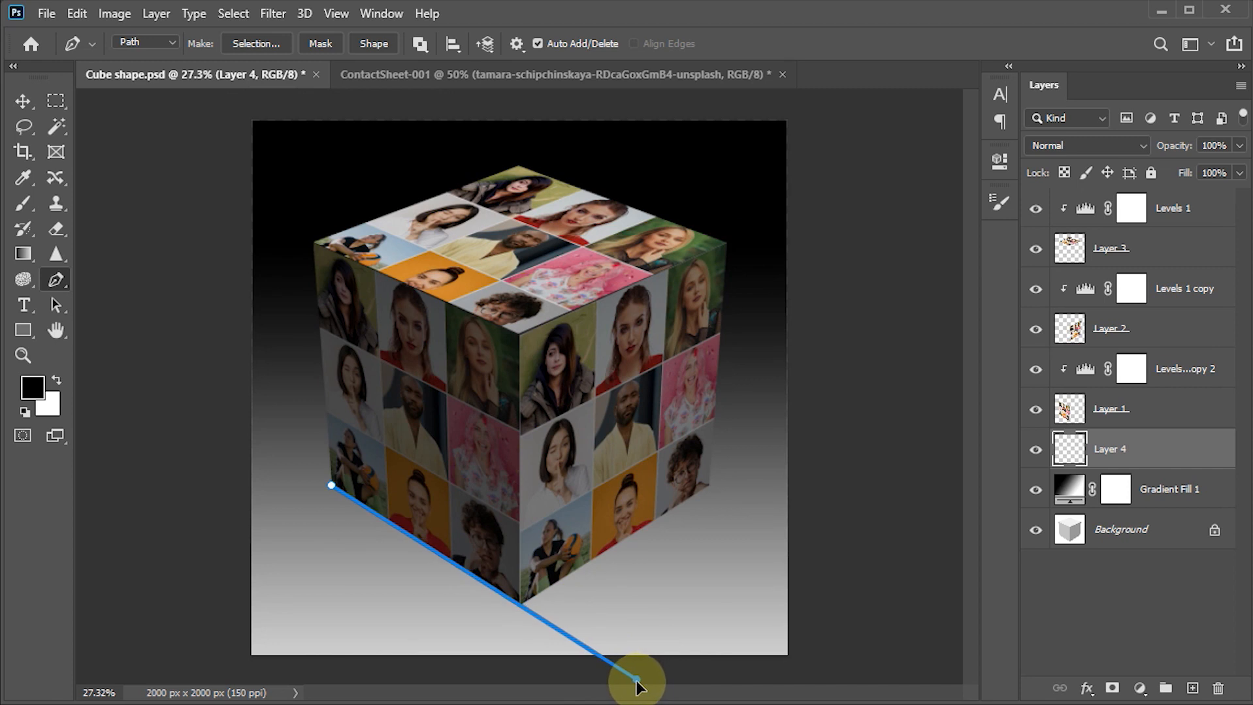
left_click(824, 678)
left_click(837, 529)
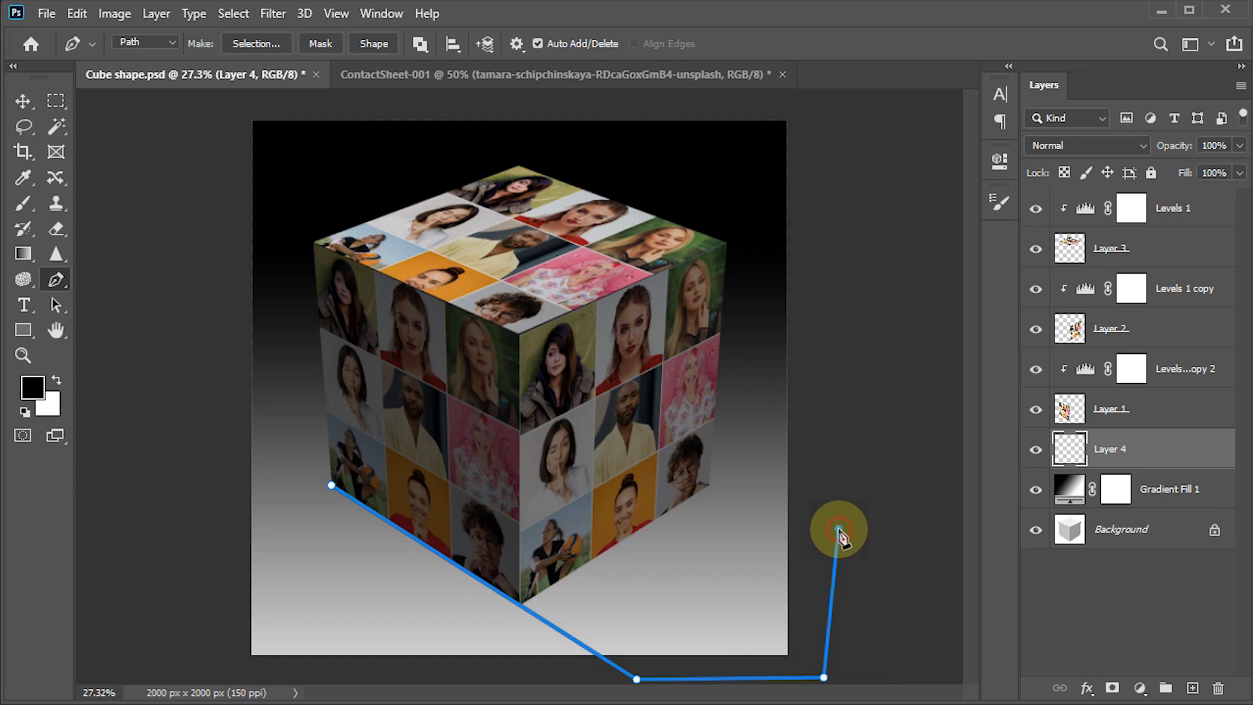
left_click(586, 423)
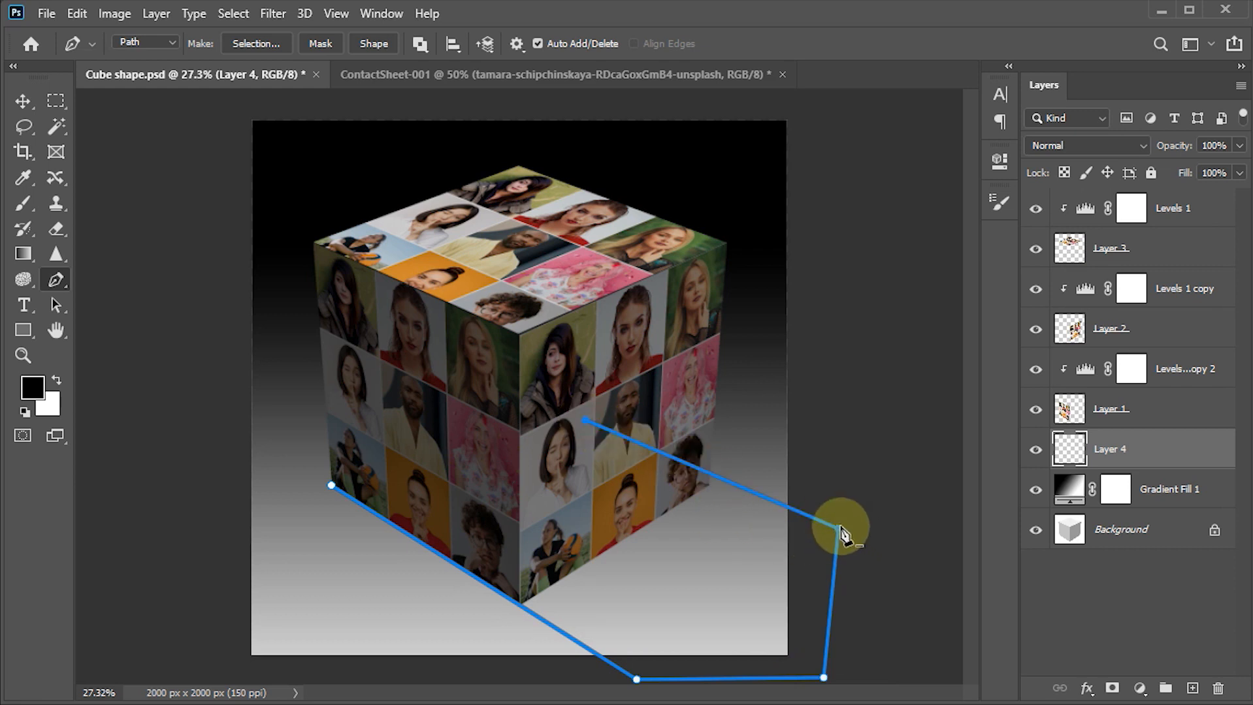
left_click_drag(839, 528, 839, 541)
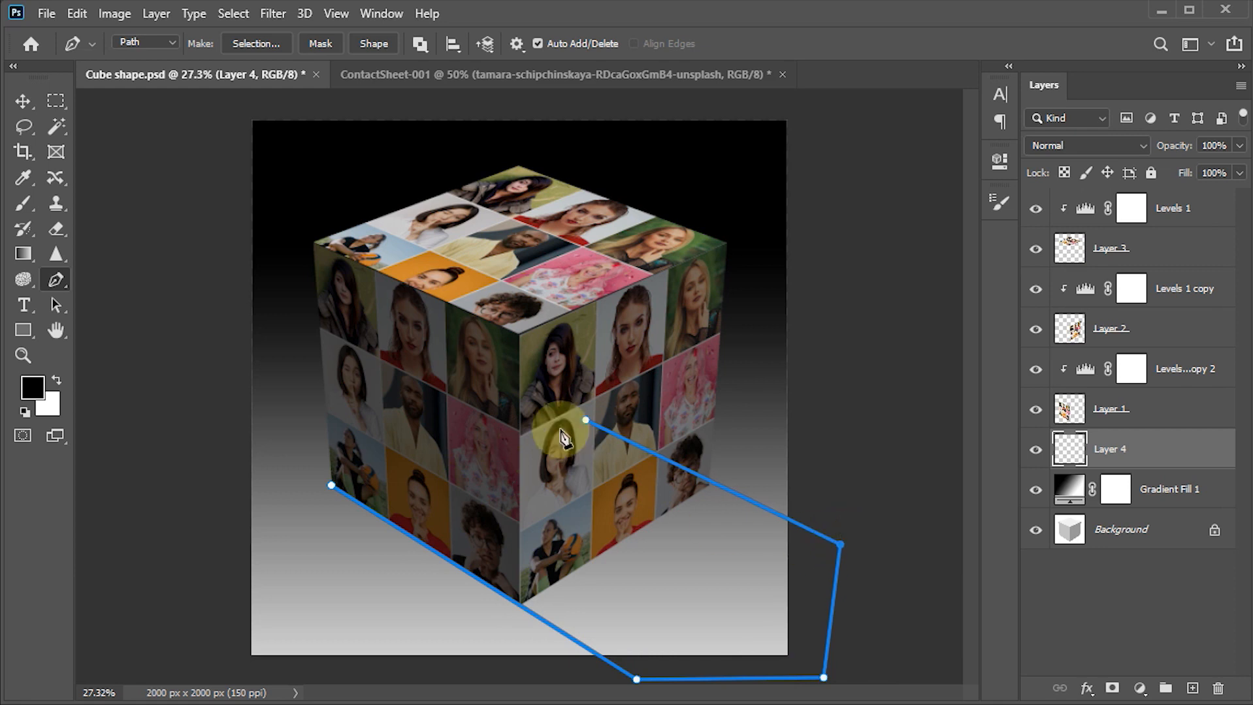
left_click(332, 486)
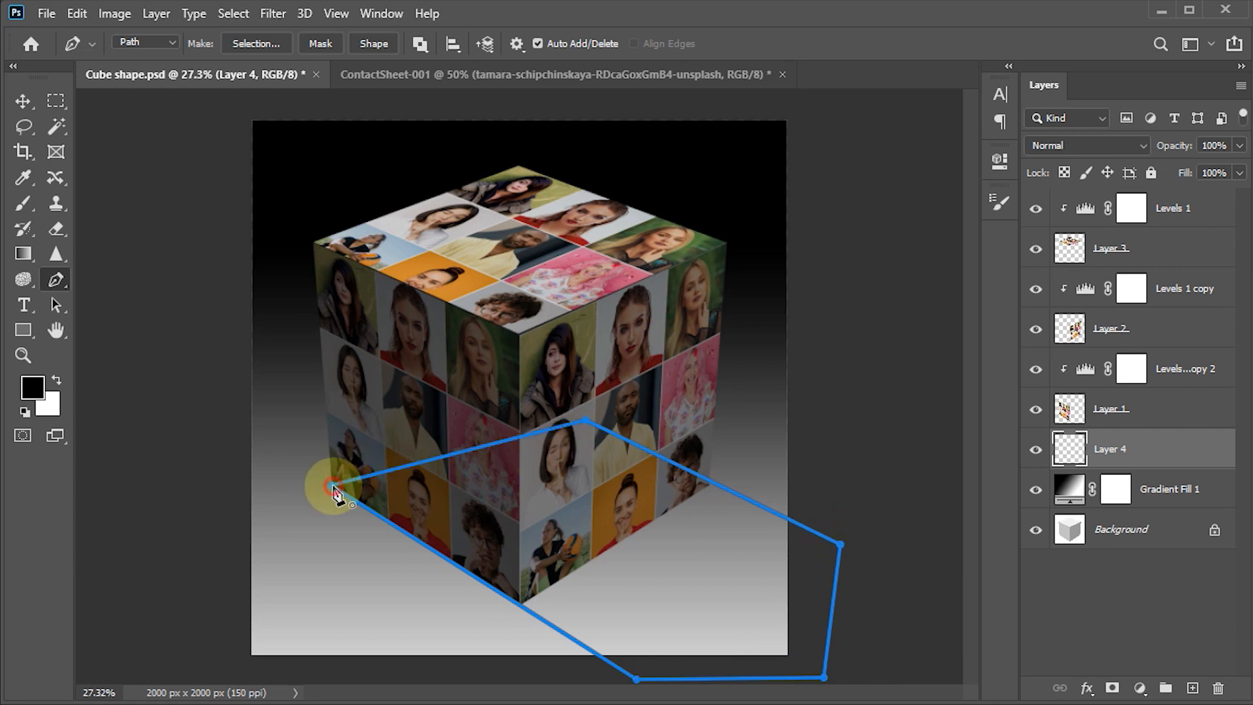
- Fill the path's area with black on Layer 4 through a selection with 0 px feather, deselect, and set the layer's opacity to 40%
right_click(420, 547)
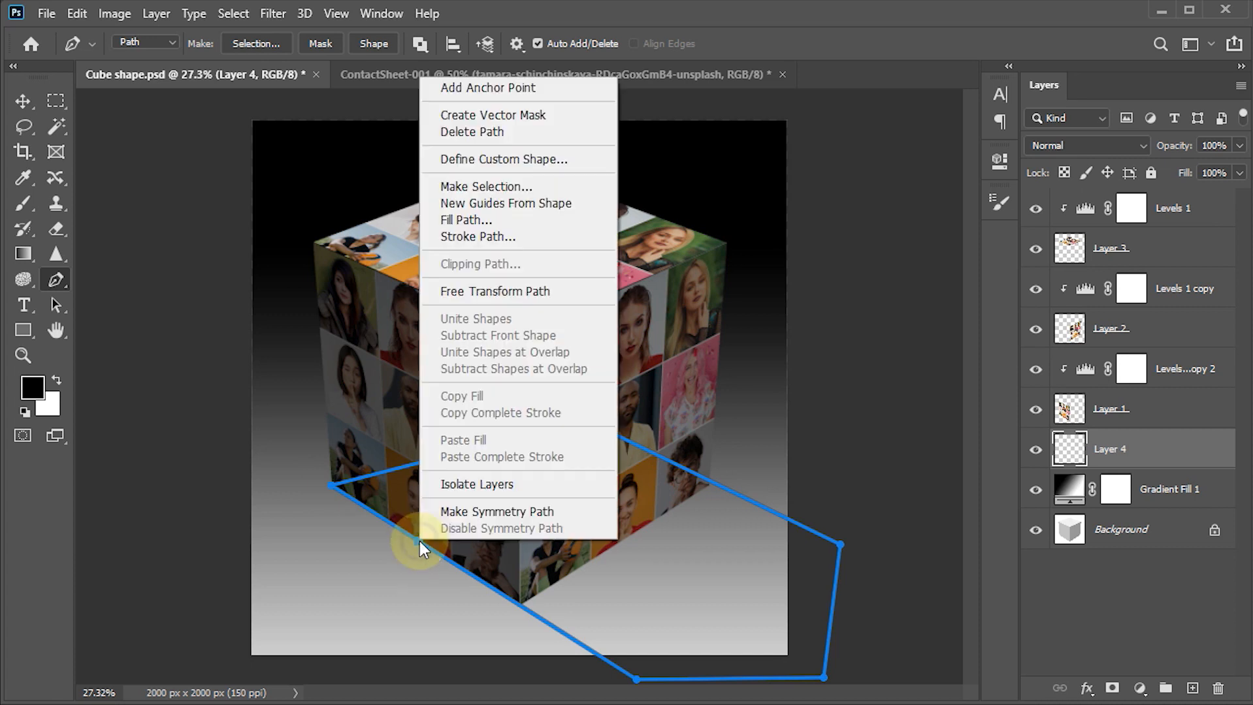
left_click(471, 187)
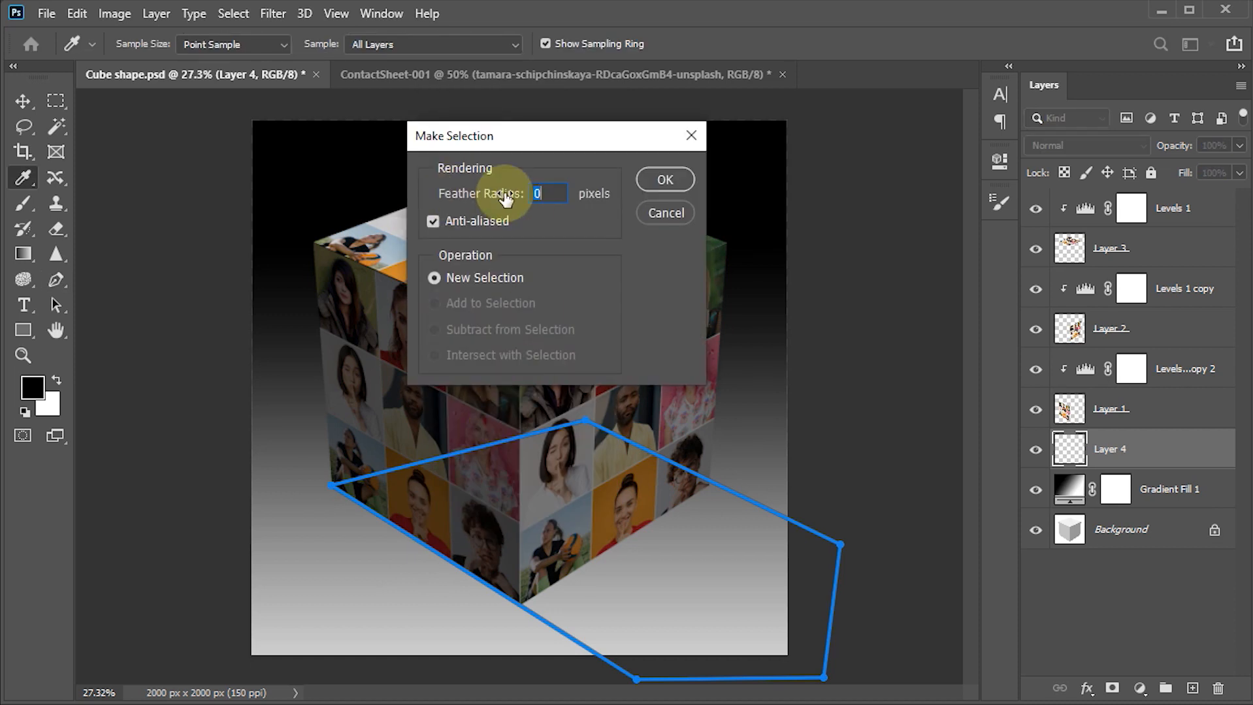
left_click(666, 180)
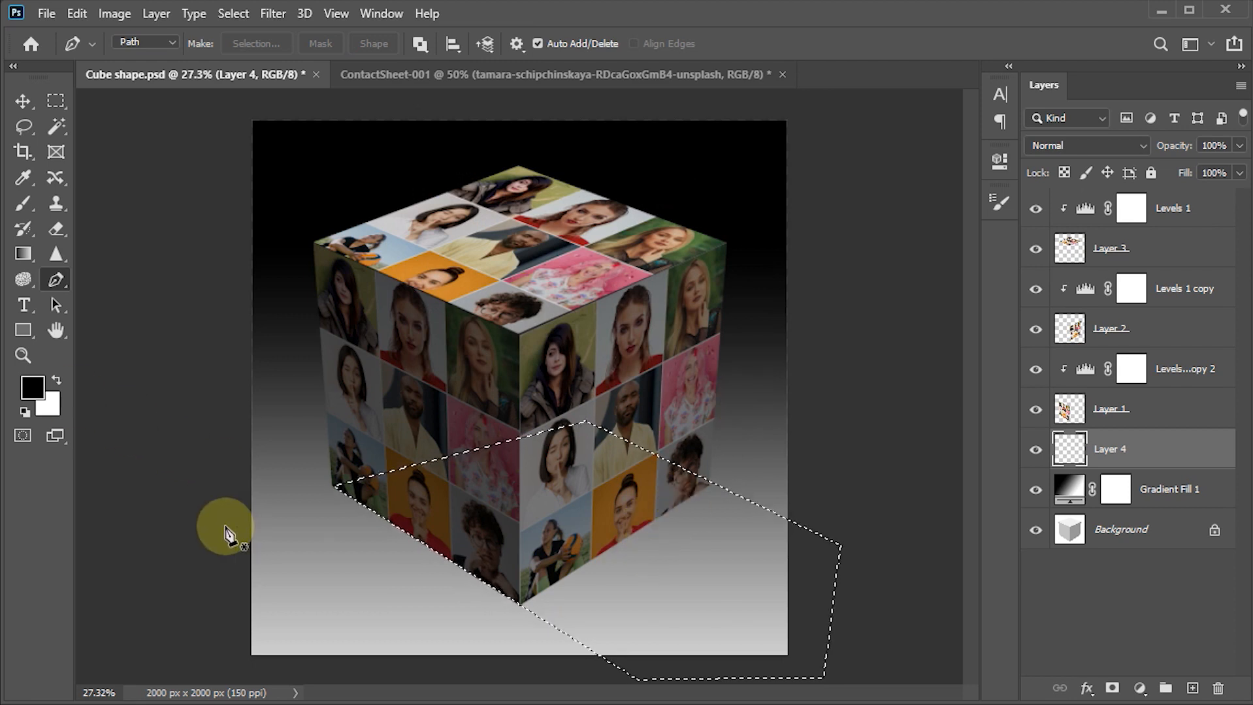
key("alt+BackSpace")
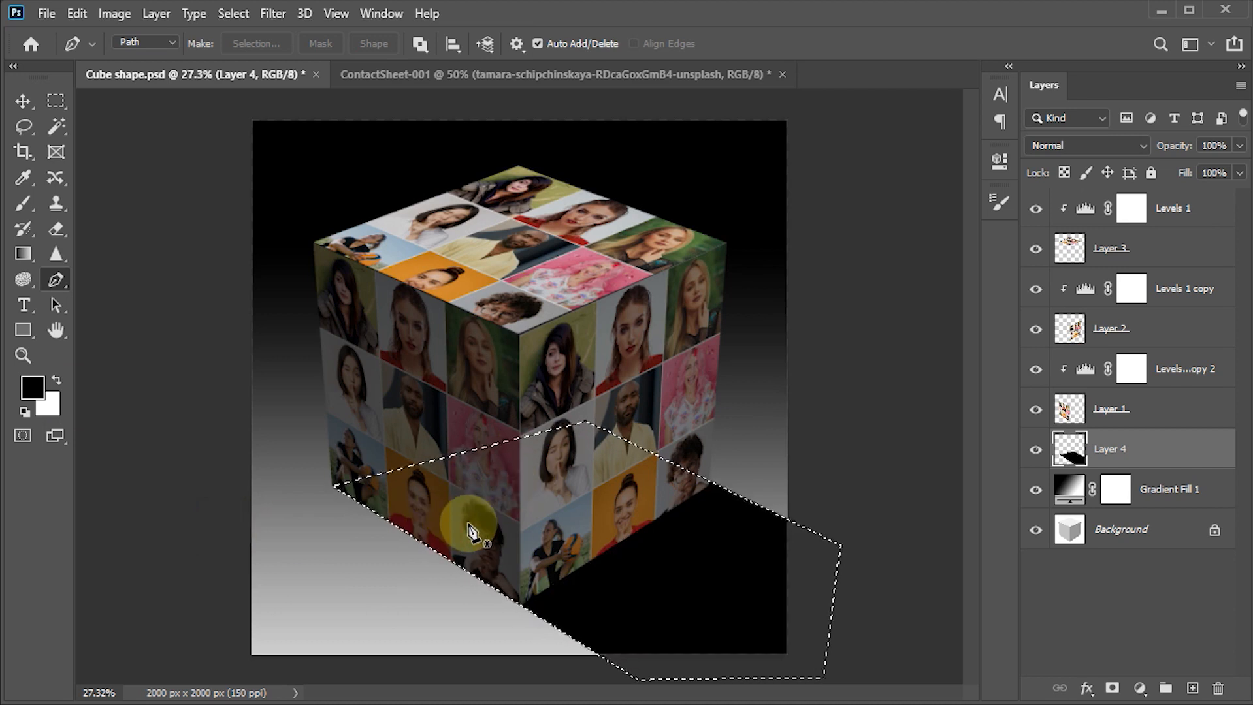
key("ctrl+d")
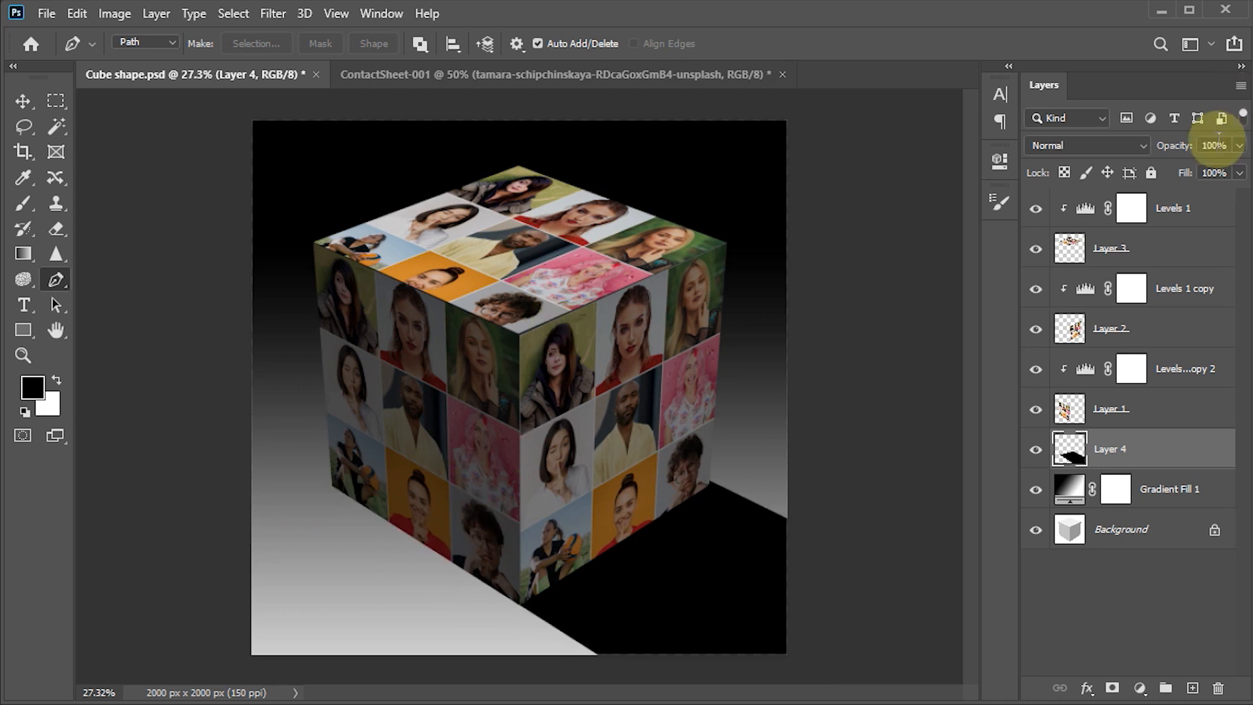
type("40")
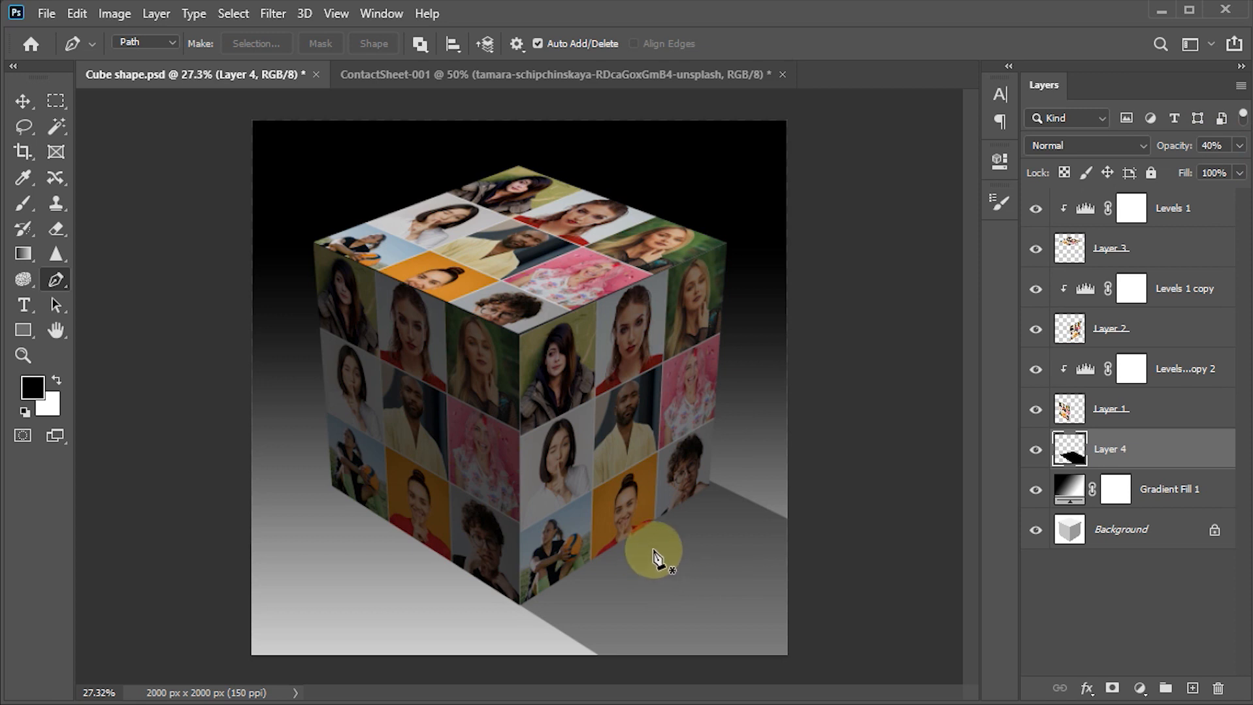
- Add a mask to Layer 4 and fade the shadow's far lower-right end with a black-to-white linear gradient running toward the cube
left_click(1110, 688)
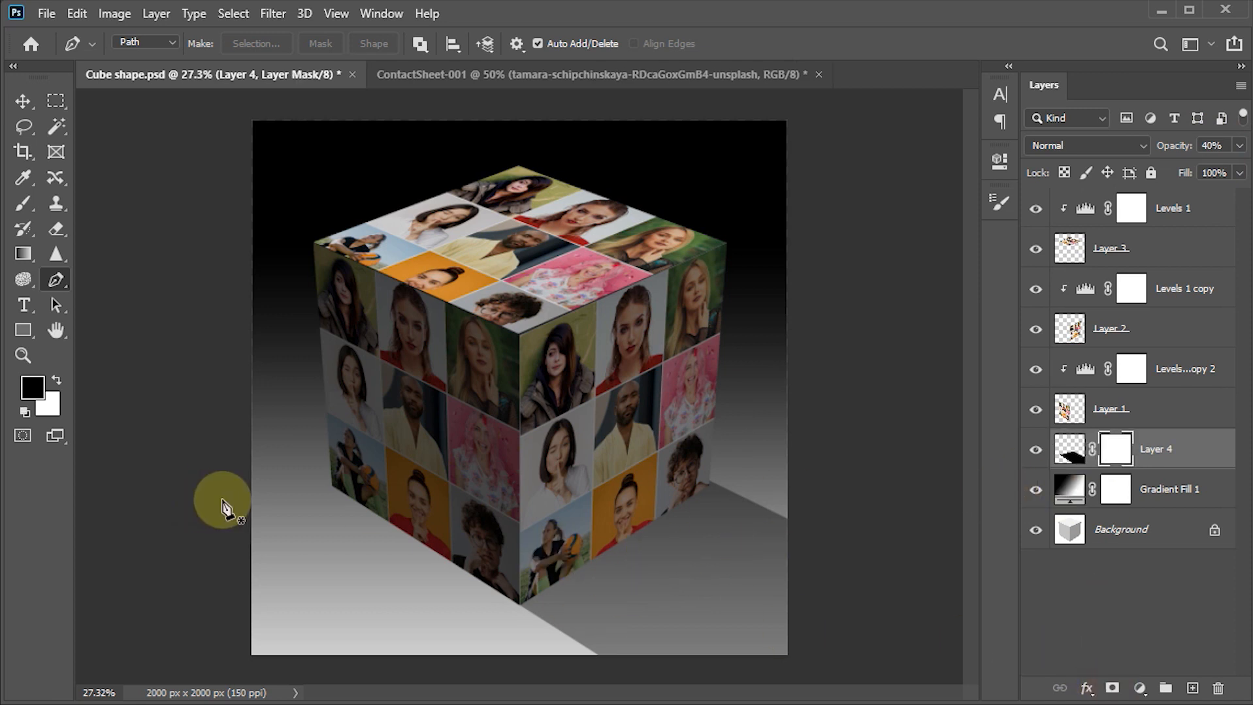
key("g")
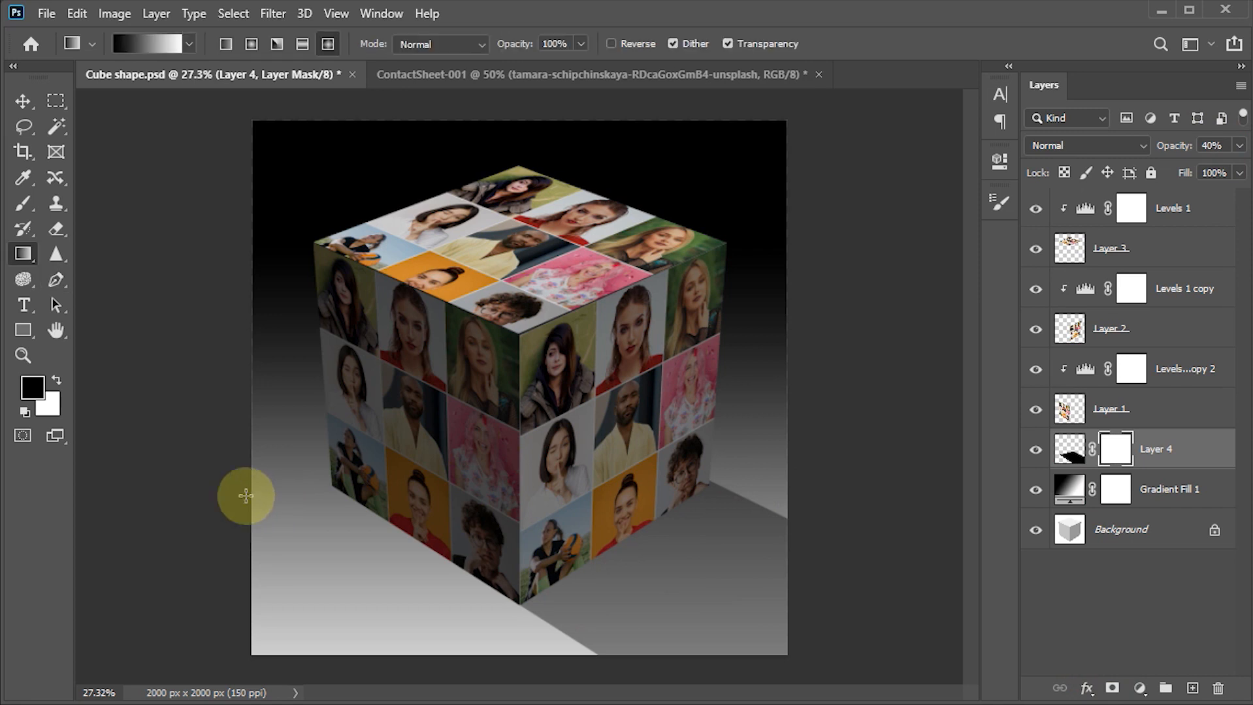
right_click(24, 254)
left_click(150, 256)
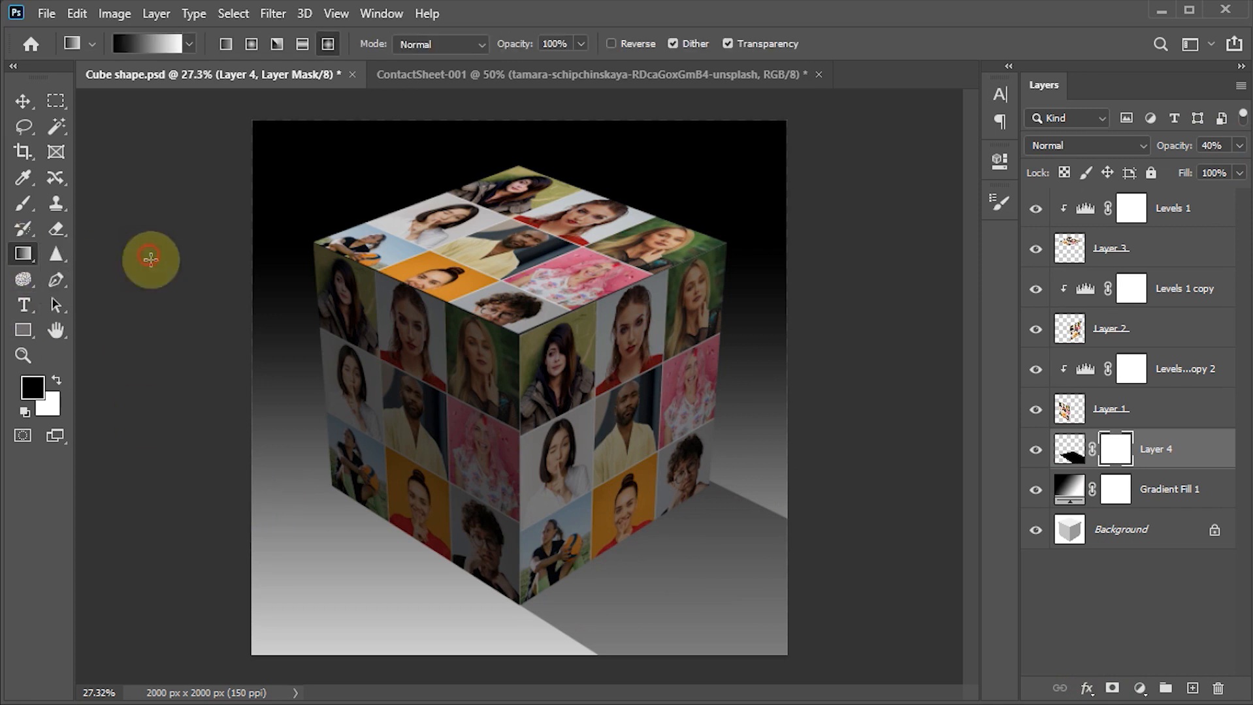
left_click(225, 46)
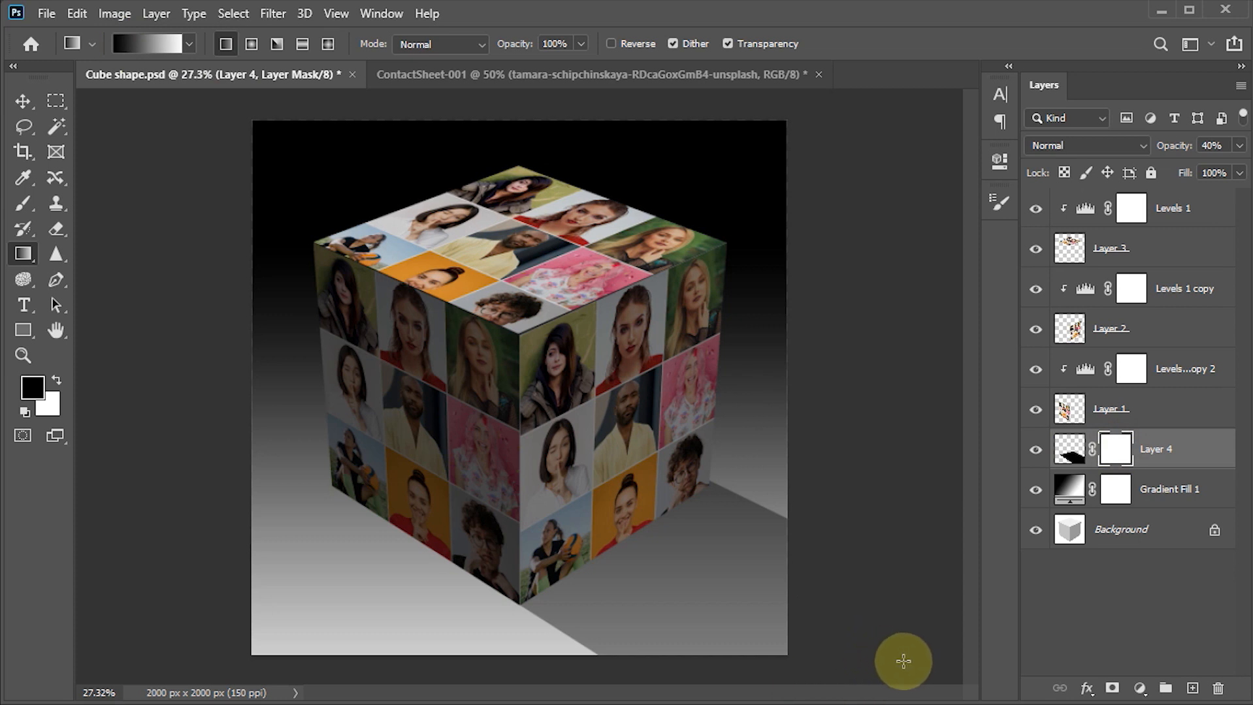
left_click_drag(903, 662, 663, 536)
left_click_drag(856, 660, 599, 503)
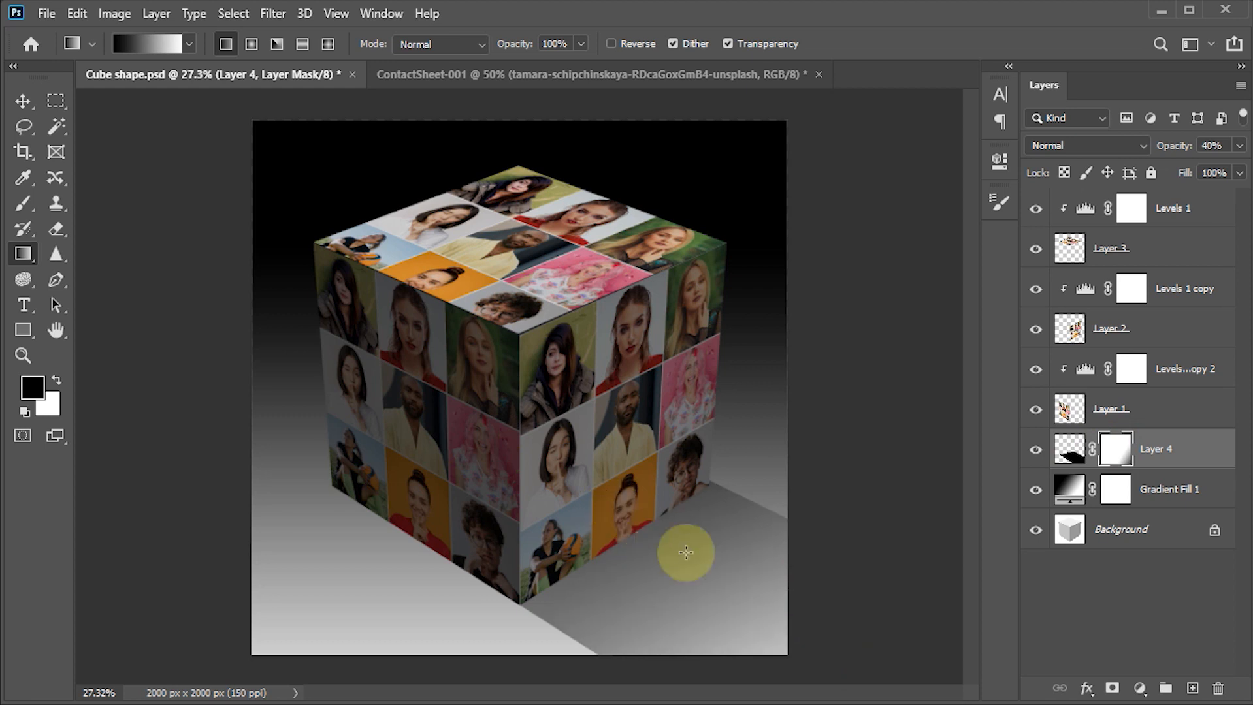
- Switch to the Move tool and convert the masked shadow layer, Layer 4, to a smart object
left_click(21, 103)
right_click(1203, 449)
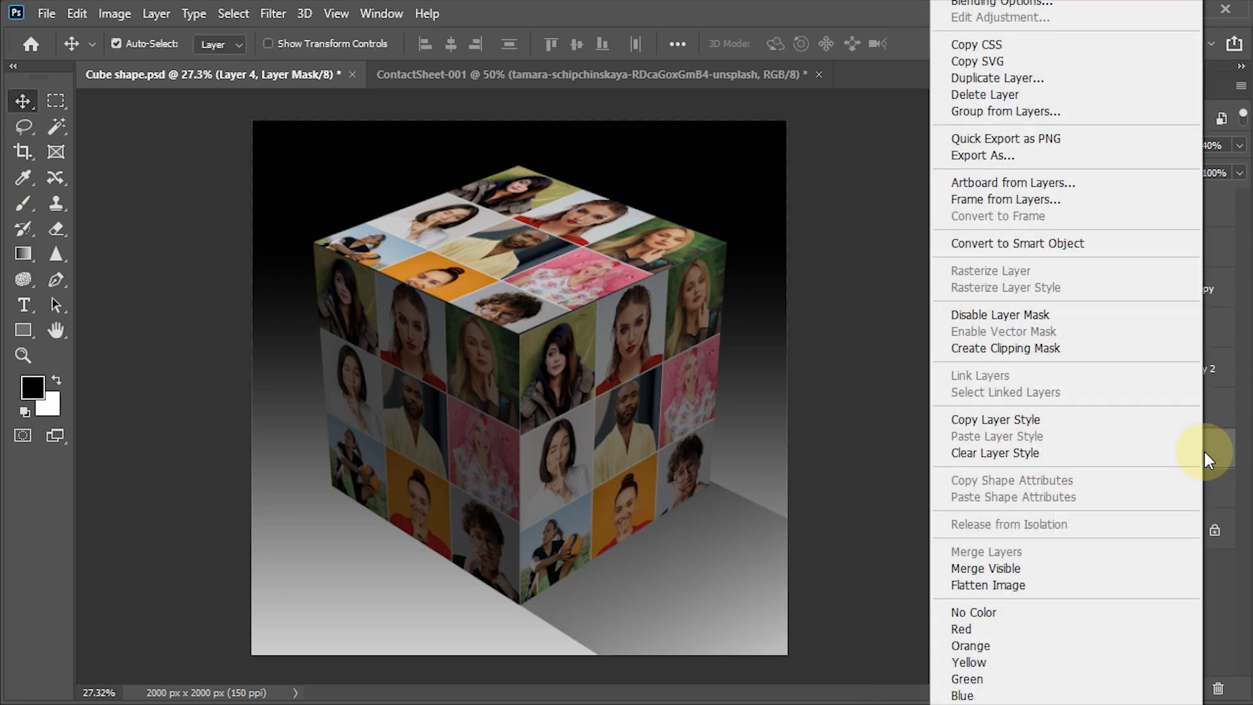
left_click(1003, 243)
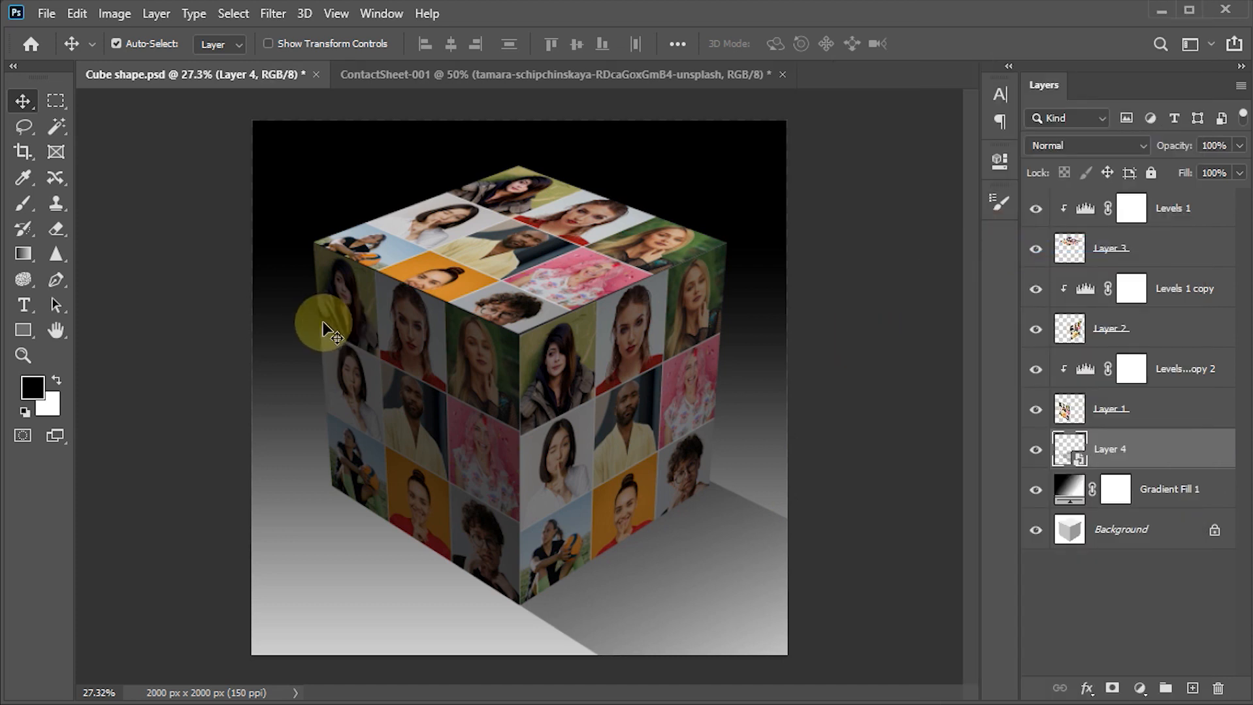
- Apply a Gaussian Blur with a 20-pixel radius to the shadow smart object, Layer 4
left_click(273, 14)
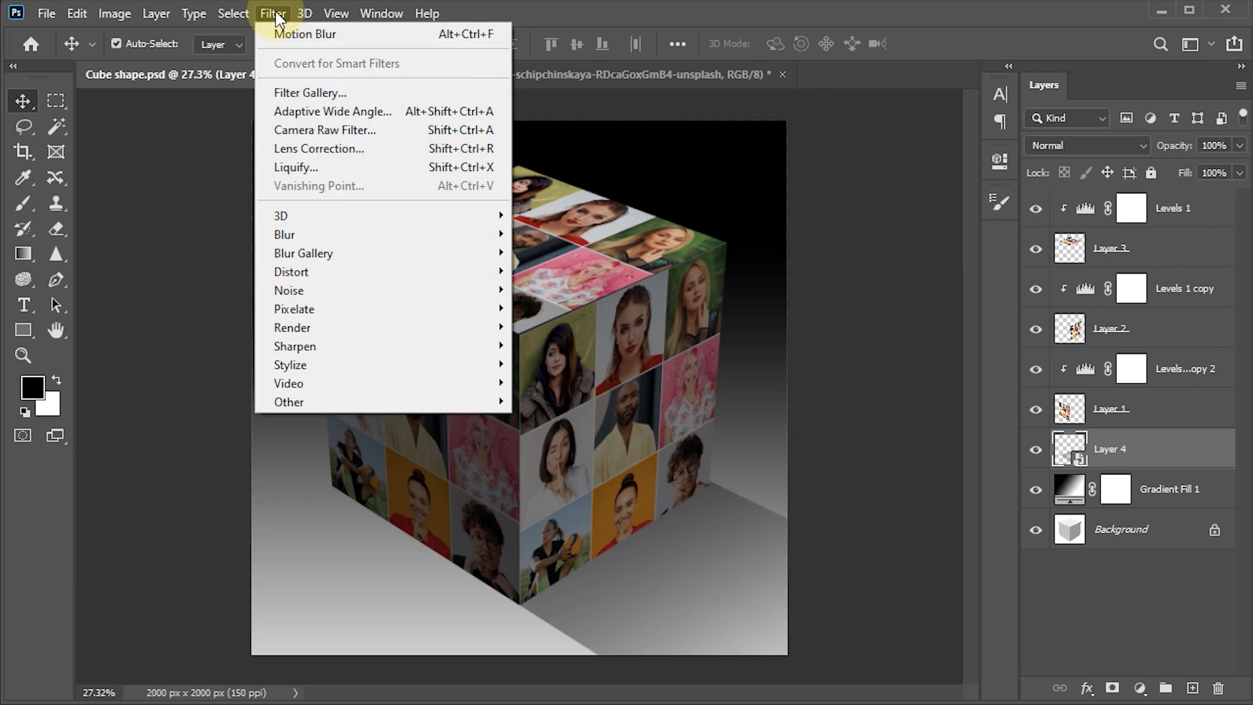
mouse_move(386, 237)
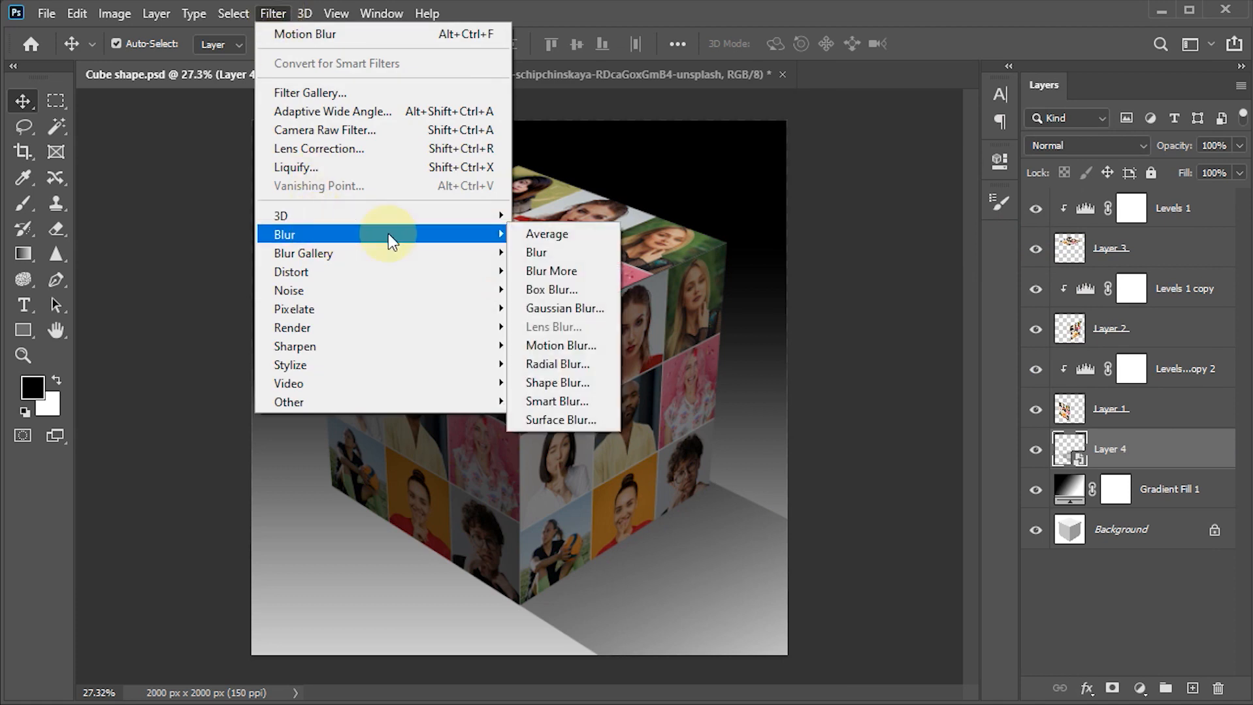
left_click(564, 309)
left_click_drag(858, 492, 885, 491)
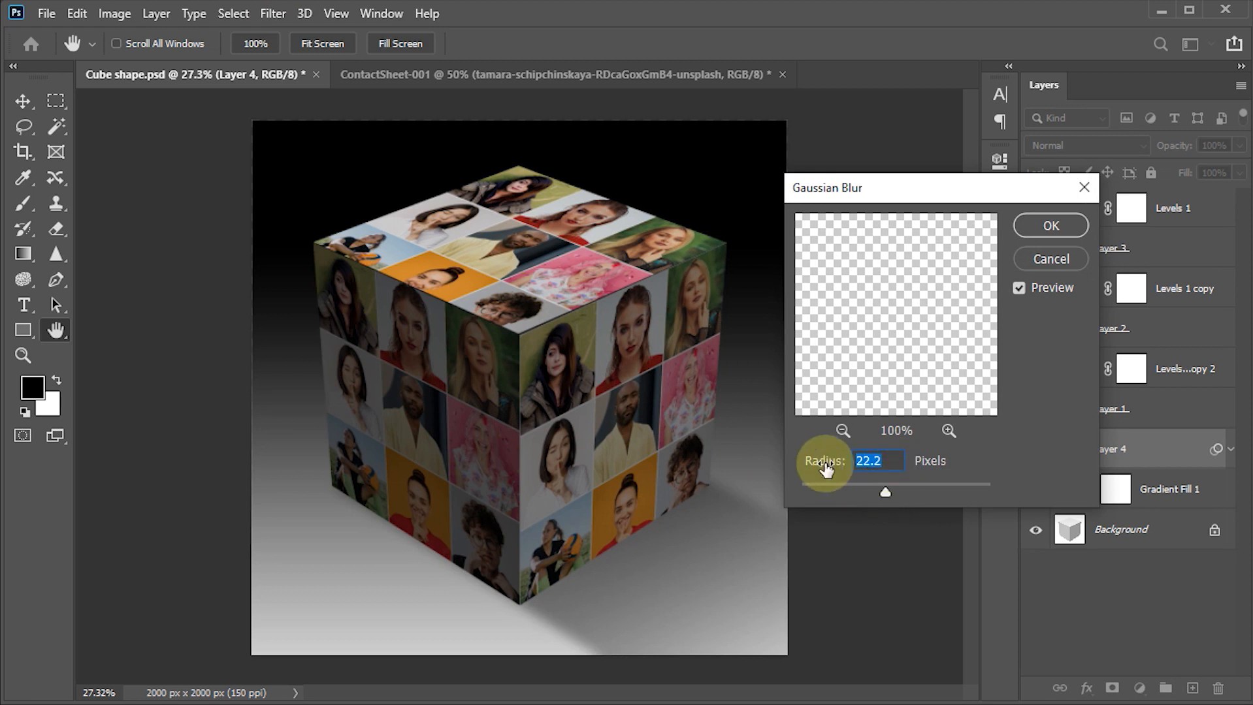
type("20")
left_click(1035, 229)
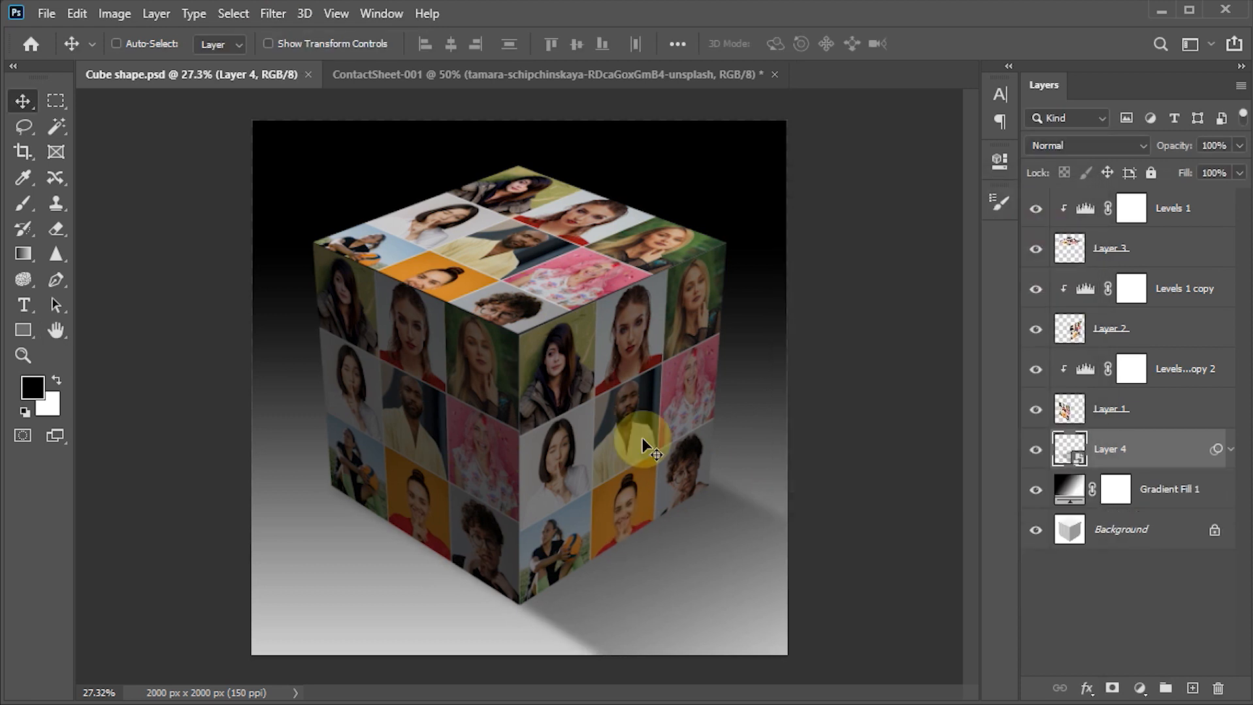
- Convert all cube face layers and their Levels adjustments, from Levels 1 down to Layer 1, into one smart object
left_click(1081, 209)
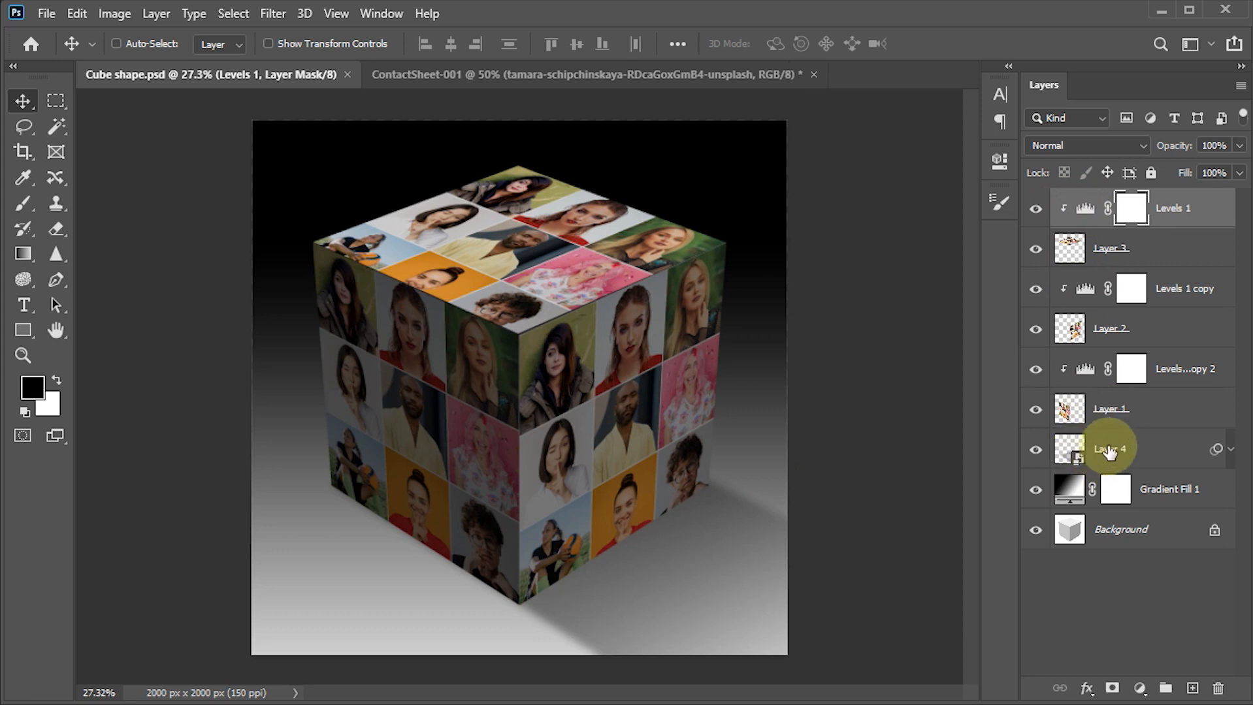
left_click(1117, 412, "shift")
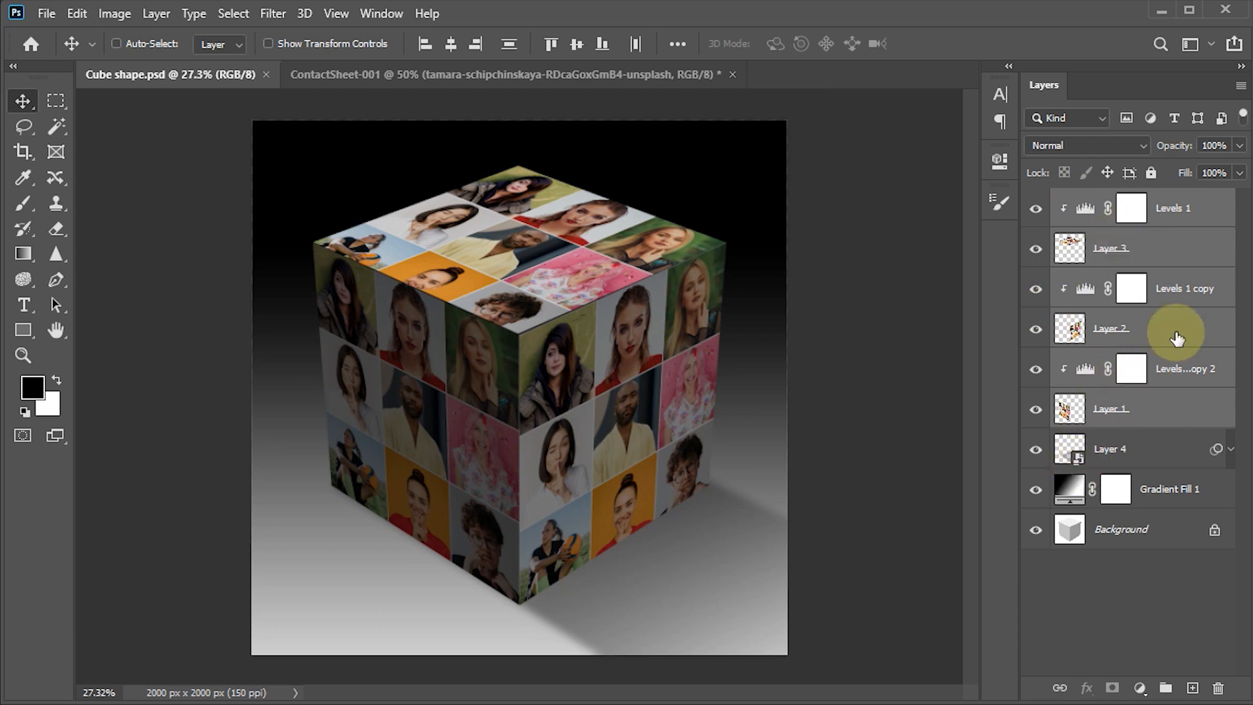
right_click(1182, 291)
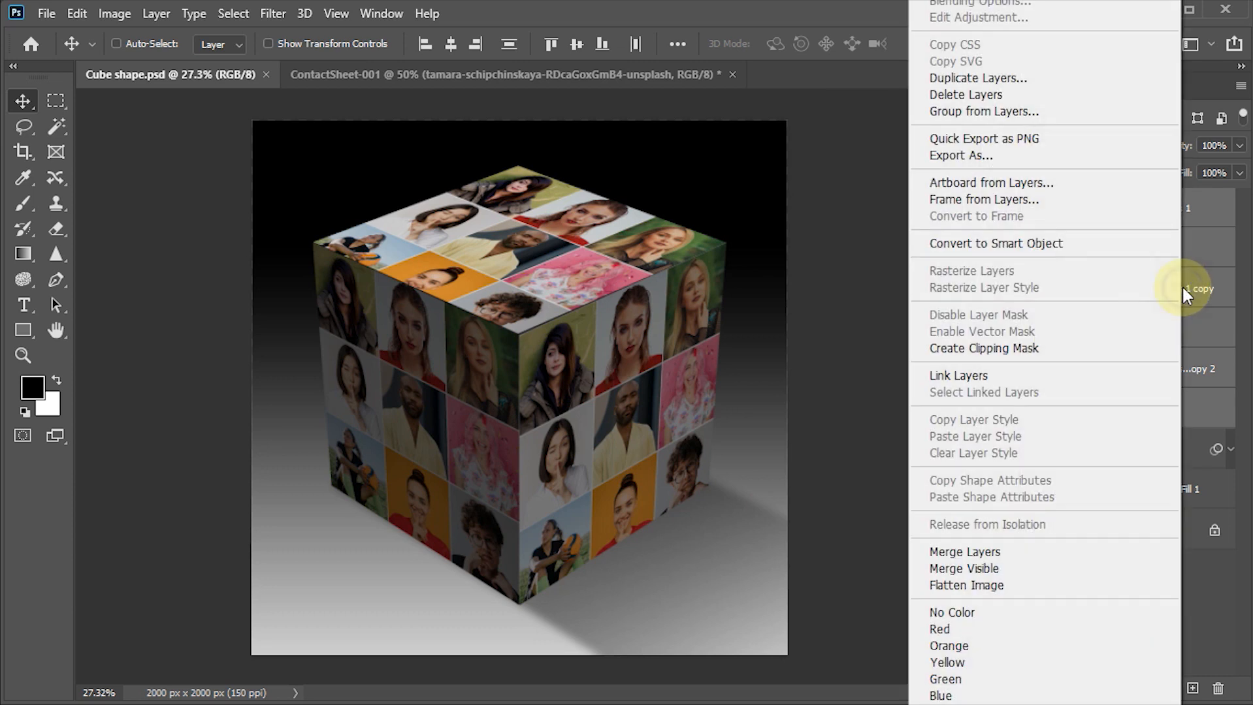
left_click(989, 243)
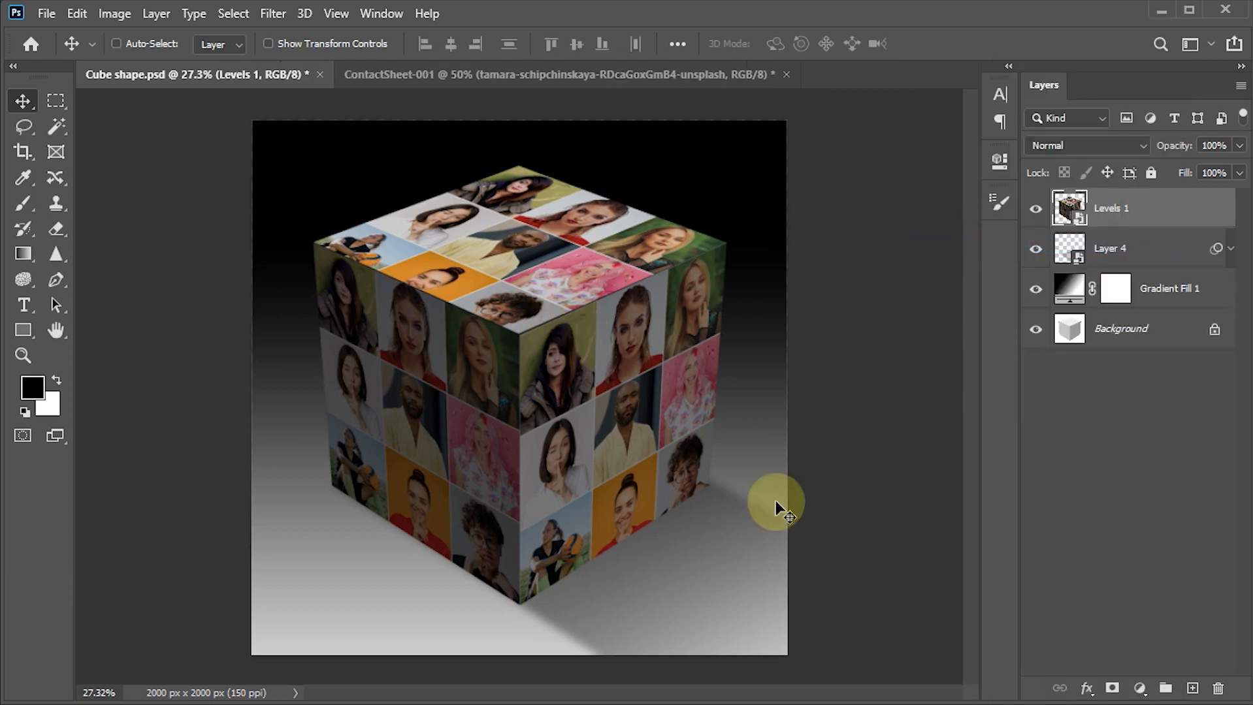
- Add a Levels adjustment clipped to the cube smart object and set its white input level to 212
left_click(1139, 690)
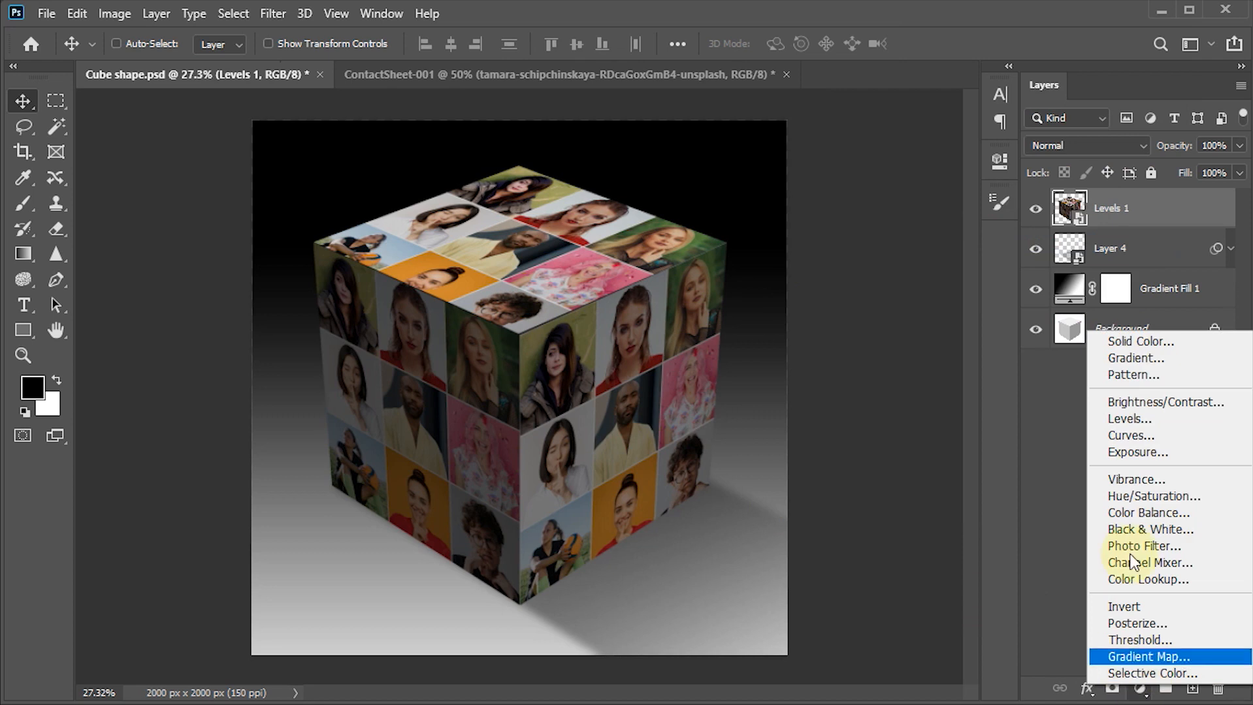
left_click(1129, 420)
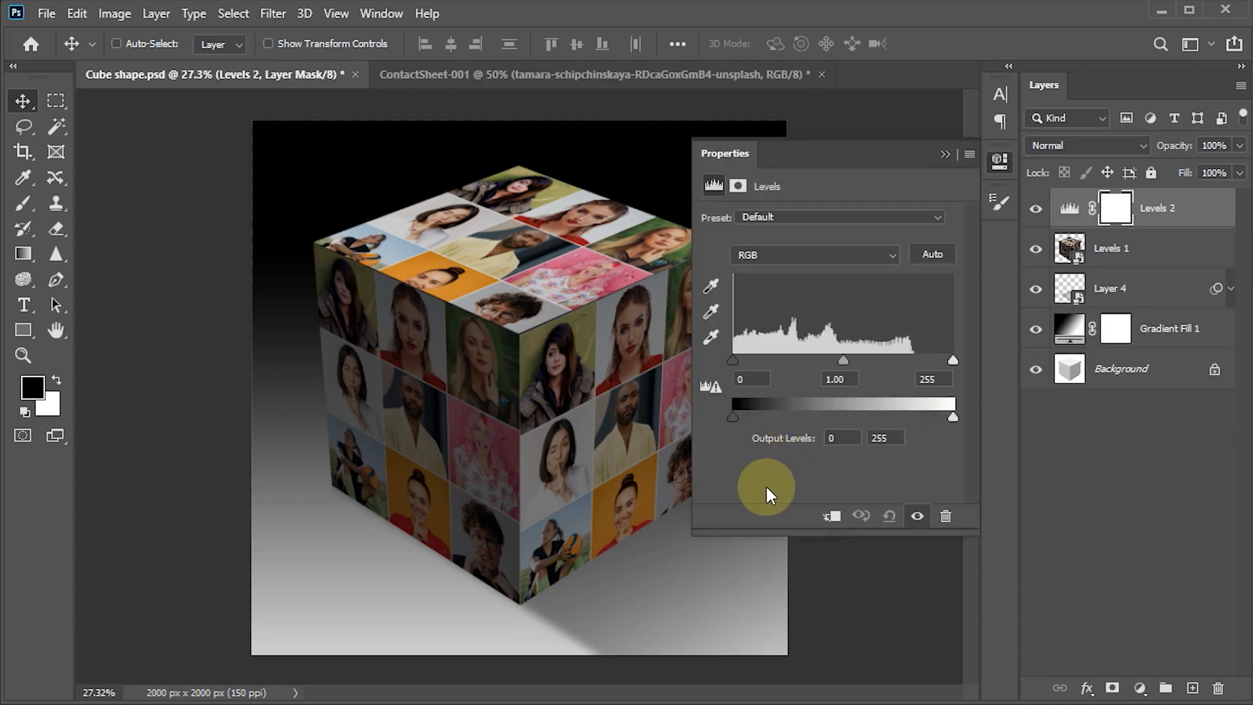
left_click(832, 518)
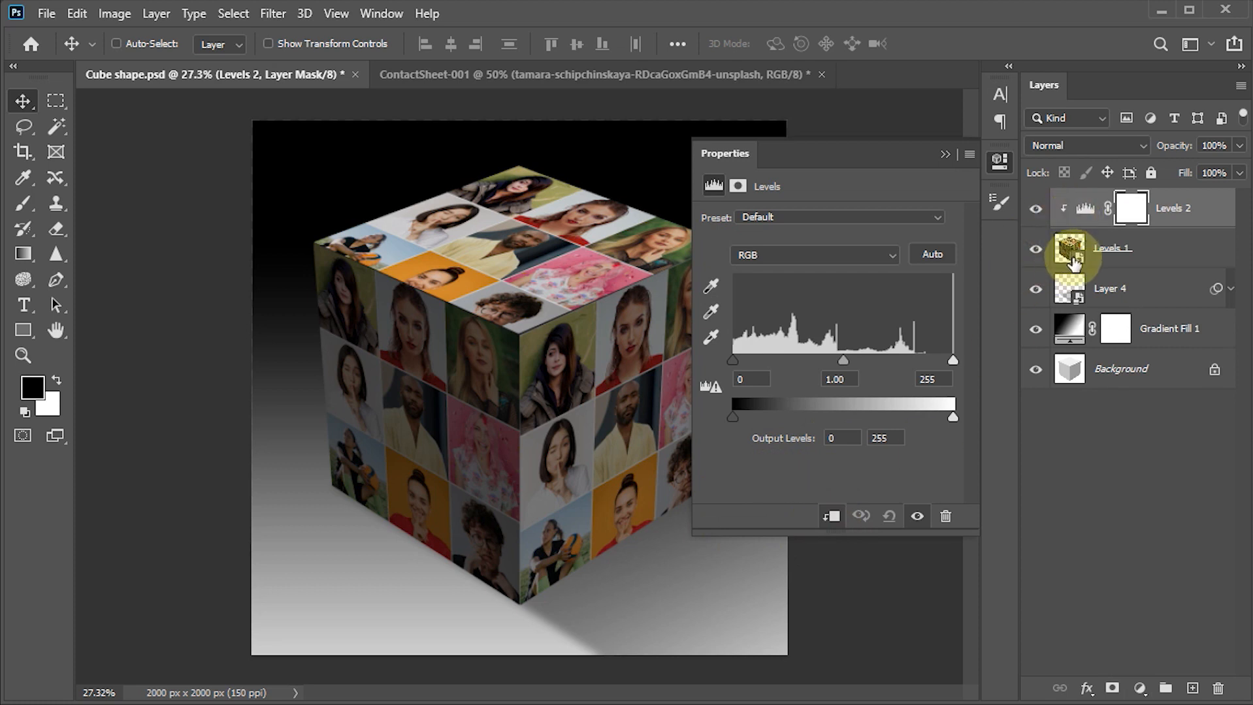
left_click_drag(952, 359, 916, 359)
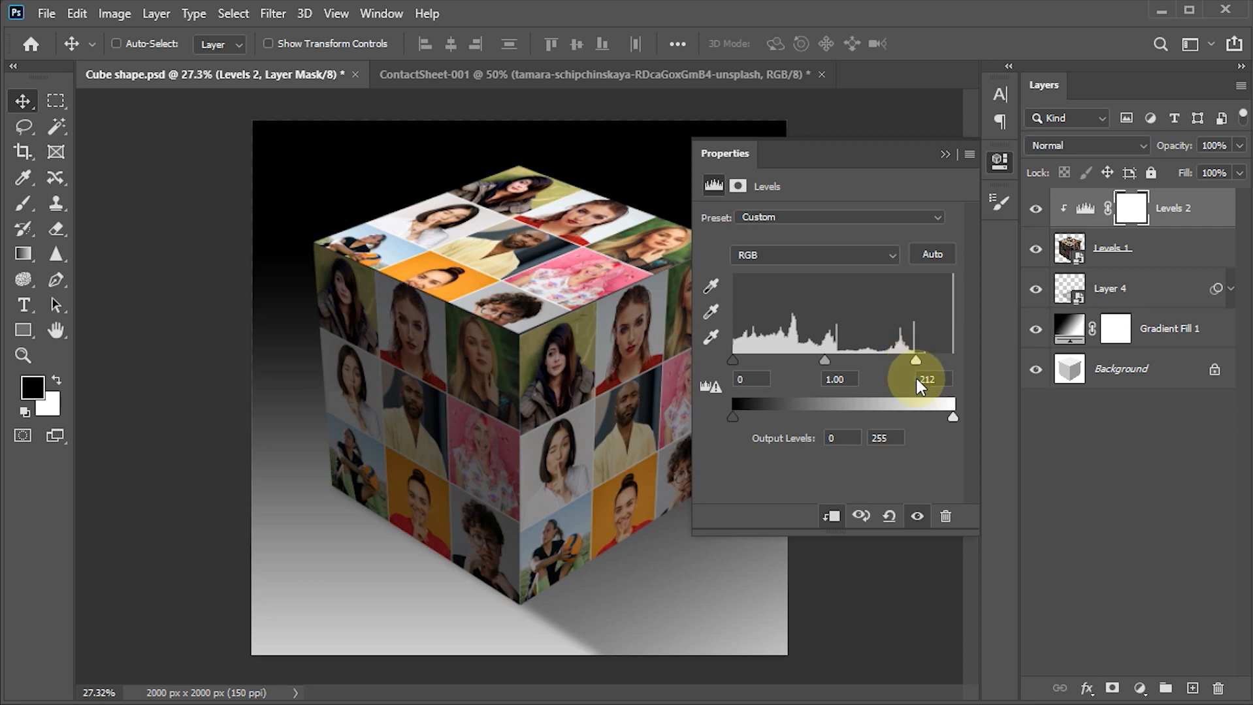
left_click(945, 155)
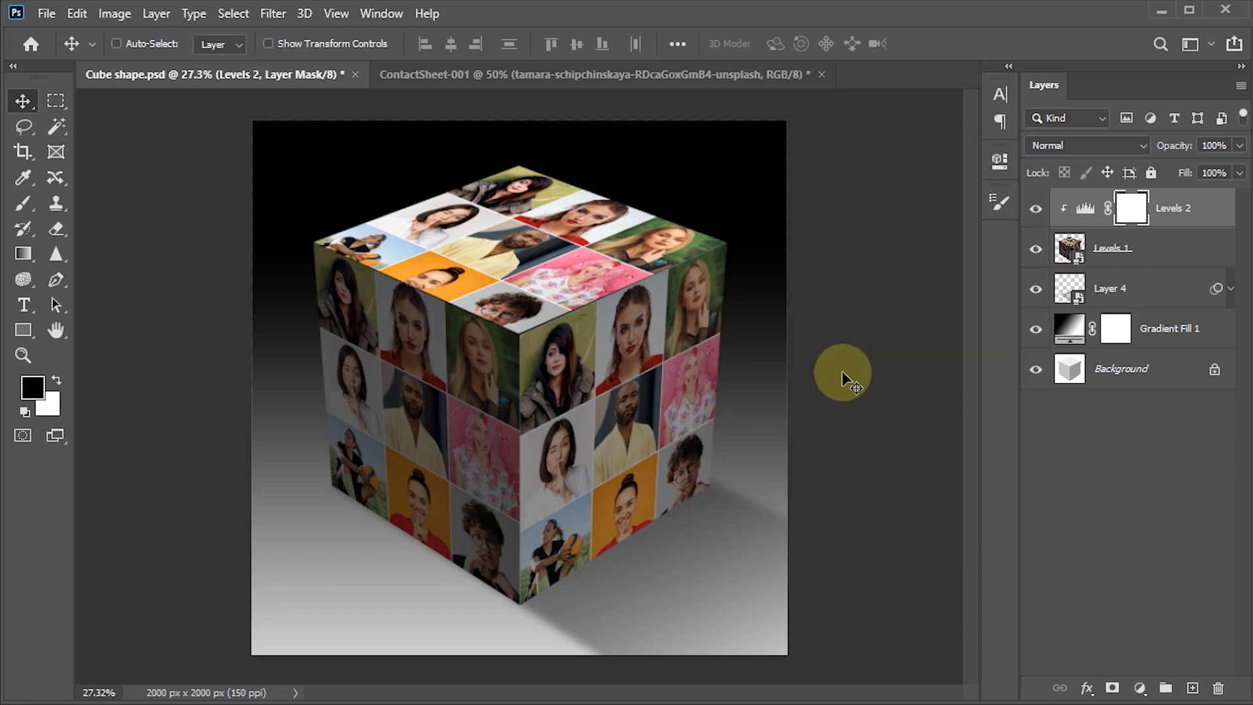
- Add a Vibrance adjustment clipped to the cube smart object and set Vibrance to +40
left_click(1140, 691)
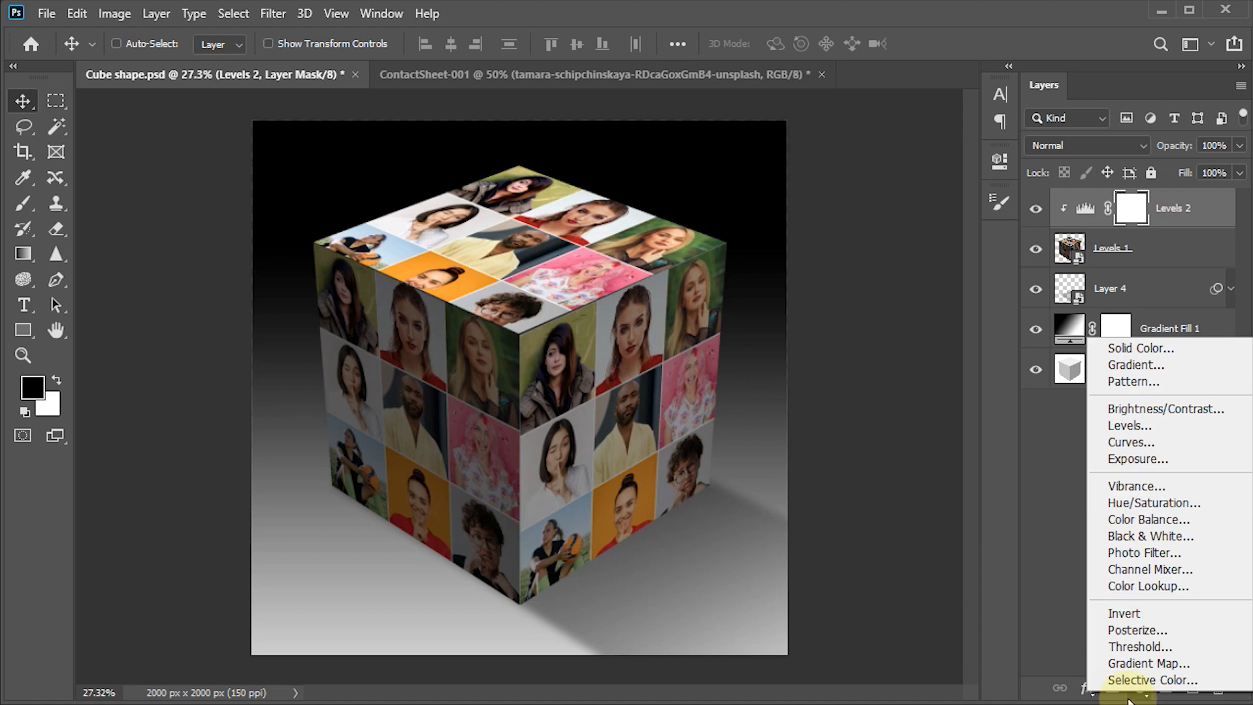
left_click(1134, 486)
left_click(831, 516)
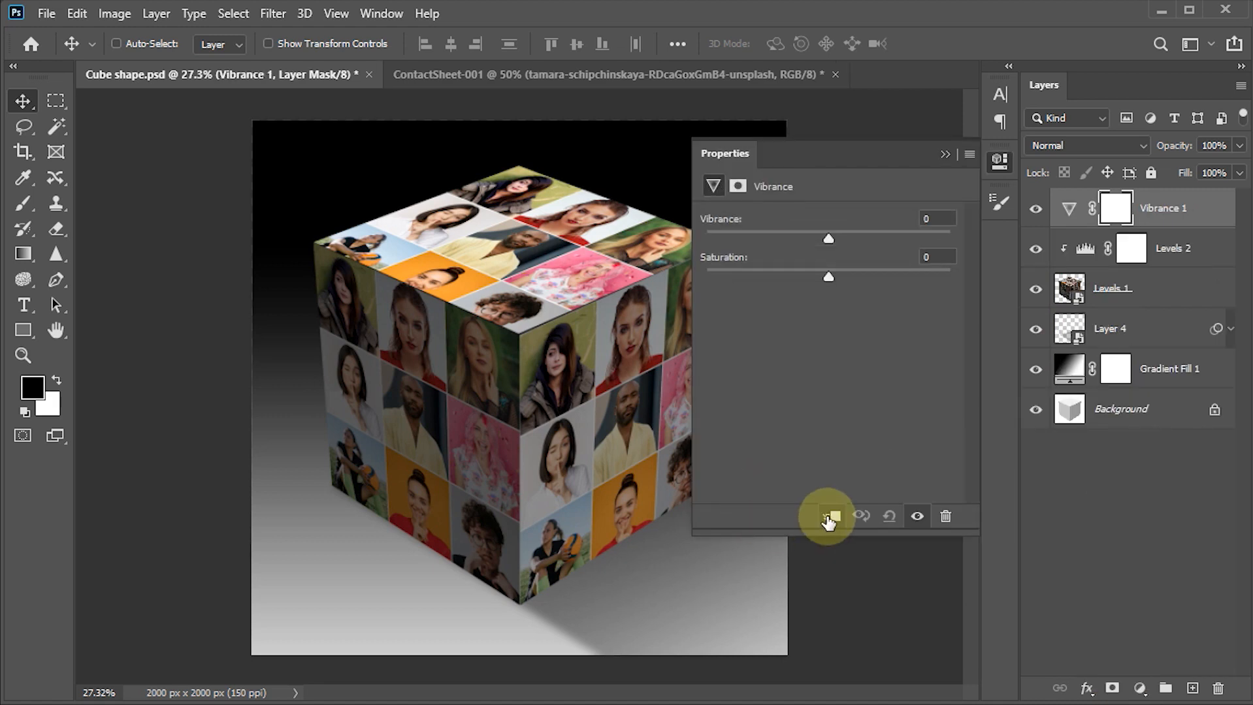
left_click_drag(828, 241, 877, 238)
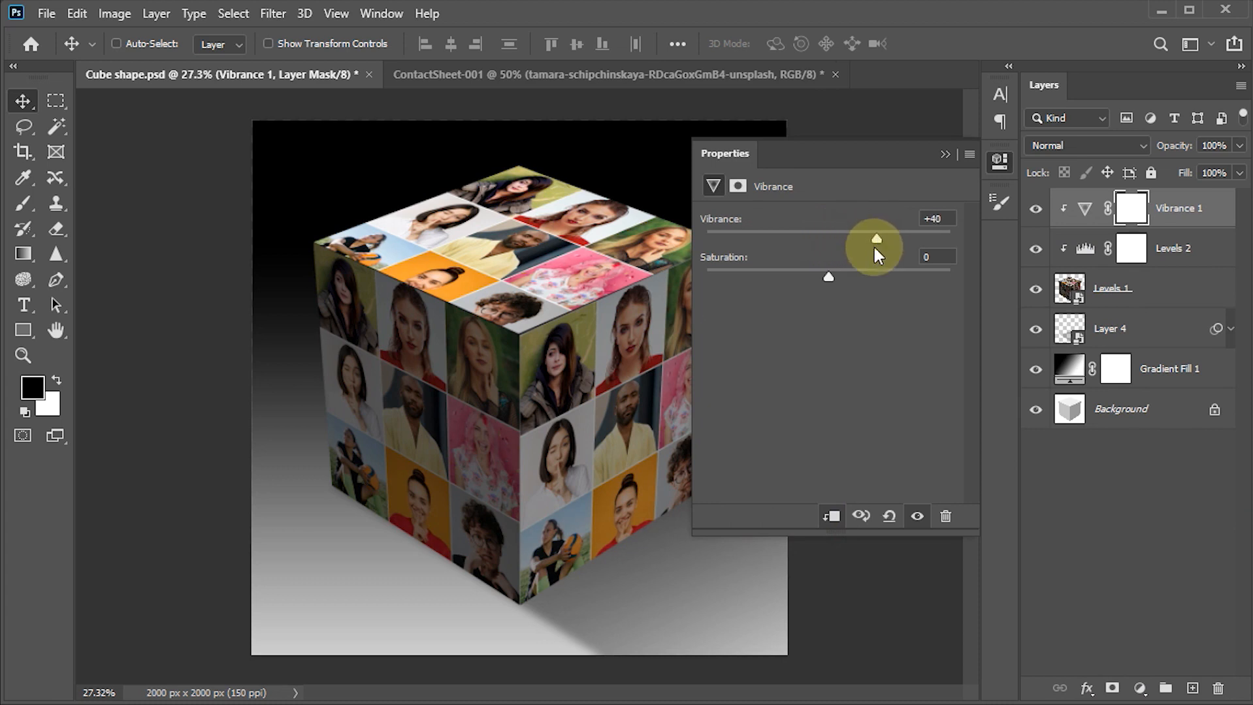
left_click(946, 152)
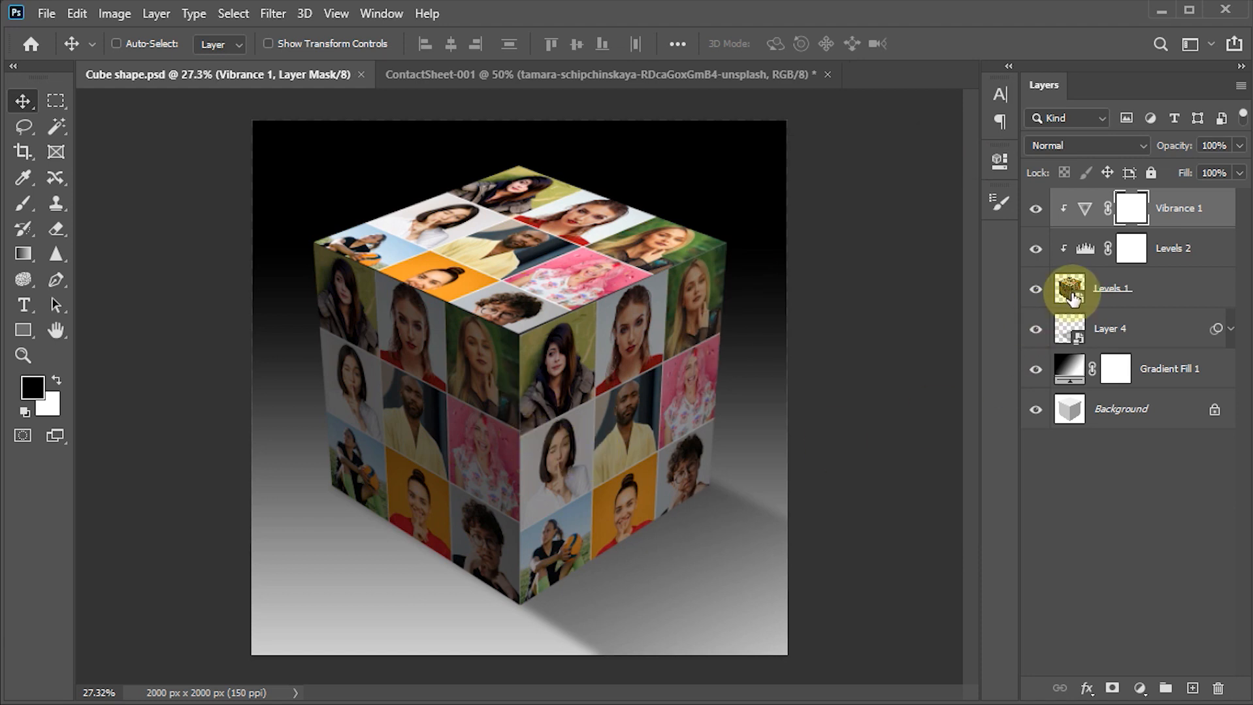
- Duplicate the cube smart object and move the lower one, Levels 1, slightly straight down to start a reflection
left_click(1071, 294)
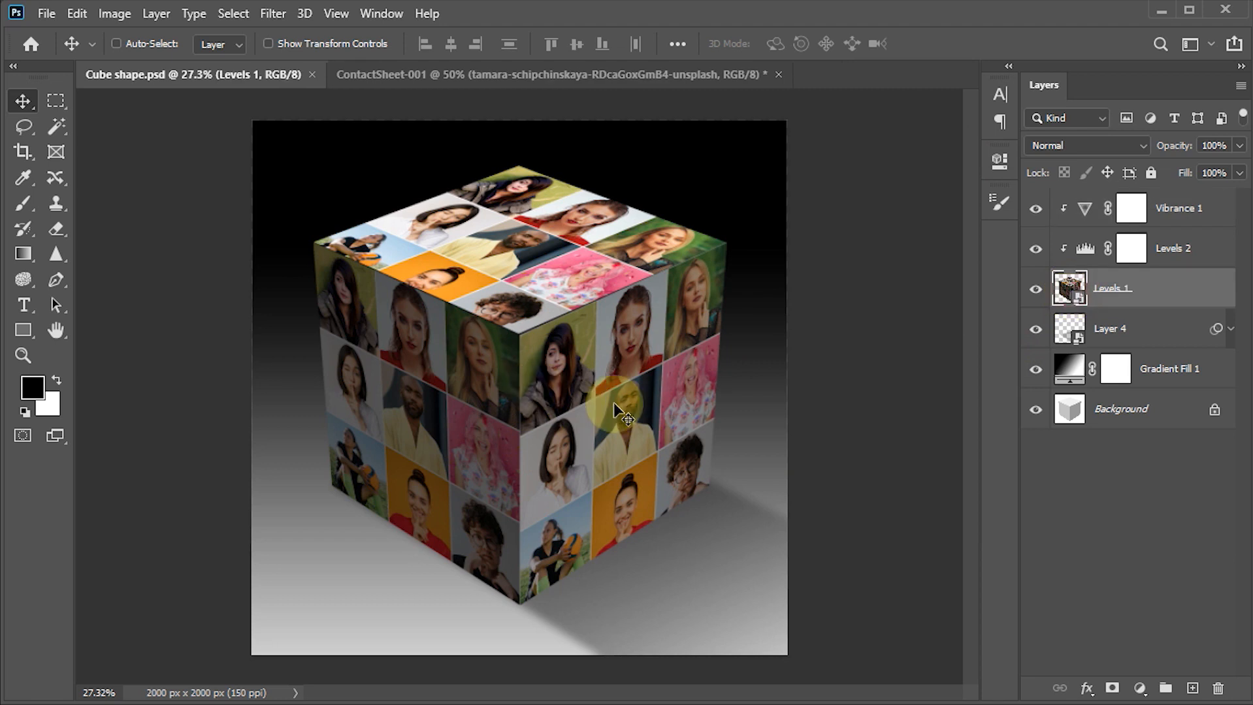
key("ctrl+j")
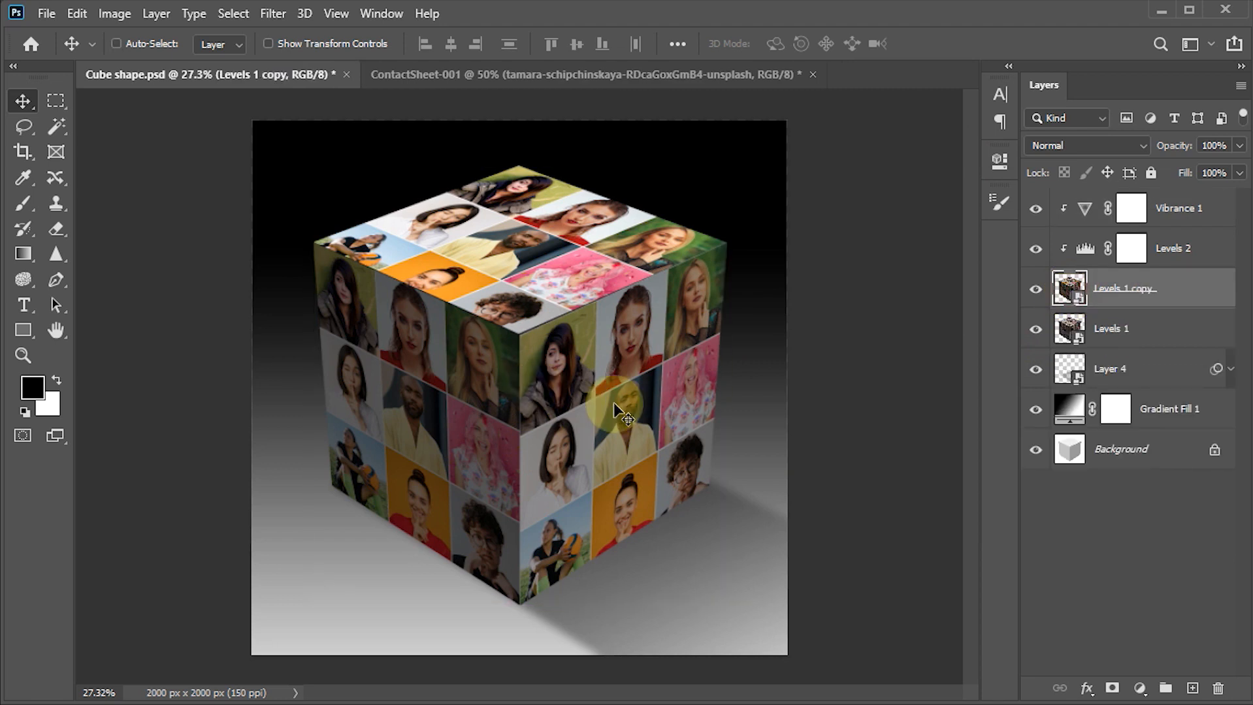
left_click(1074, 332)
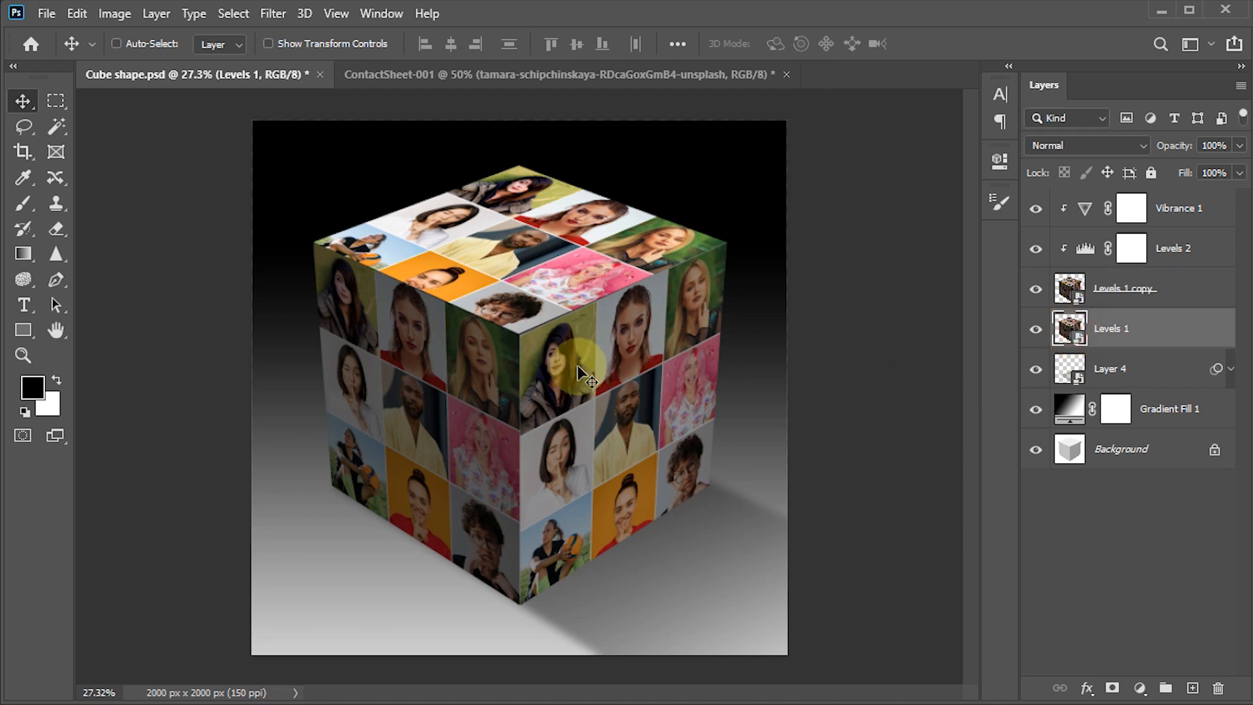
left_click_drag(556, 372, 557, 411)
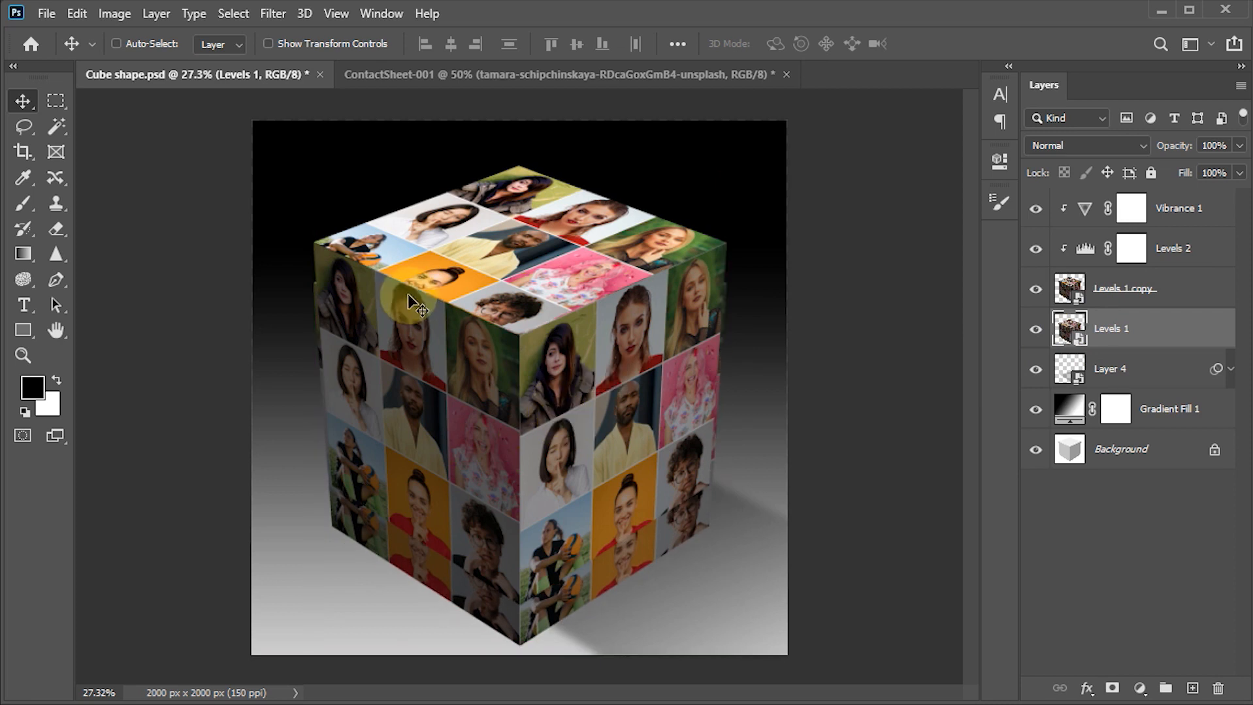
- Apply a Gaussian Blur with an 18-pixel radius to the reflection layer, Levels 1
left_click(275, 14)
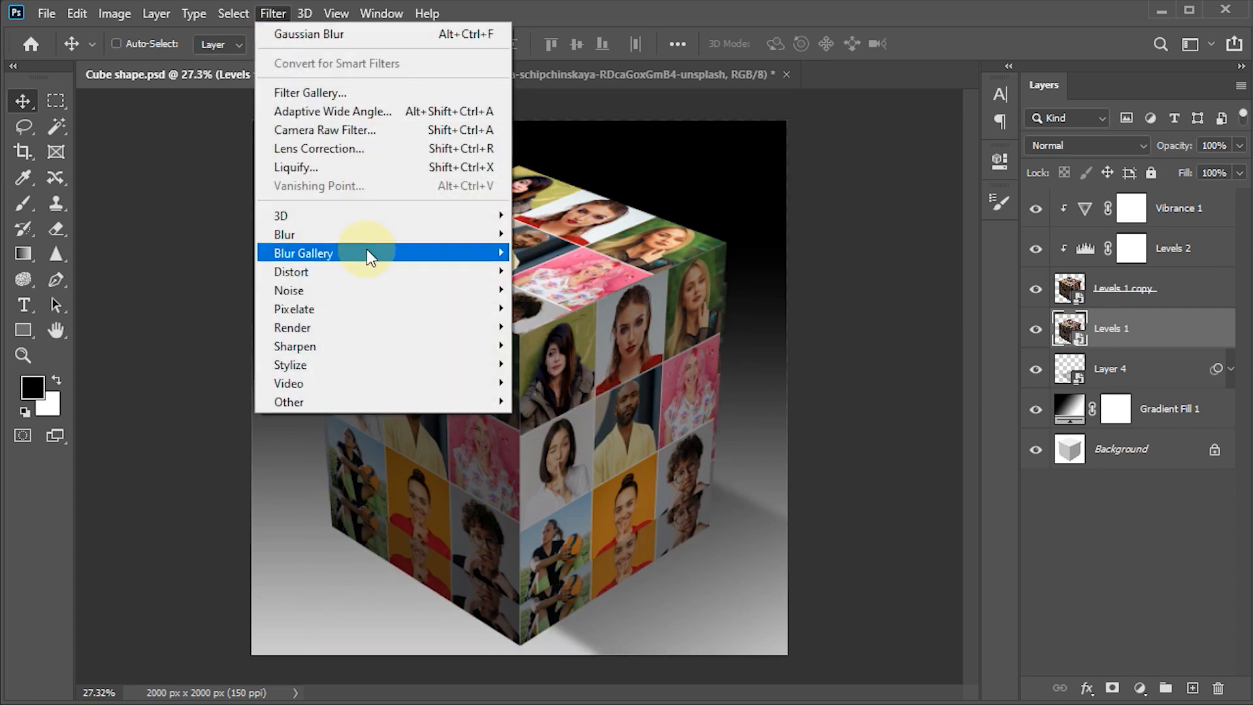
mouse_move(369, 237)
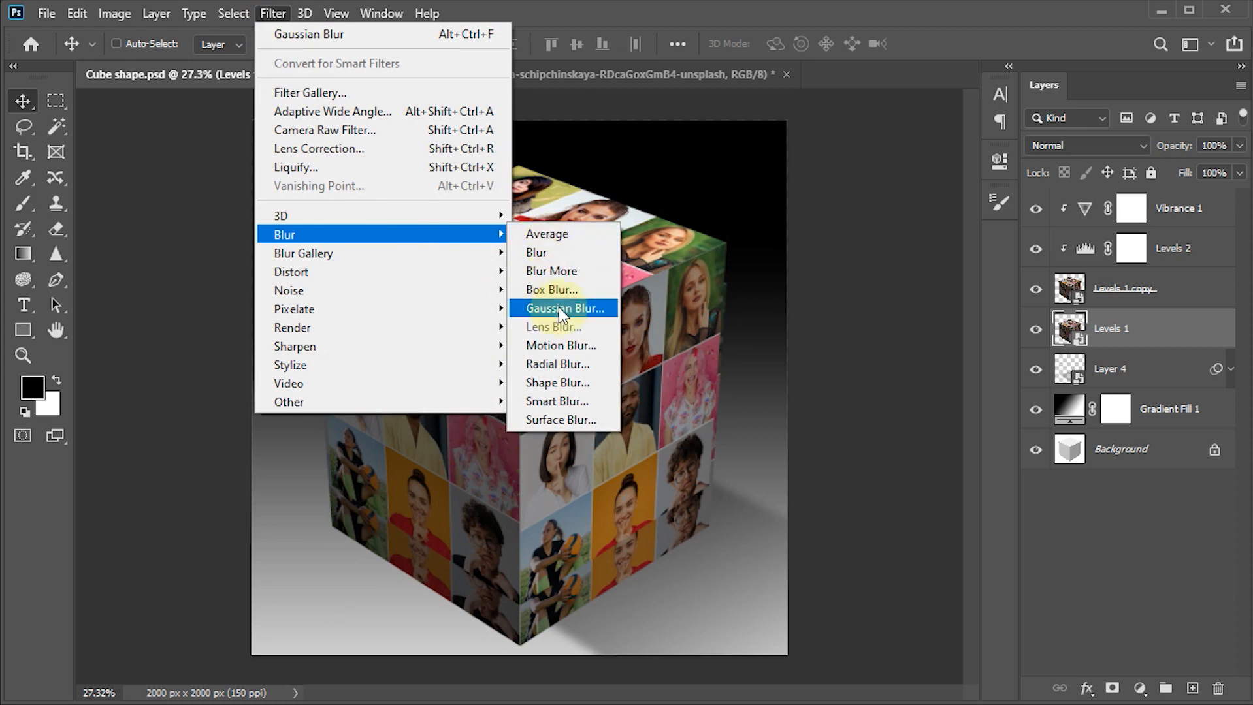
left_click(607, 309)
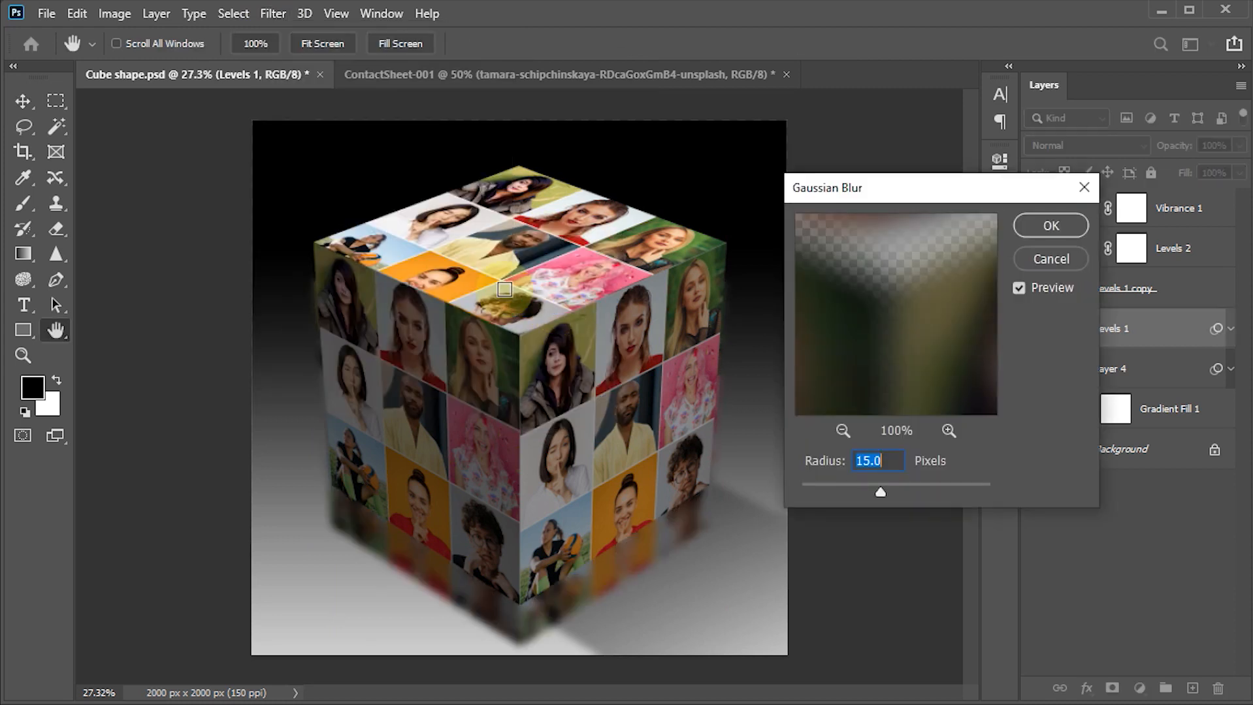
left_click_drag(897, 185, 794, 189)
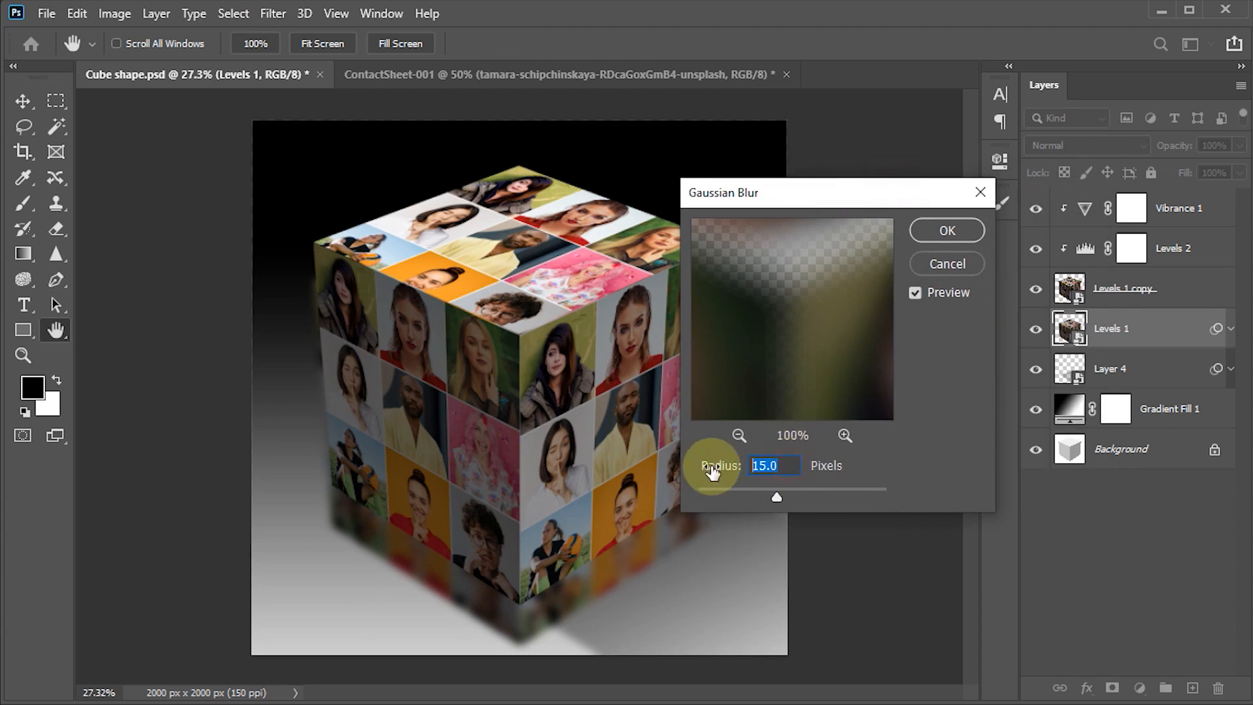
type("18")
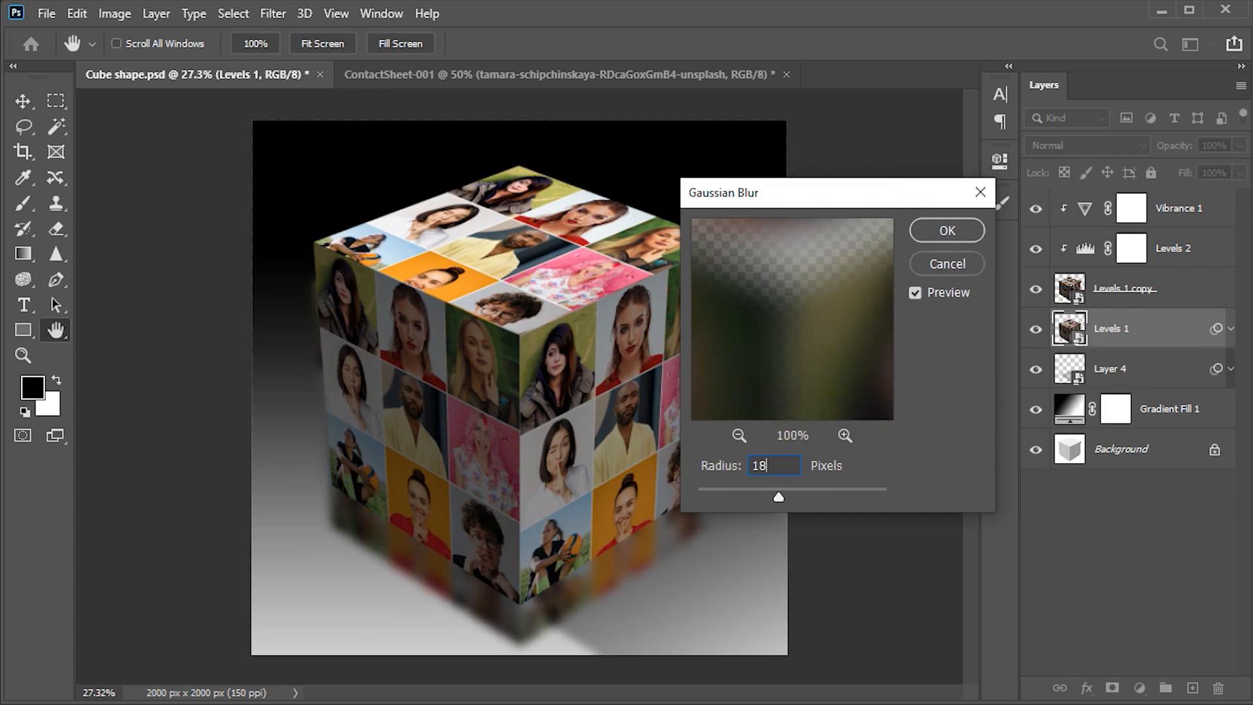
left_click(947, 230)
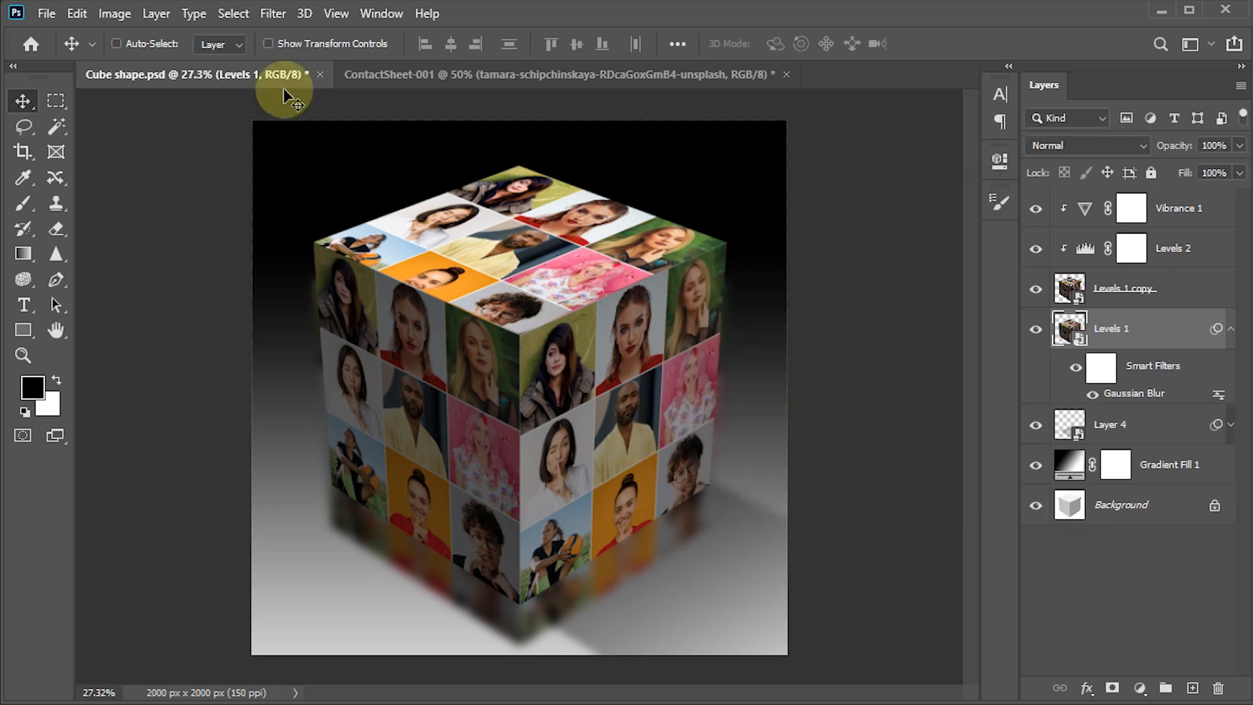
- Apply a Motion Blur at a 90° angle and 300-pixel distance to the reflection layer, Levels 1, and lower its opacity to 50%
left_click(274, 14)
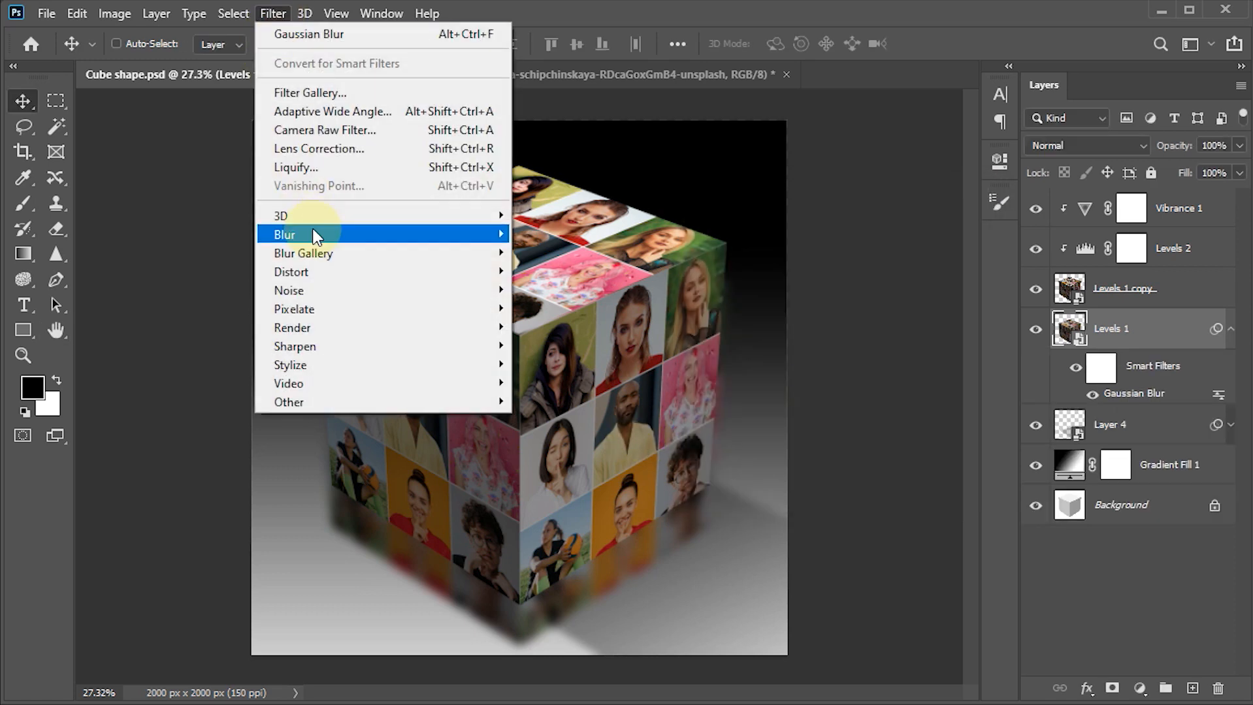
mouse_move(313, 234)
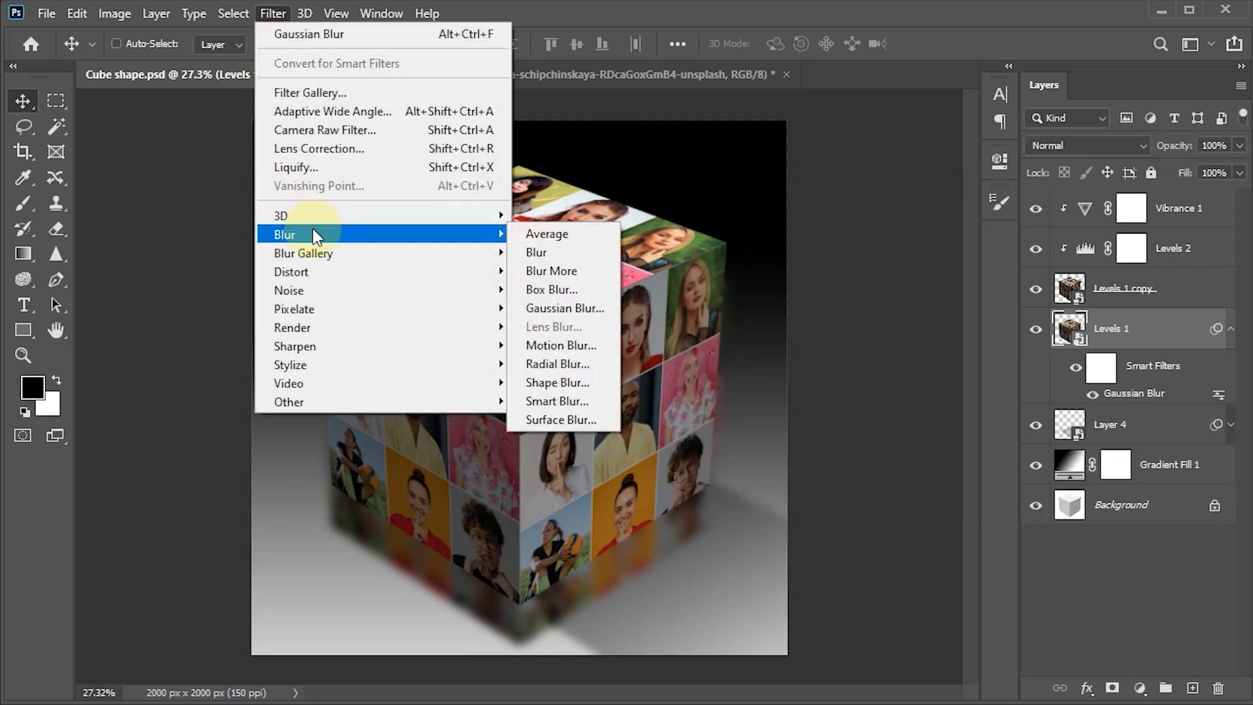
left_click(559, 345)
left_click(800, 441)
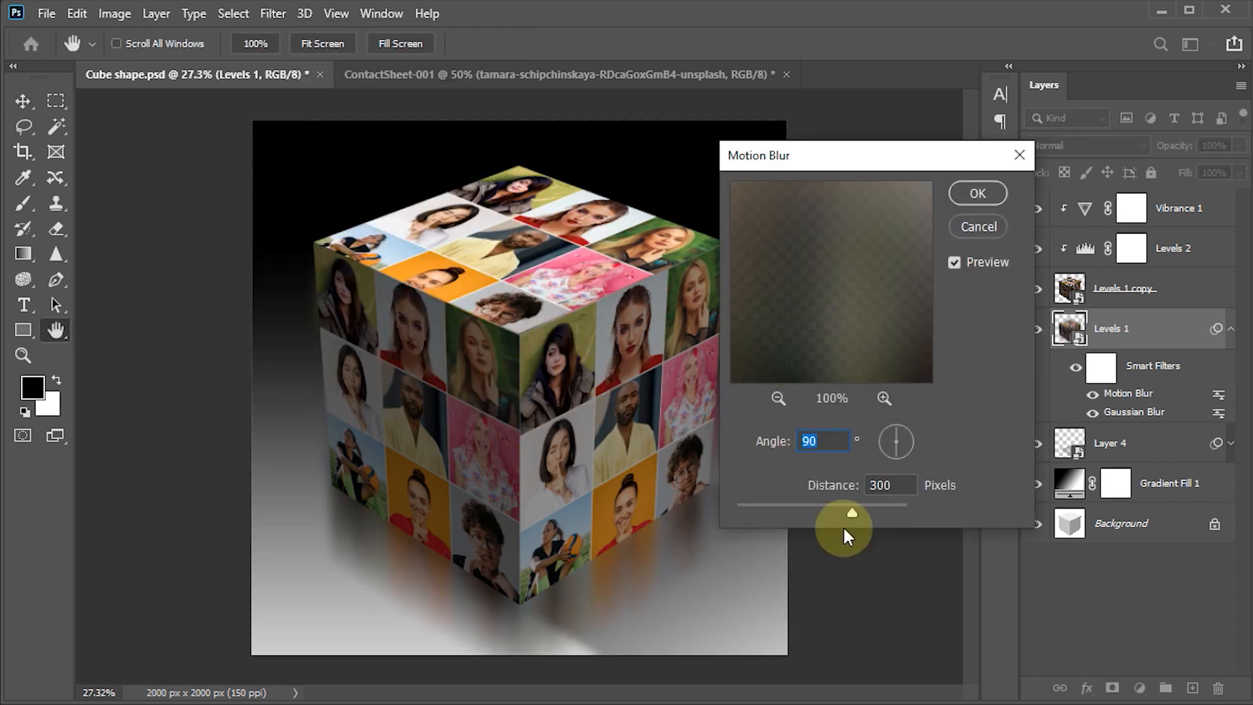
left_click(867, 486)
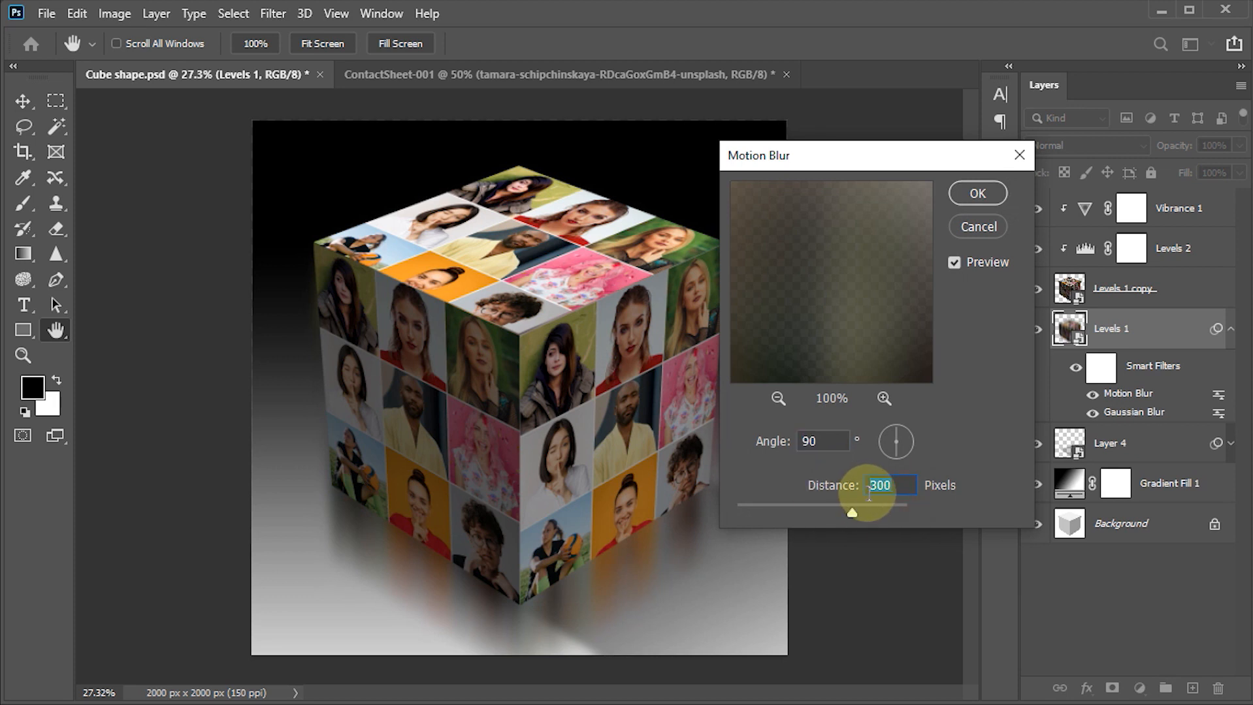
type("320")
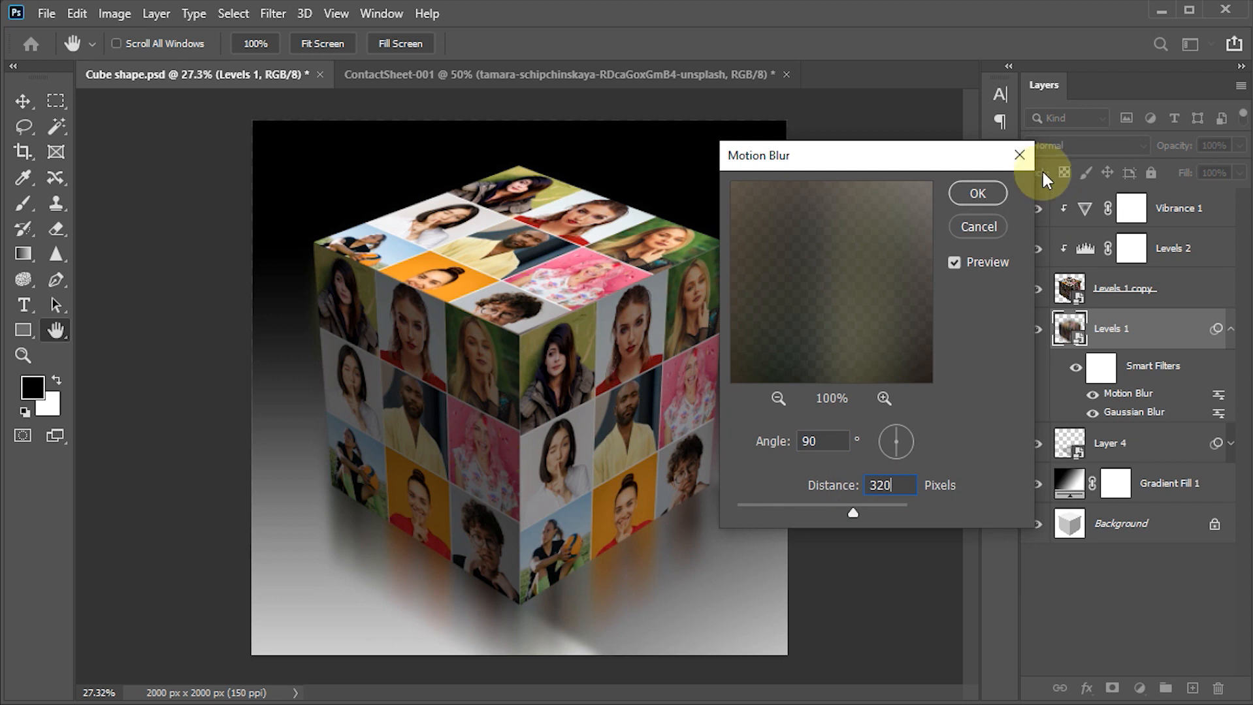
left_click(978, 193)
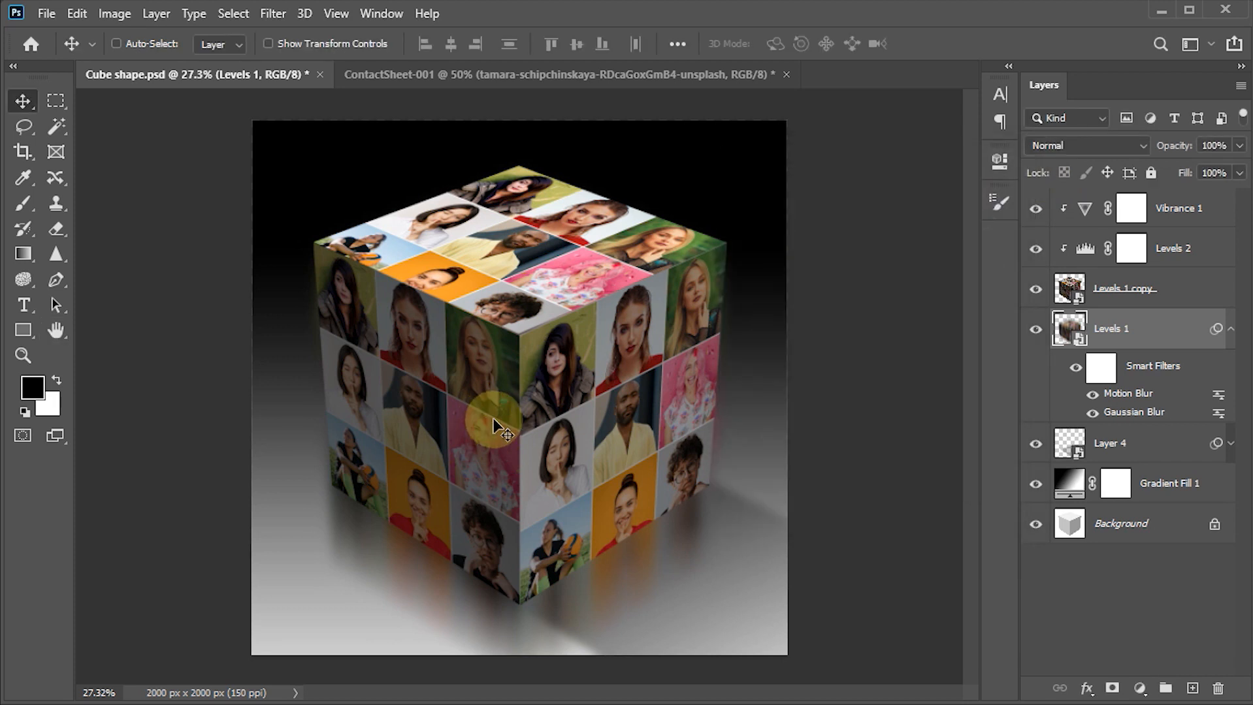
key("5")
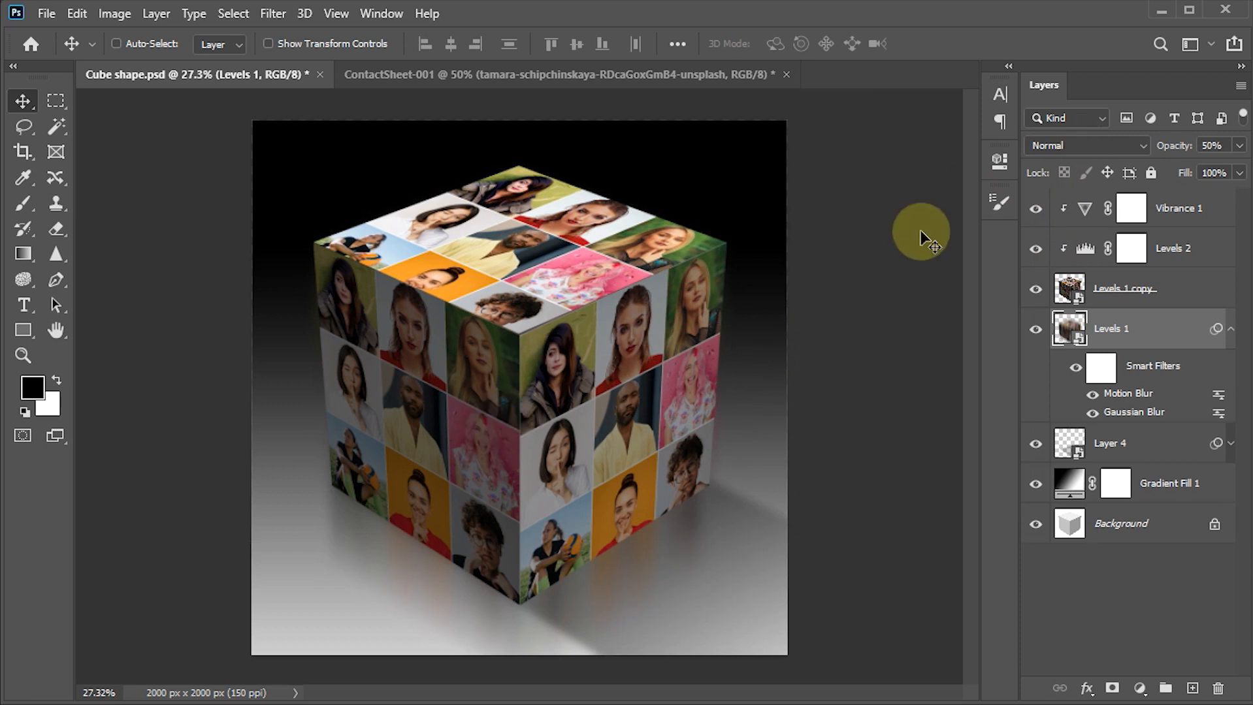
scroll(533, 495, "up", 1)
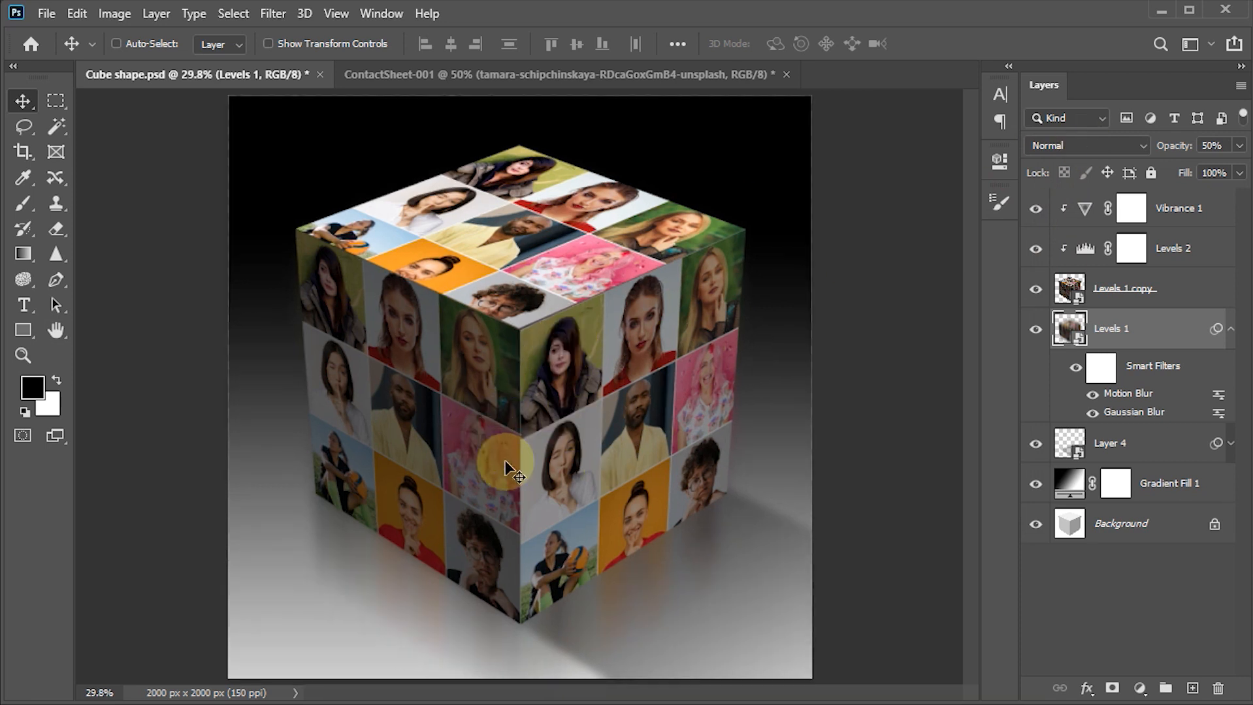
- Add a layer mask to the reflection layer, Levels 1, and set up a black brush at size 250
key("z")
left_click_drag(725, 343, 784, 369)
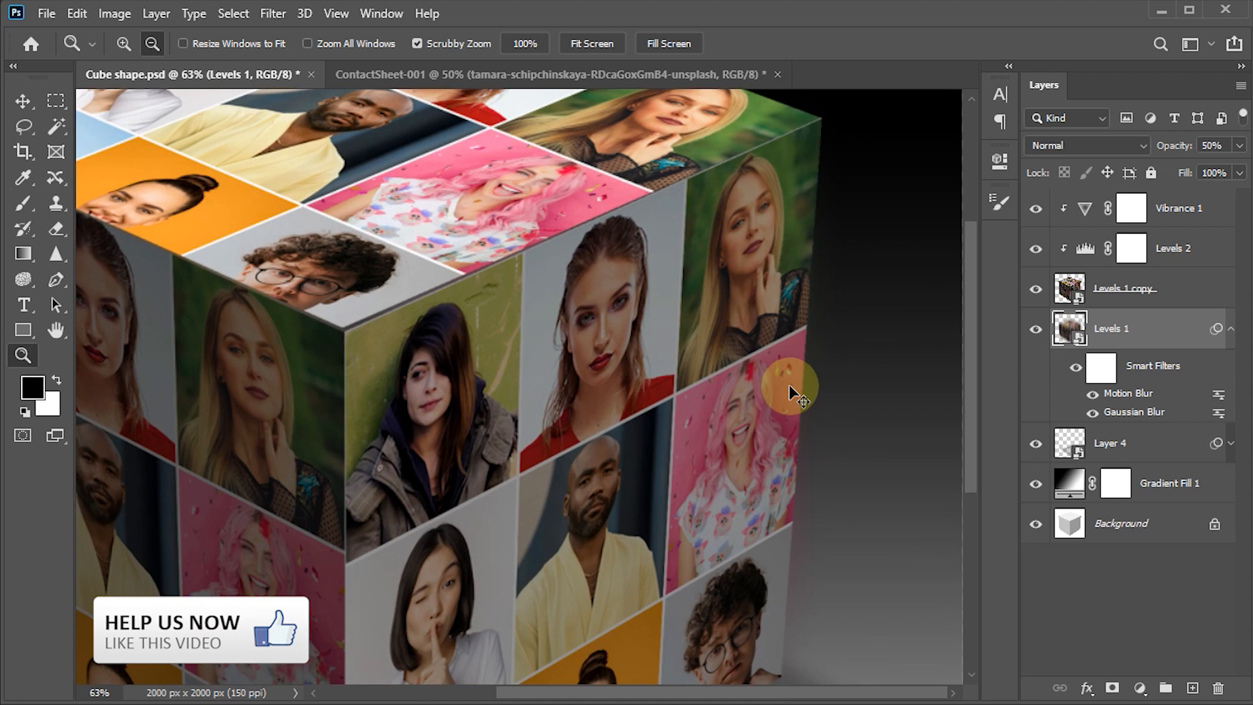
key("ctrl+0")
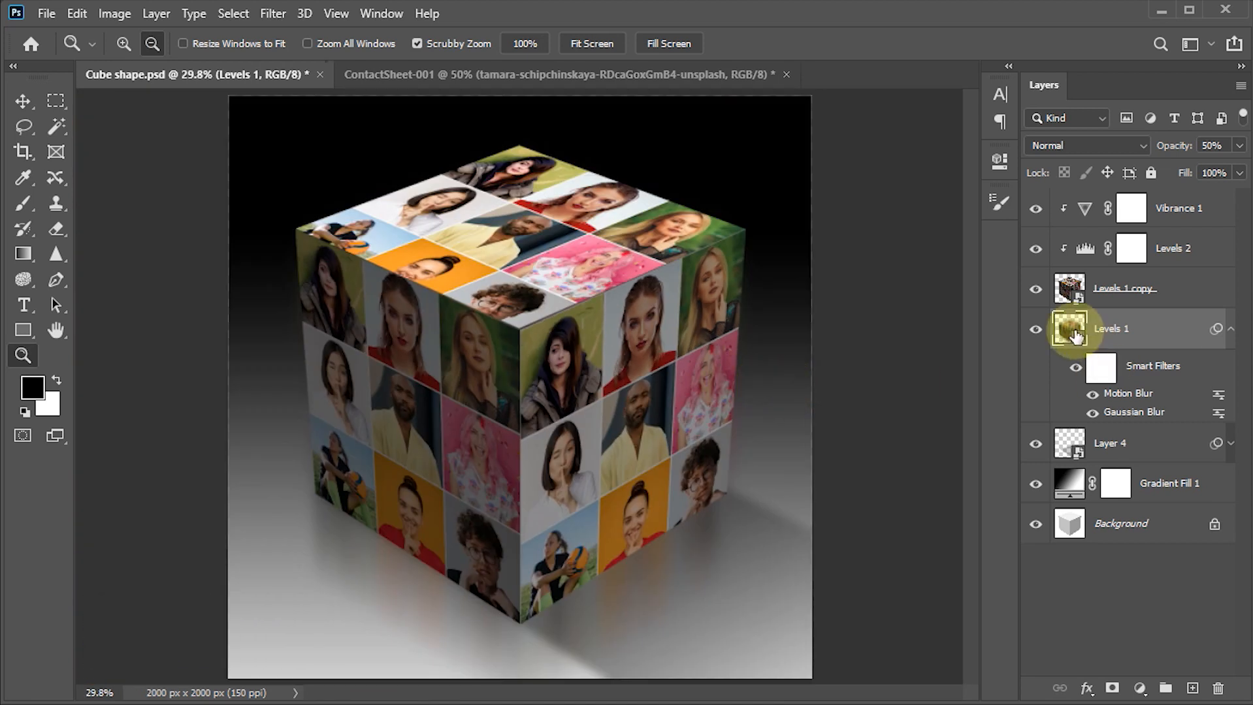
left_click(1112, 688)
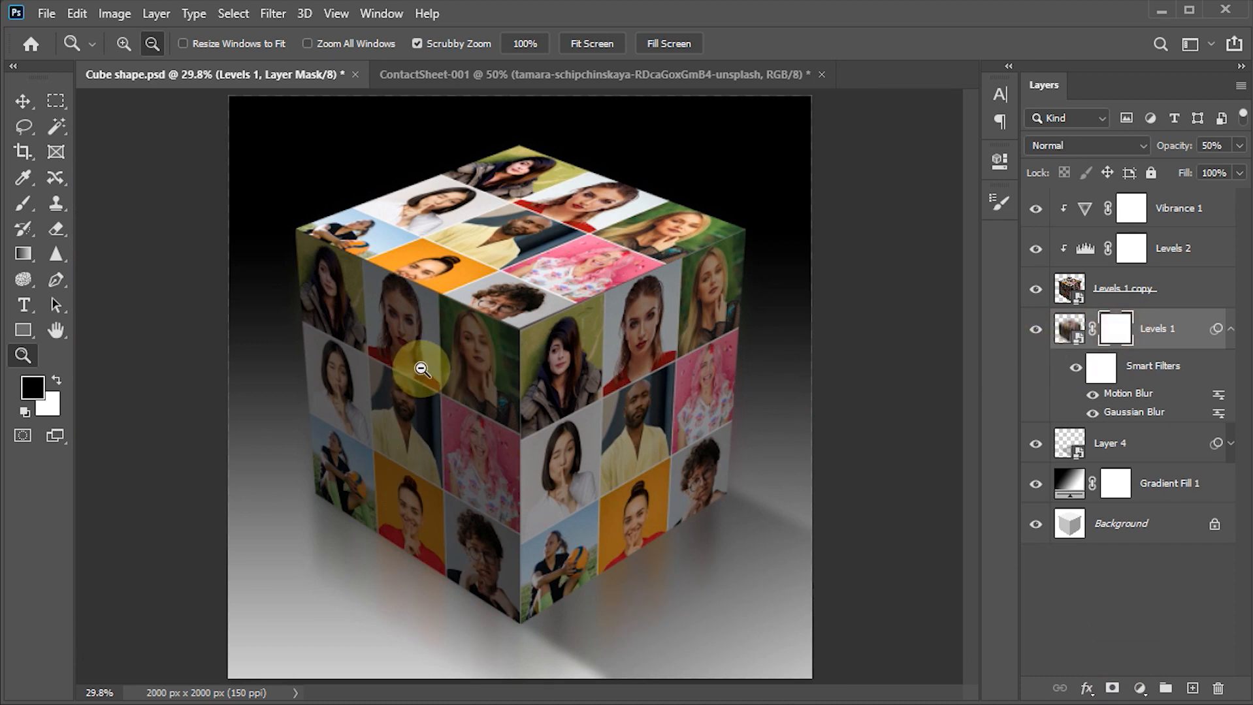
key("b")
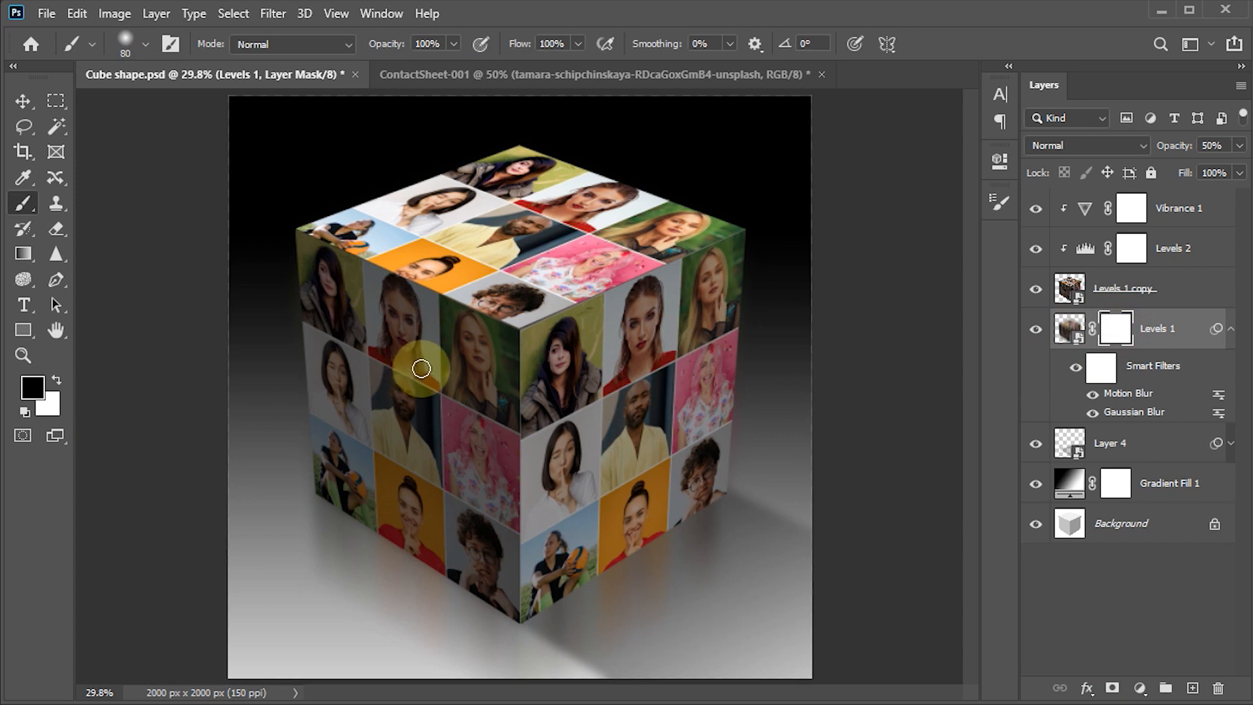
key("bracketright")
key("bracketright")
key("bracketright")
key("bracketright")
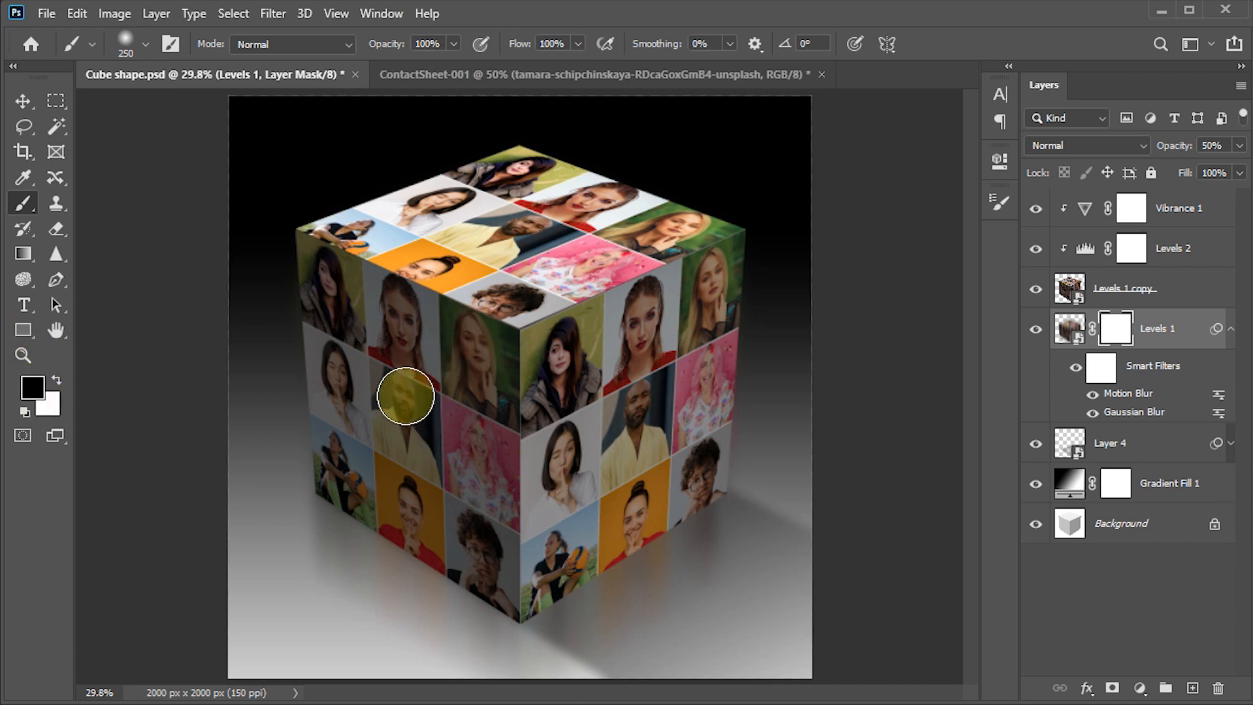
- Paint black on the Levels 1 mask across the upper parts of the cube's side faces to hide the reflection spilling around its edges
mouse_move(314, 250)
left_mouse_down()
mouse_move(316, 453)
mouse_move(517, 461)
mouse_move(539, 435)
left_mouse_up()
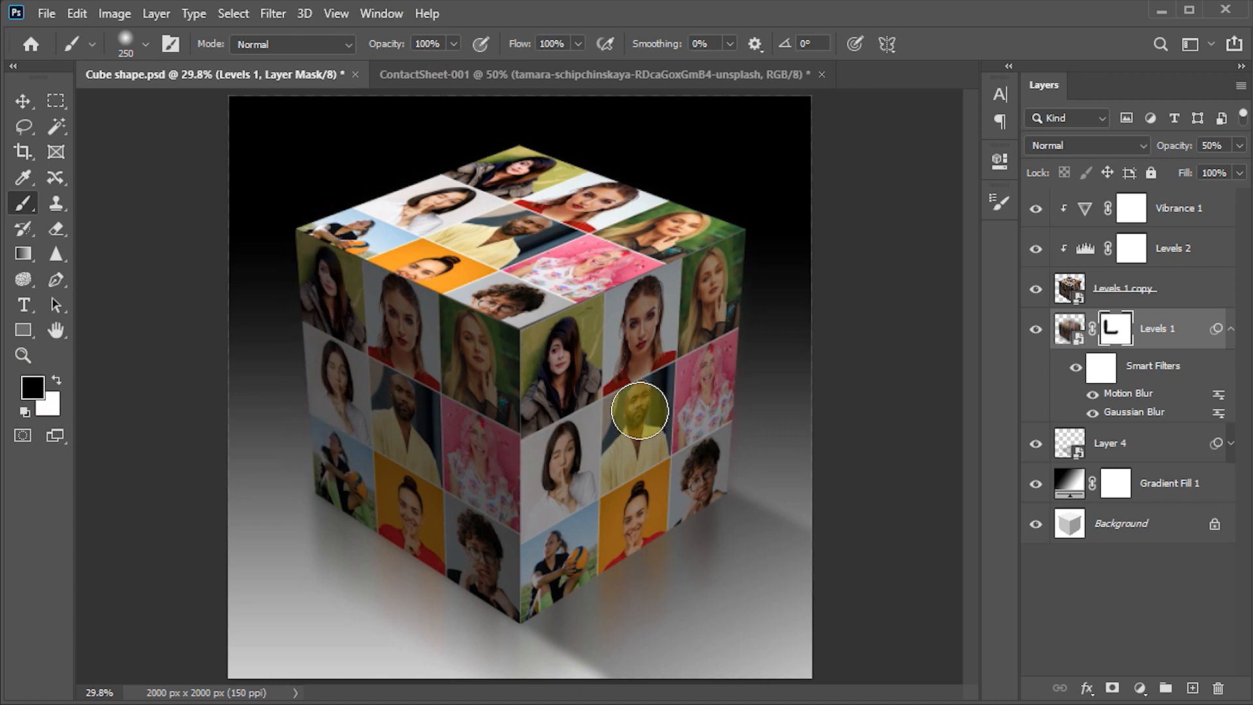
scroll(631, 408, "up", 5)
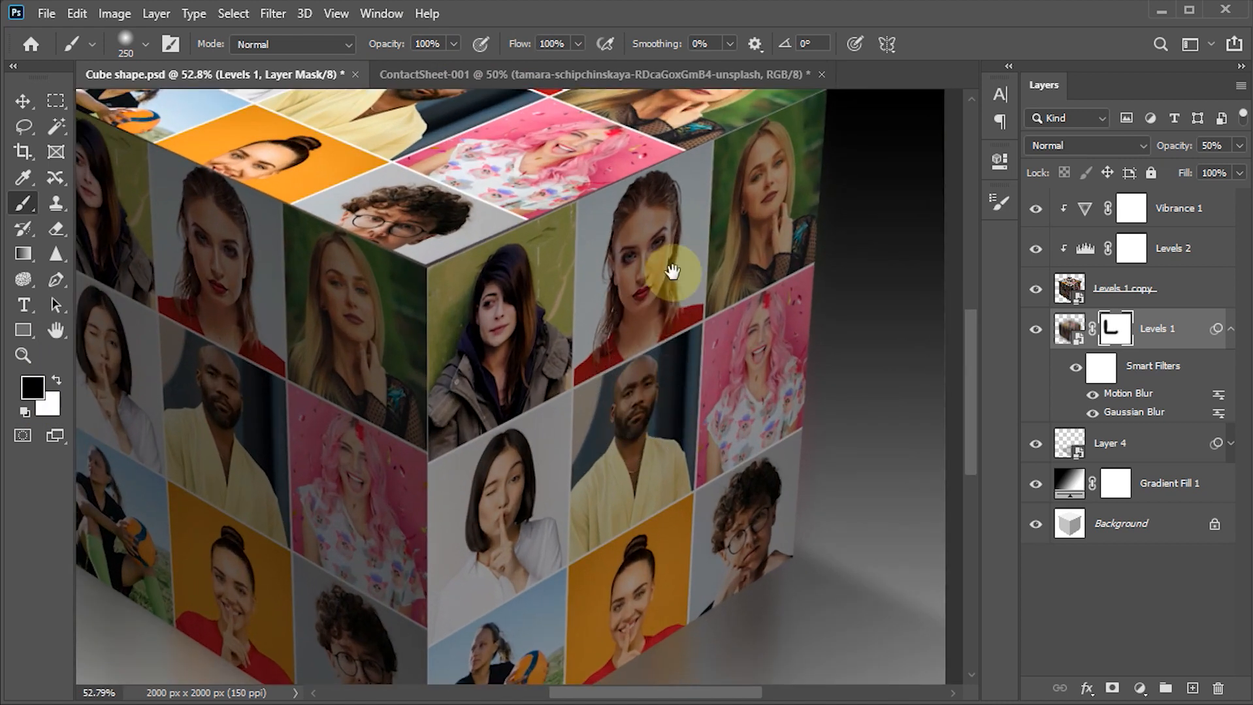
left_click_drag(671, 265, 503, 372)
mouse_move(642, 179)
left_mouse_down()
mouse_move(641, 428)
mouse_move(647, 279)
mouse_move(644, 416)
left_mouse_up()
mouse_move(655, 303)
left_mouse_down()
mouse_move(654, 257)
mouse_move(647, 425)
mouse_move(629, 226)
mouse_move(636, 378)
mouse_move(596, 373)
mouse_move(571, 392)
left_mouse_up()
left_click_drag(528, 356, 649, 274)
left_click_drag(477, 272, 702, 367)
left_click_drag(323, 307, 343, 282)
left_click_drag(461, 223, 474, 389)
mouse_move(324, 224)
left_mouse_down()
mouse_move(447, 164)
mouse_move(604, 237)
mouse_move(572, 259)
mouse_move(628, 318)
mouse_move(496, 324)
mouse_move(692, 341)
mouse_move(727, 317)
left_mouse_up()
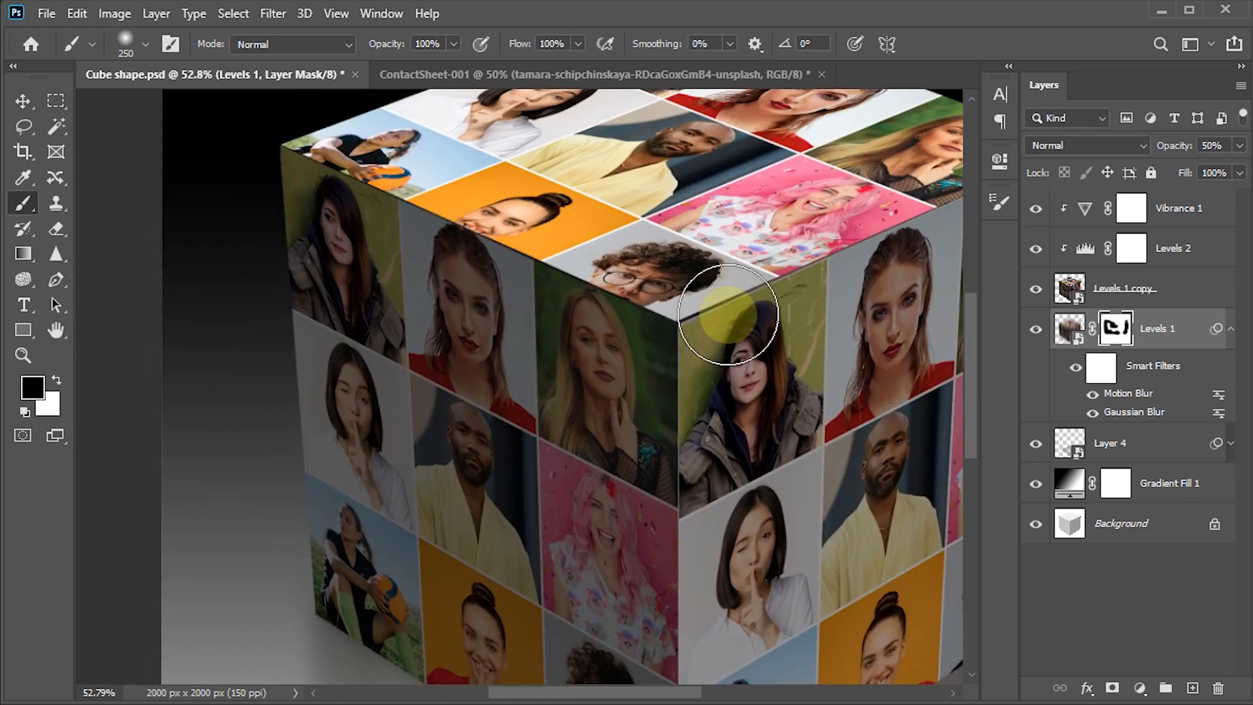
scroll(732, 320, "down", 5)
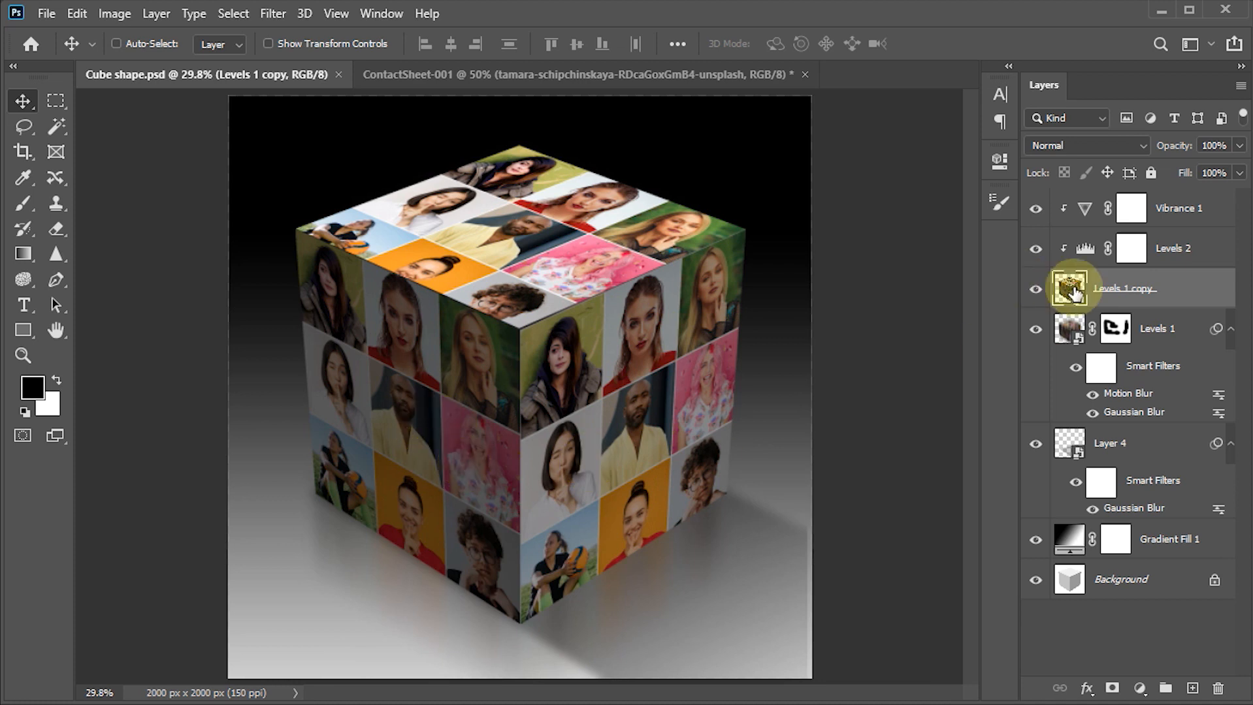
- Open the contents of the cube smart object, Levels 1 copy, and toggle Layer 1 off and on to identify its face
double_click(1071, 292)
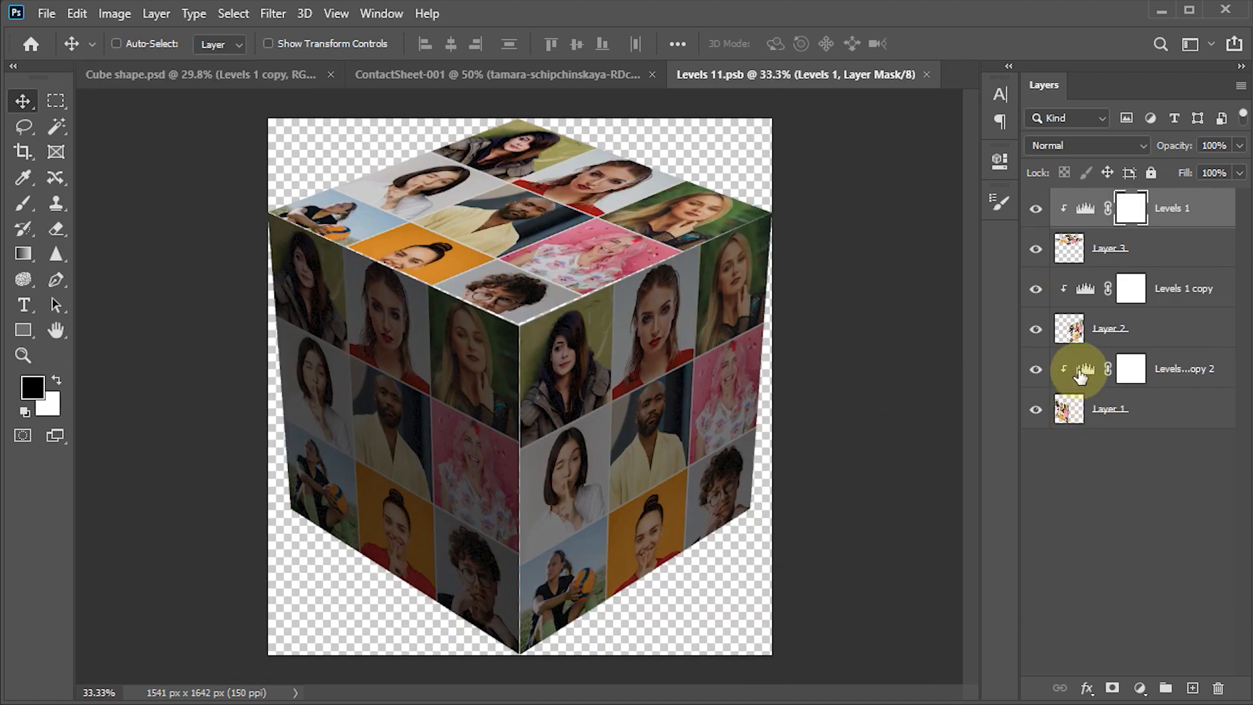
left_click(1036, 410)
left_click(1037, 413)
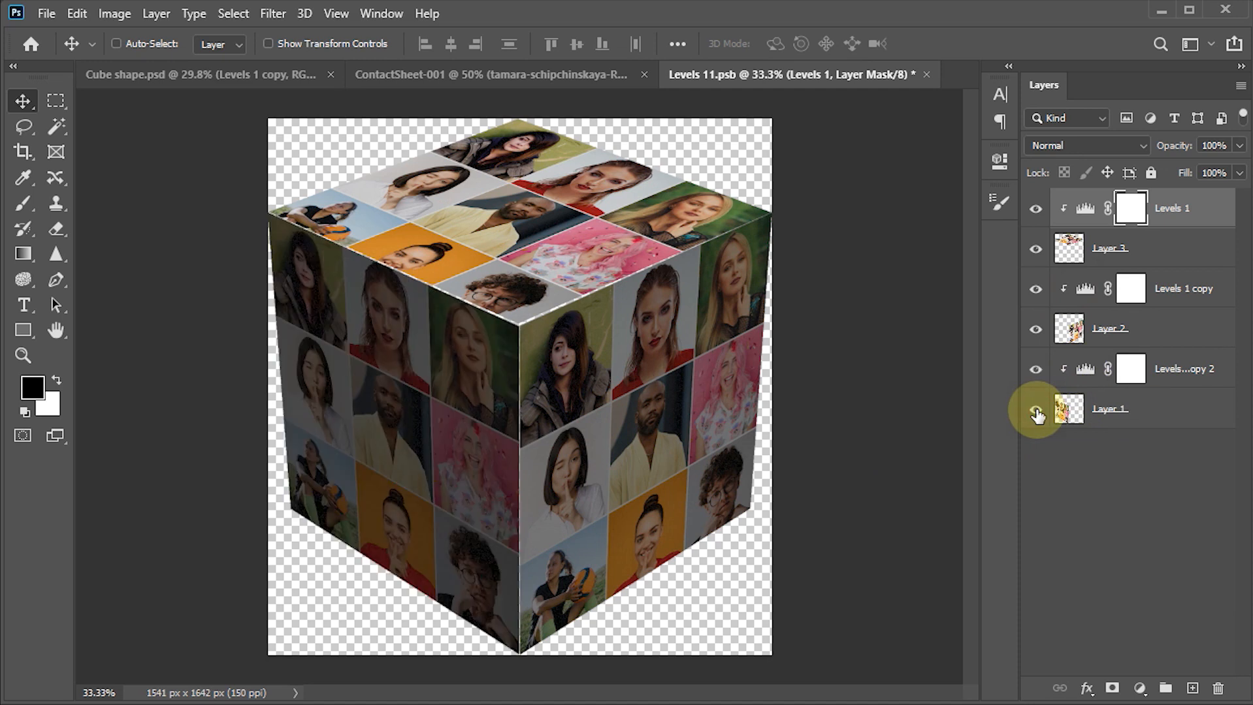
- Set the white output level of the Levels adjustment on Layer 1, the left face, to 110, and save and close the smart object
double_click(1081, 369)
double_click(890, 435)
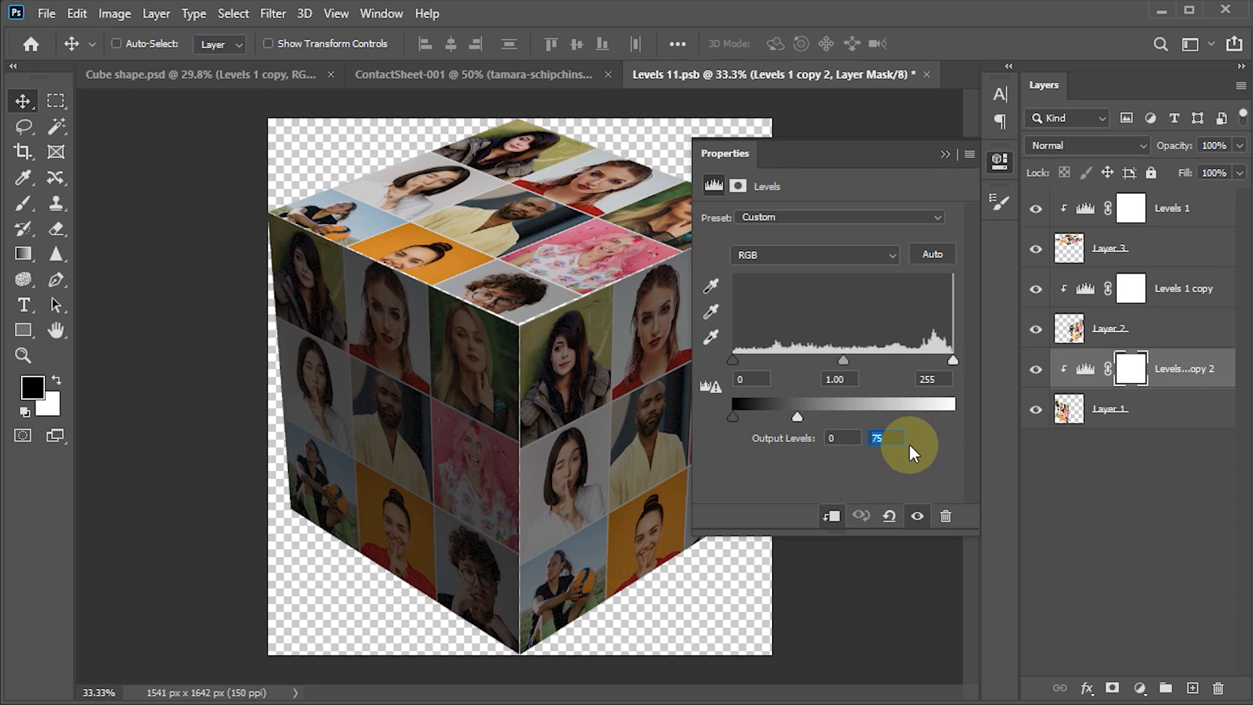
type("110")
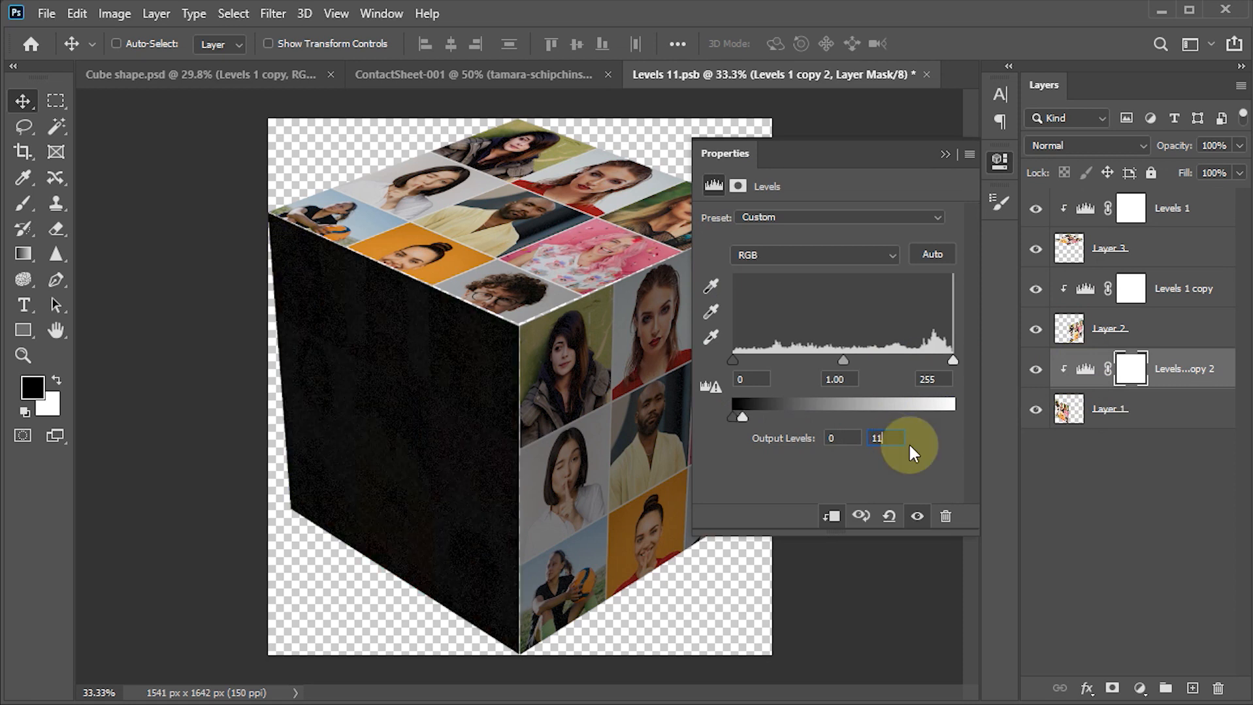
left_click(945, 153)
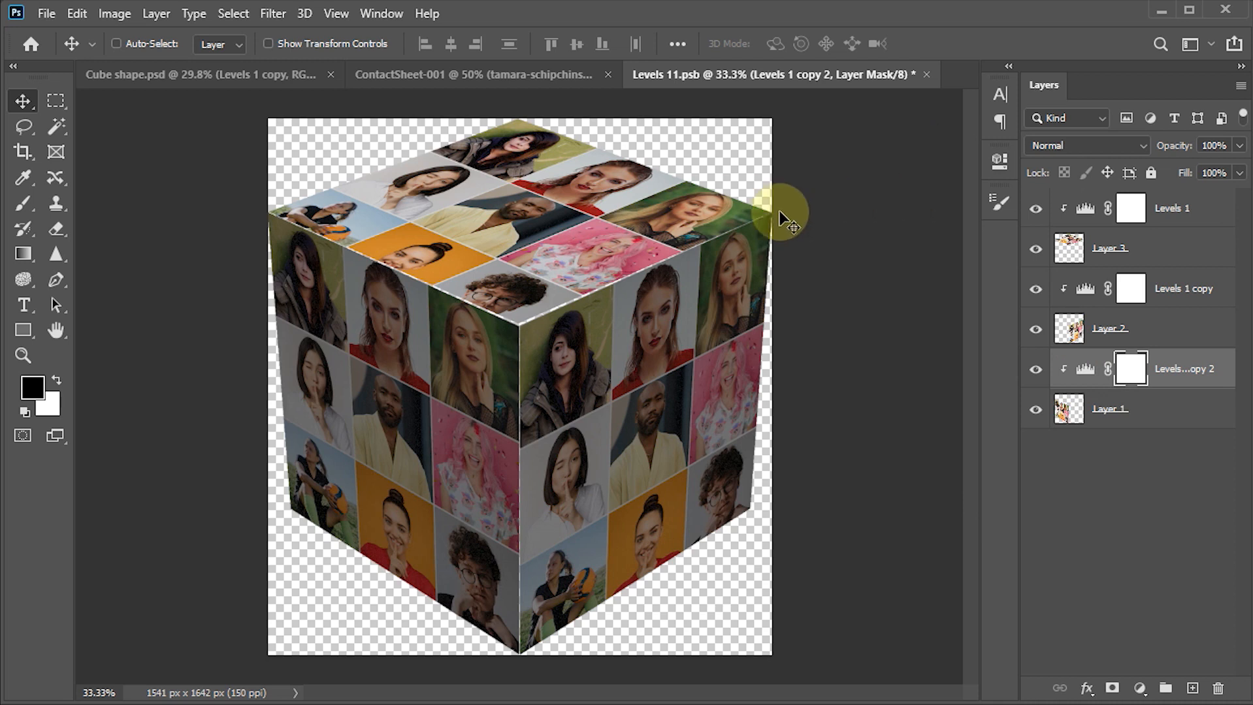
key("ctrl+s")
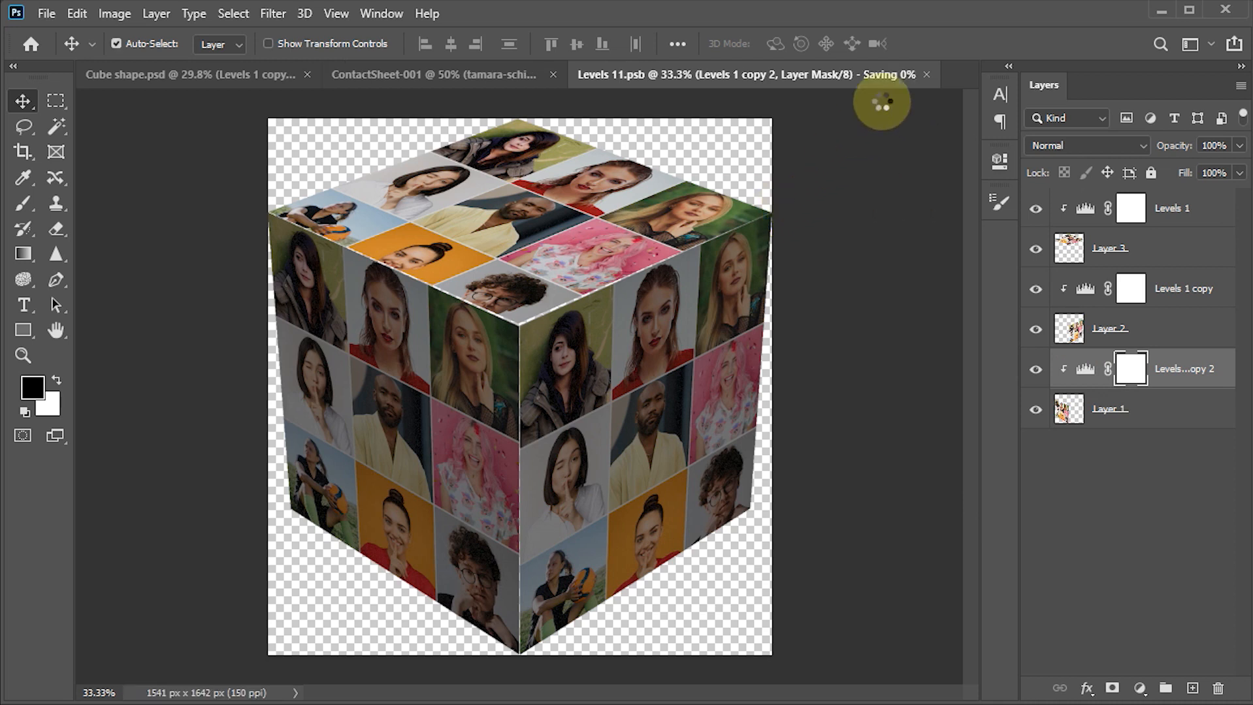
left_click(926, 75)
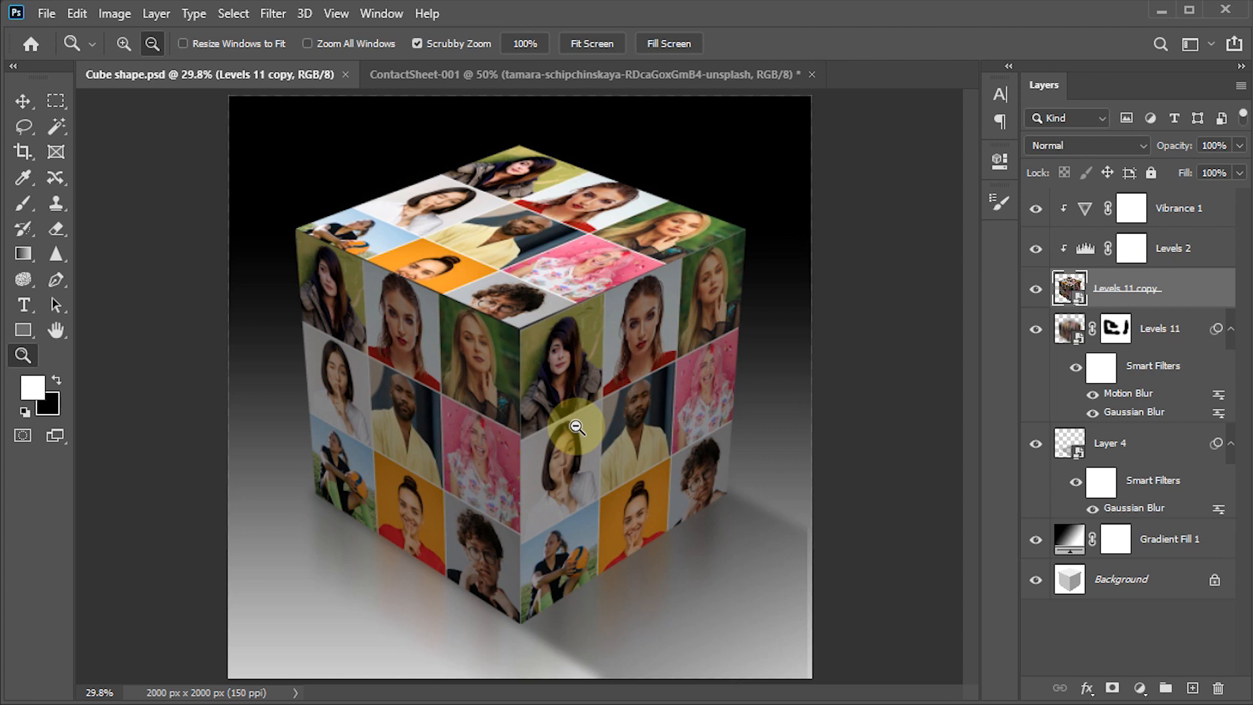
left_click_drag(510, 346, 518, 449)
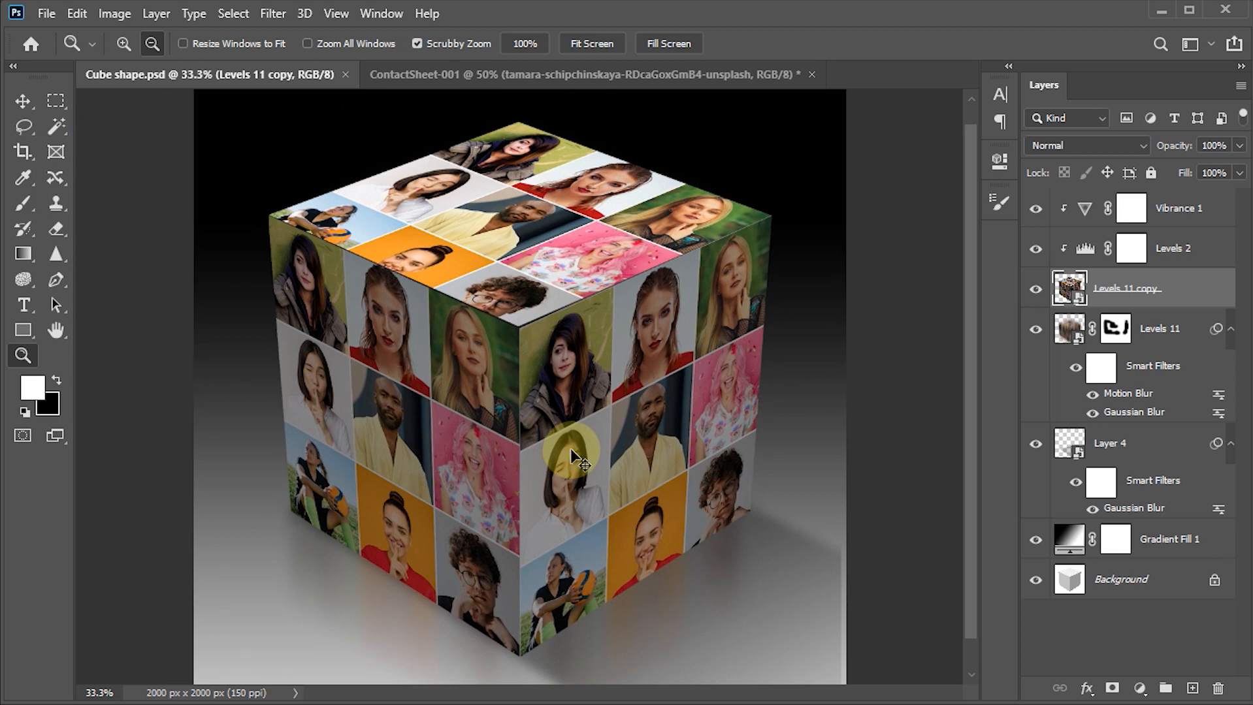
left_click_drag(571, 448, 571, 450)
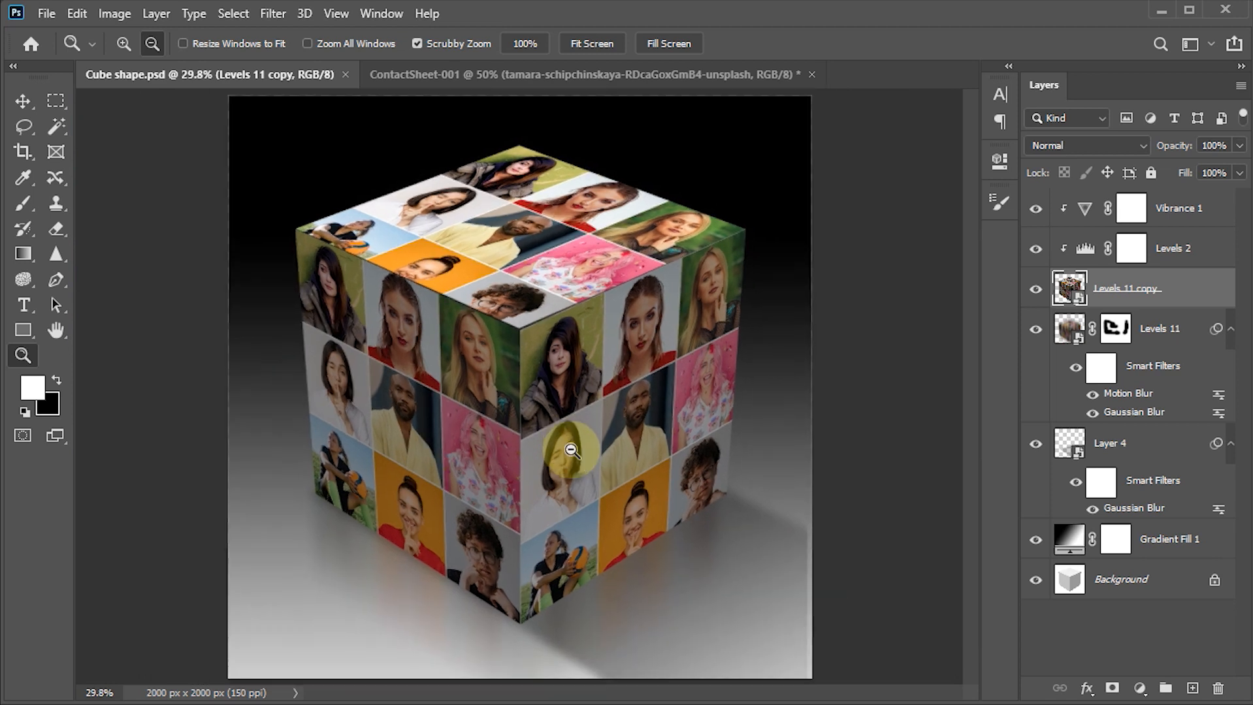